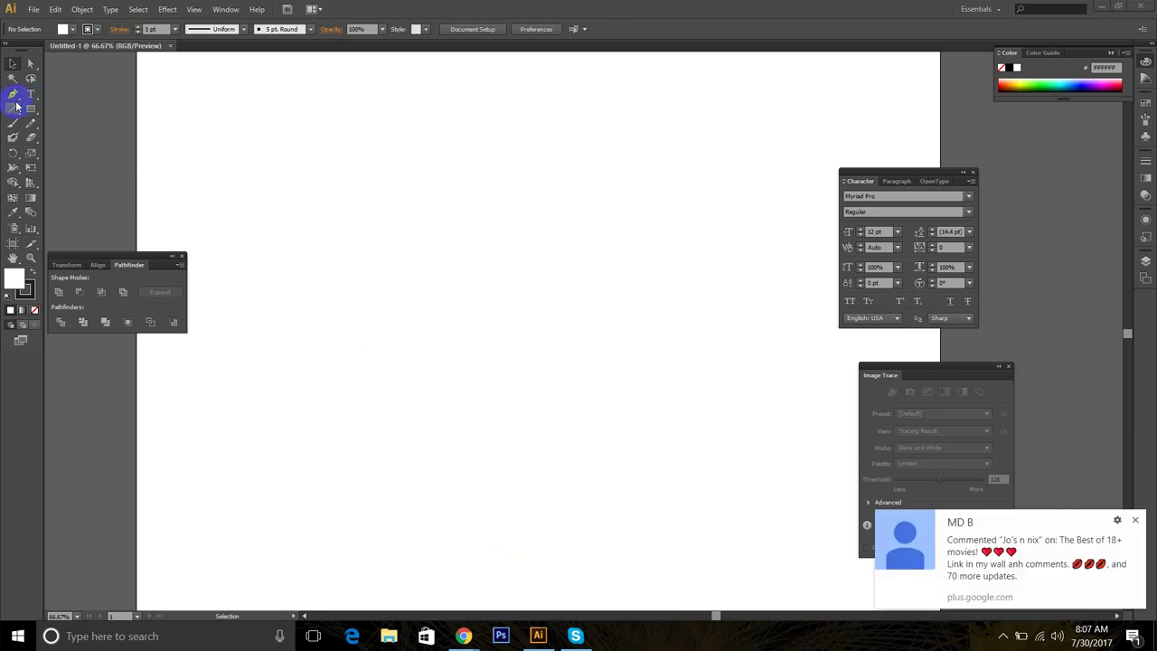
# Step: Draw a seven-sided polygon about 787 px wide and 767 px high in the upper part of the artboard
pyautogui.moveTo(31, 109); pyautogui.dragTo(117, 150)
pyautogui.moveTo(459, 271); pyautogui.dragTo(529, 415)
pyautogui.press('Up')
pyautogui.press('Up')
pyautogui.press('Up')
pyautogui.press('Up')
pyautogui.press('Up')
pyautogui.press('Up')
pyautogui.press('Up')
pyautogui.press('Up')
pyautogui.press('Up')
pyautogui.press('Down')
pyautogui.press('Down')
pyautogui.press('Down')
pyautogui.press('Down')
pyautogui.press('Down')
pyautogui.press('Down')
pyautogui.press('Down')
pyautogui.press('Down')
pyautogui.click(9, 65)
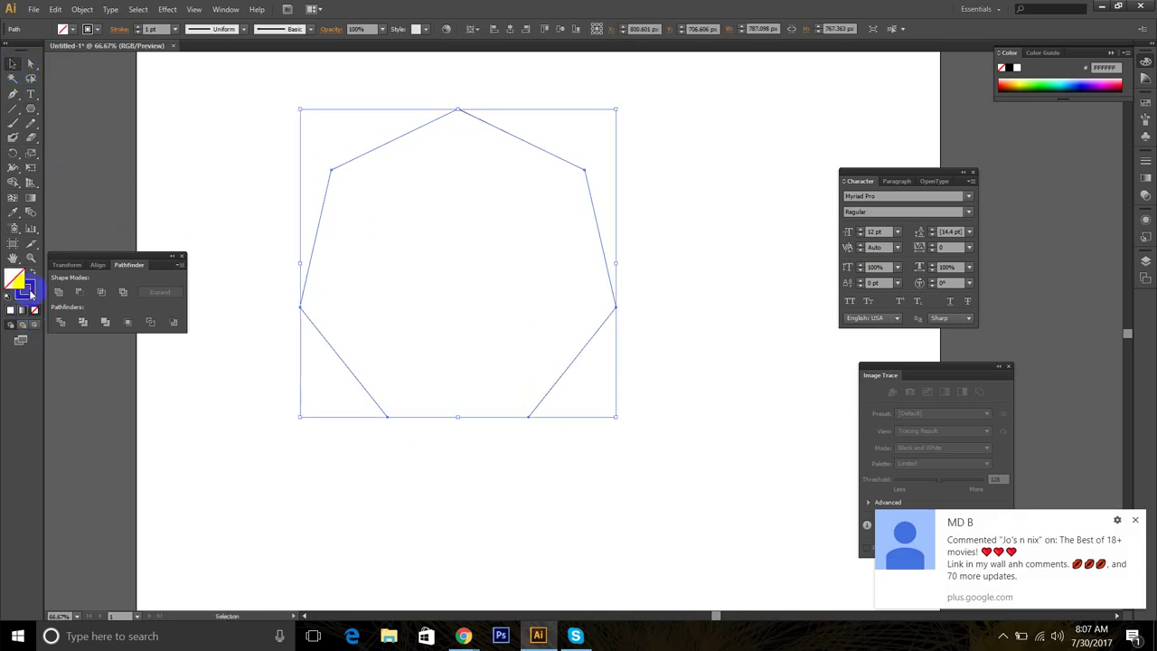
# Step: Set the heptagon's stroke weight to 11 pt and swap its fill and stroke to make it solid black
pyautogui.click(150, 29)
pyautogui.scroll(10, 155, 32)
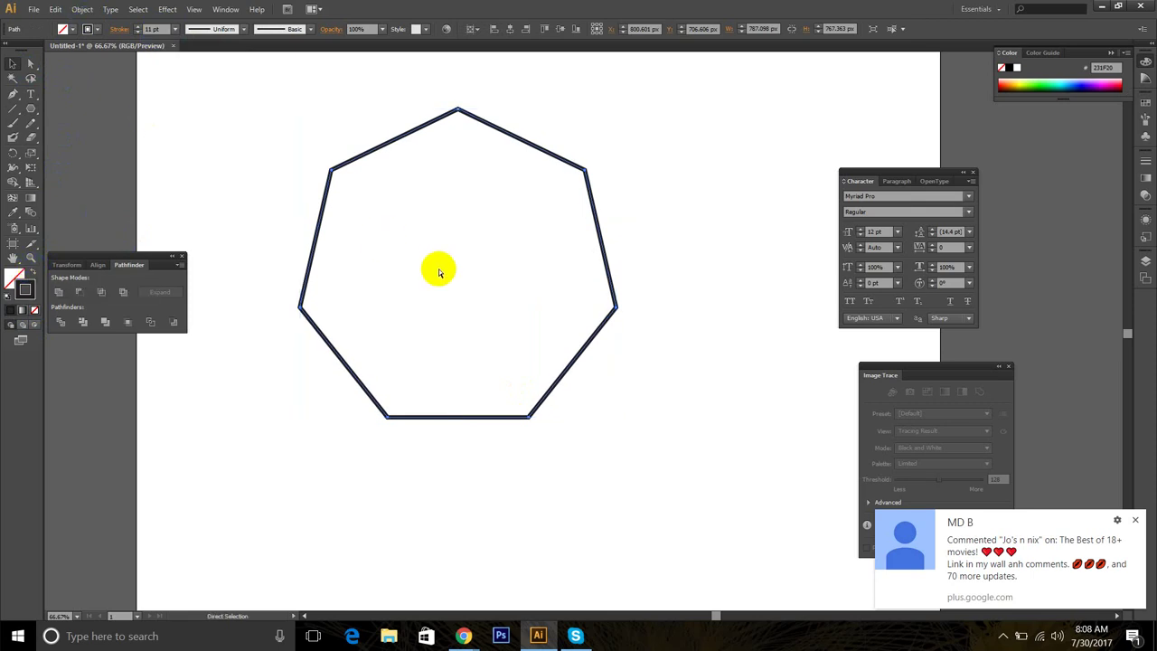
pyautogui.click(80, 10)
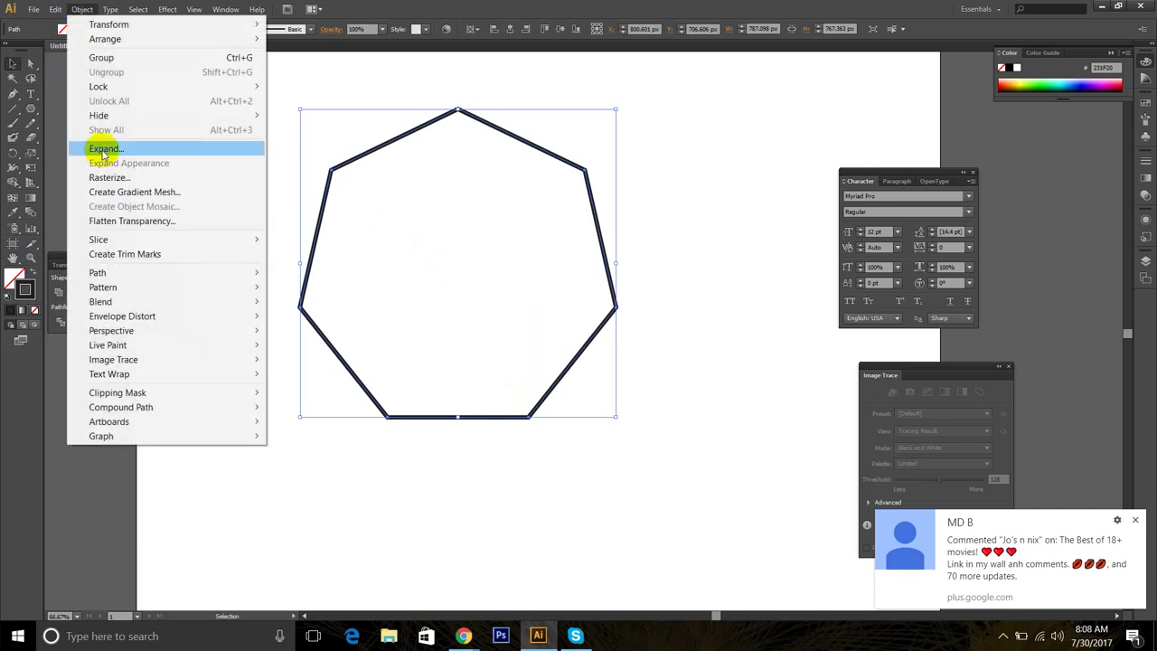
pyautogui.click(102, 150)
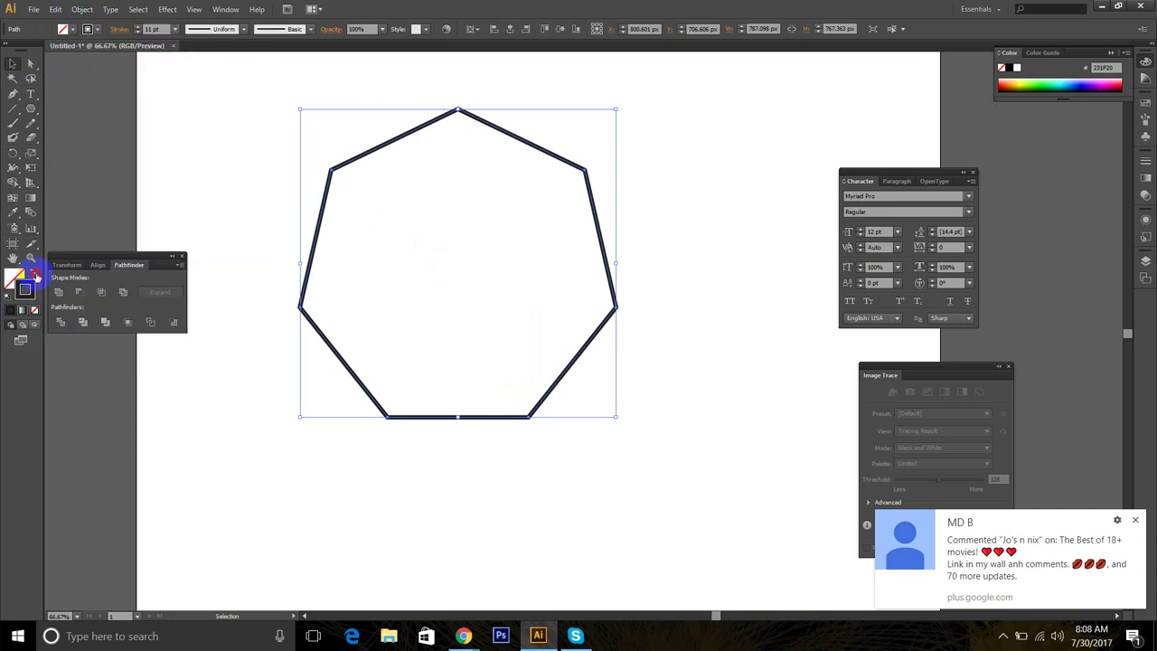
pyautogui.click(35, 273)
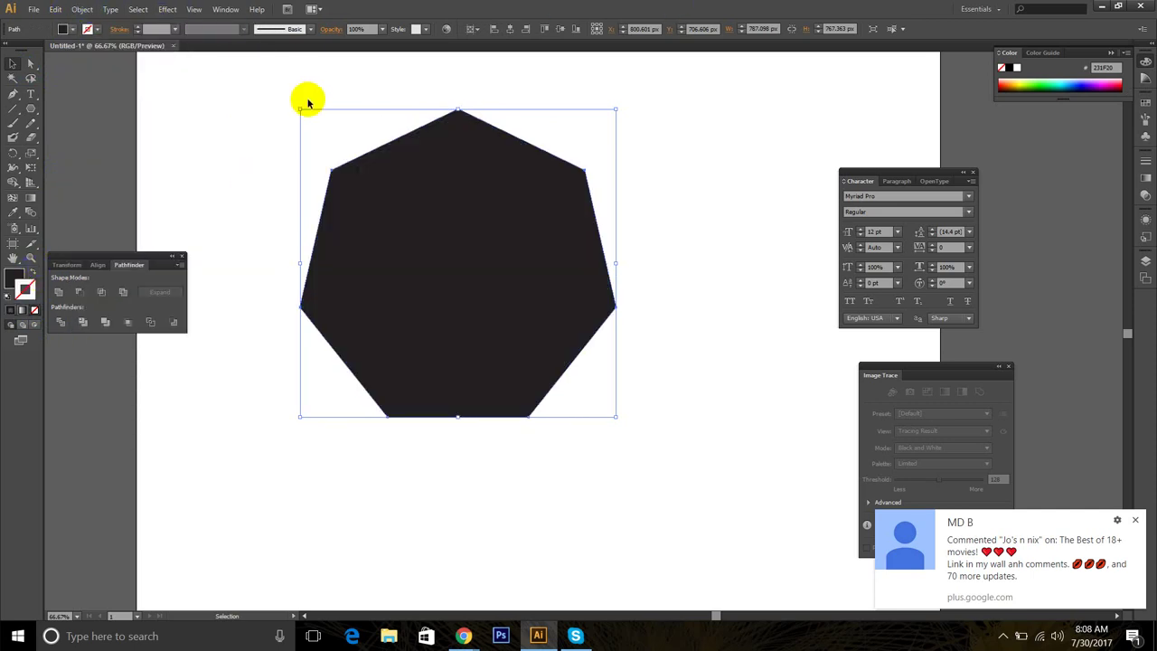
pyautogui.click(446, 266)
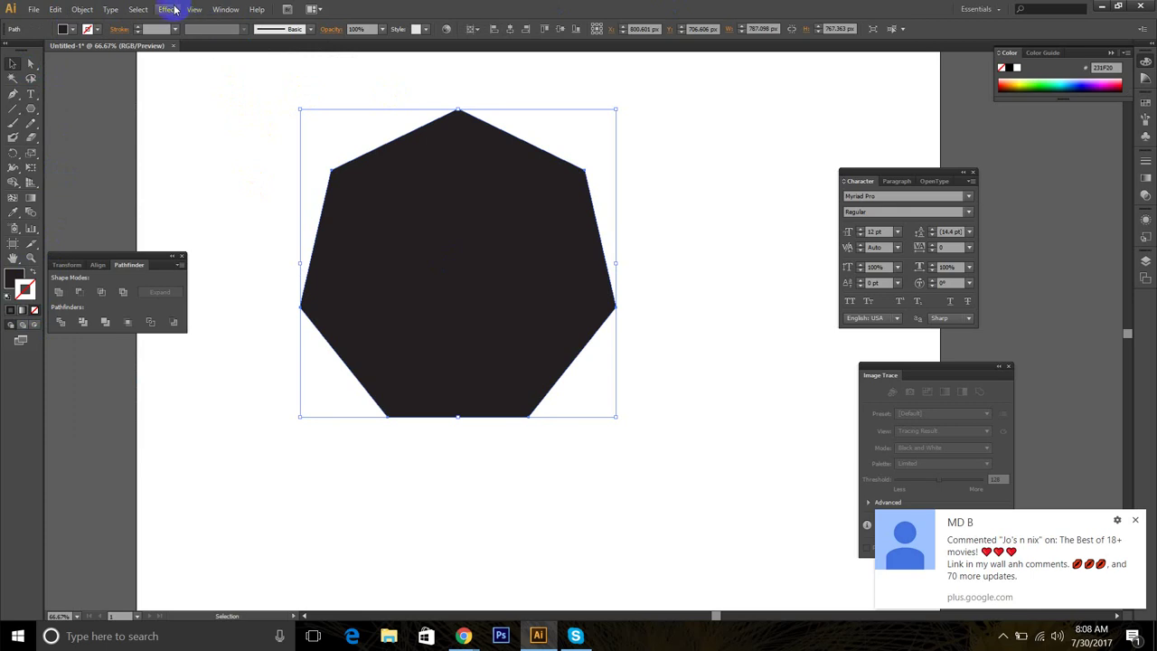
pyautogui.click(167, 9)
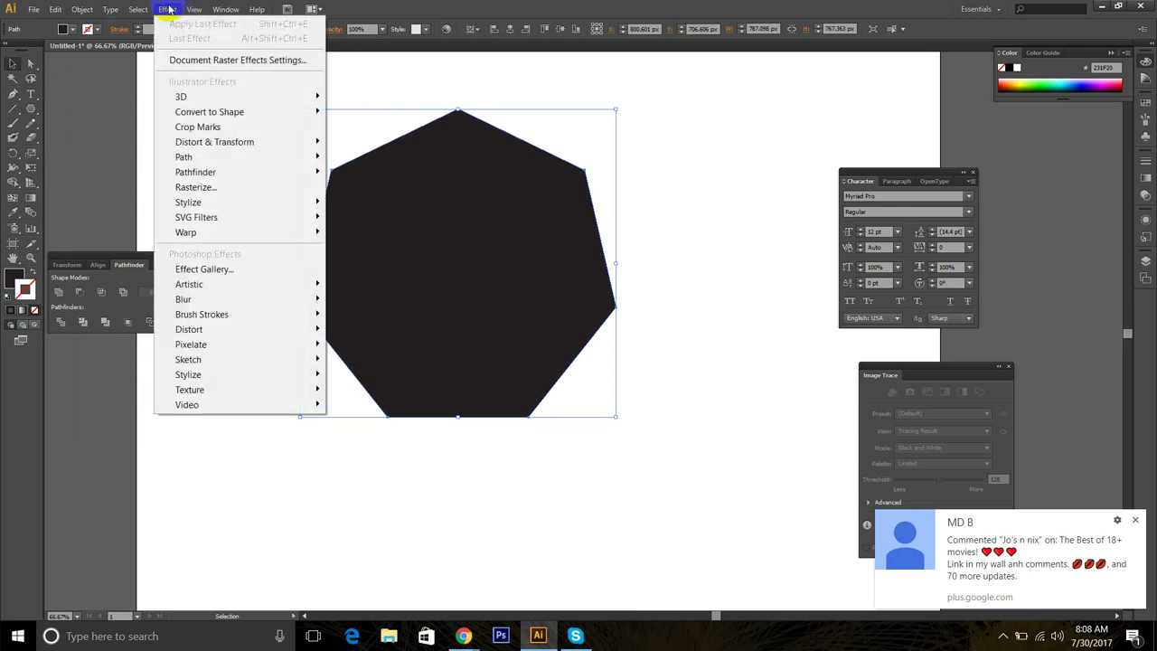
pyautogui.click(708, 190)
pyautogui.click(731, 178)
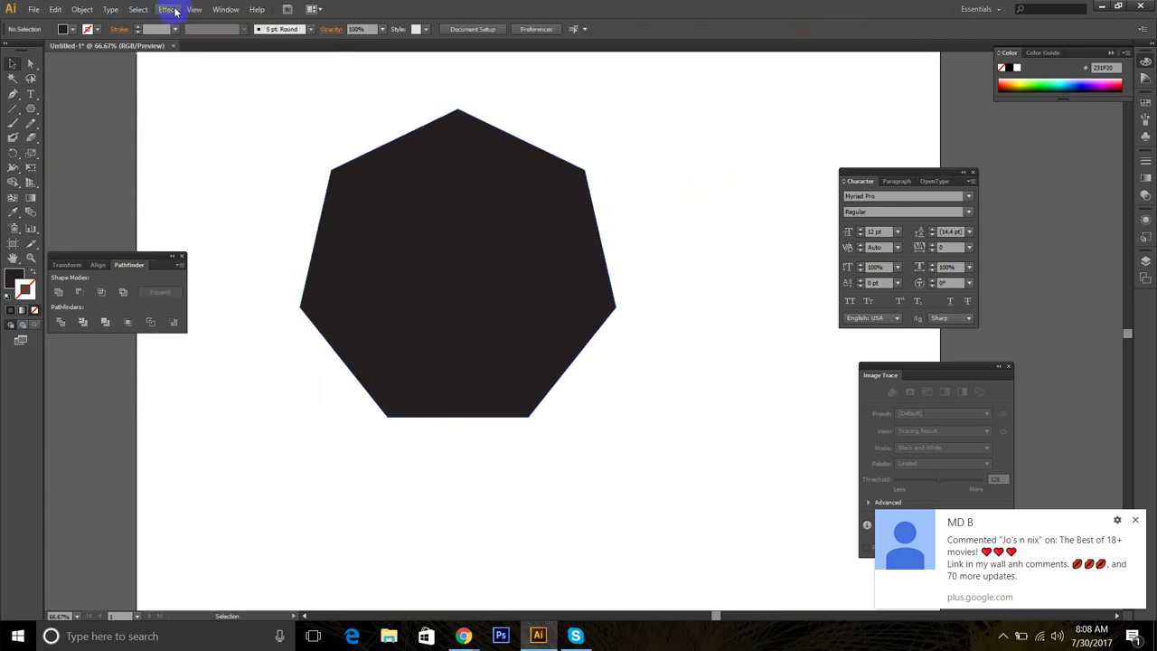
pyautogui.click(168, 9)
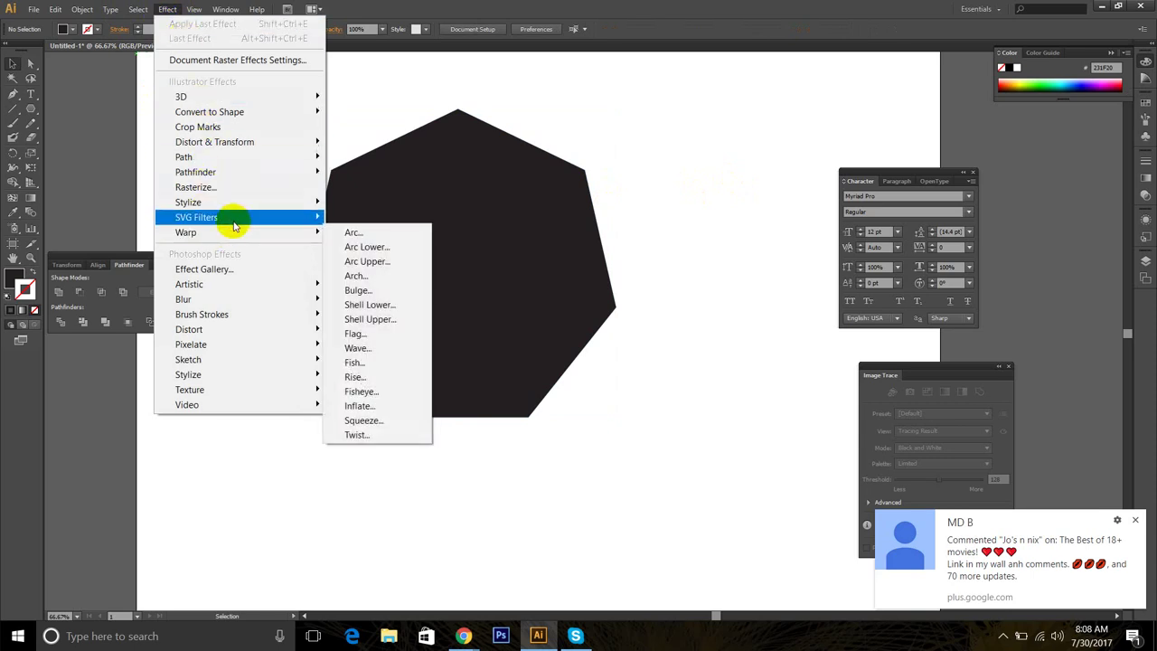
pyautogui.moveTo(259, 199)
pyautogui.click(387, 260)
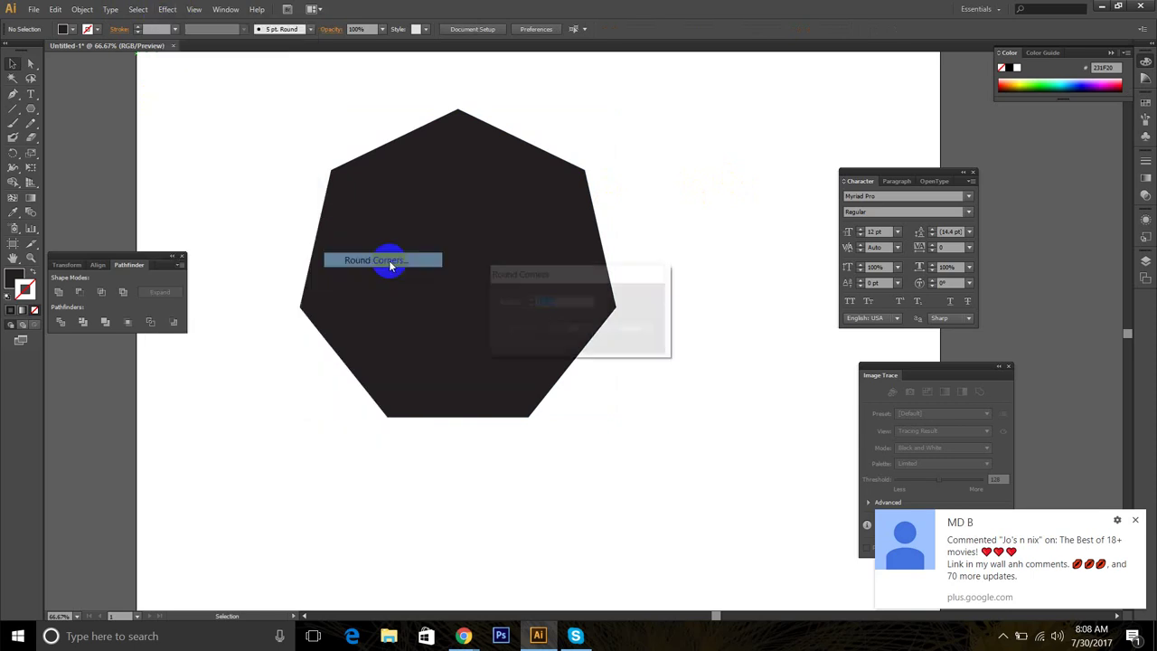
pyautogui.click(520, 330)
pyautogui.moveTo(549, 281); pyautogui.dragTo(671, 270)
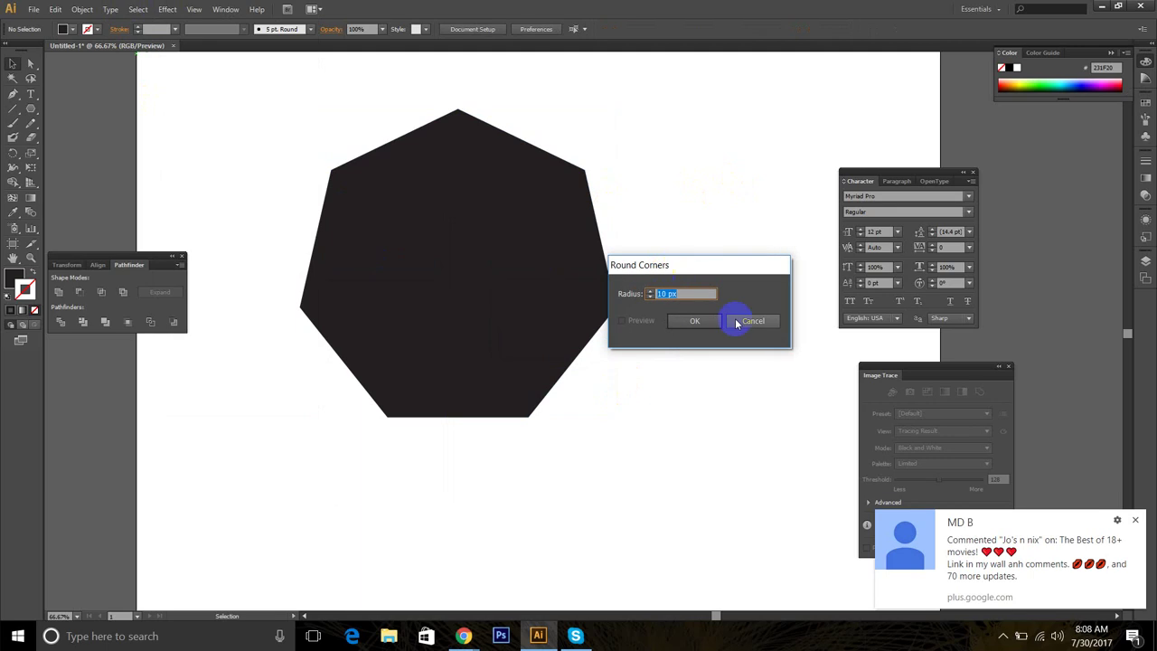
pyautogui.click(765, 322)
# Step: Apply the Round Corners effect to the black heptagon
pyautogui.press('a')
pyautogui.click(479, 274)
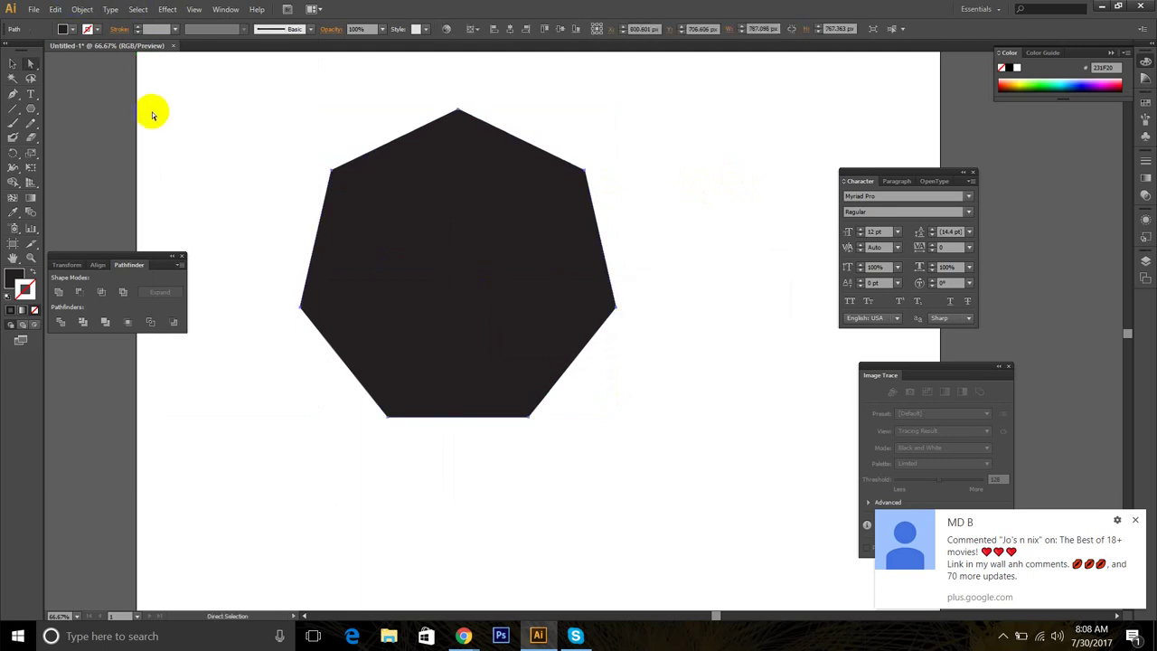
pyautogui.press('v')
pyautogui.click(486, 225)
pyautogui.click(168, 9)
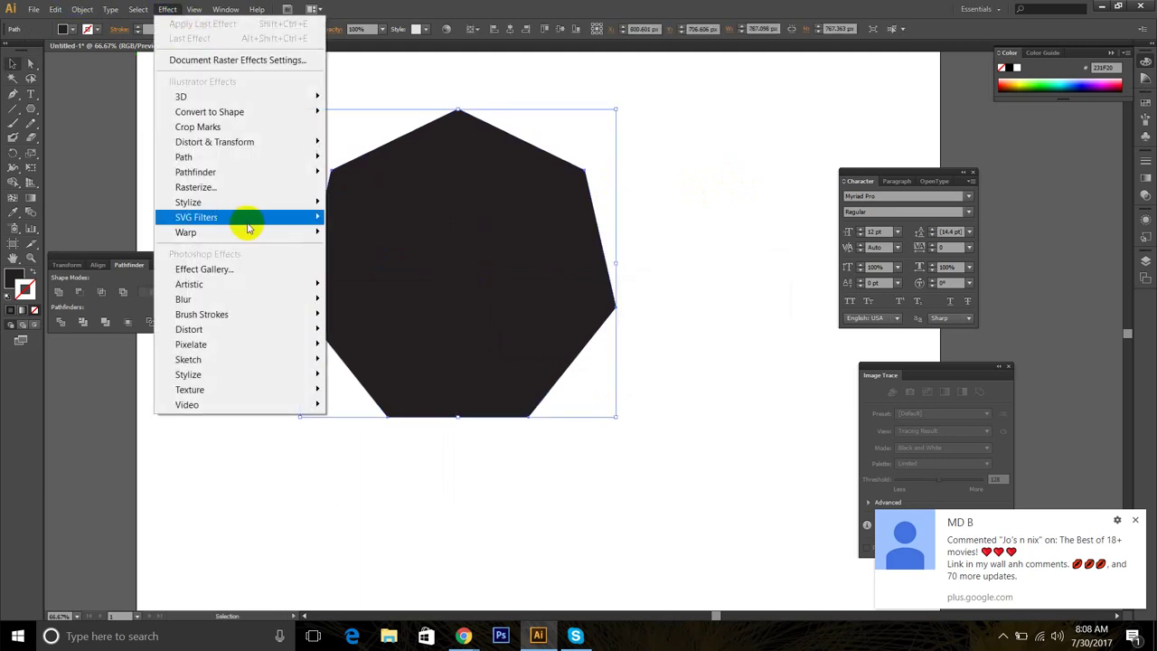
pyautogui.moveTo(258, 203)
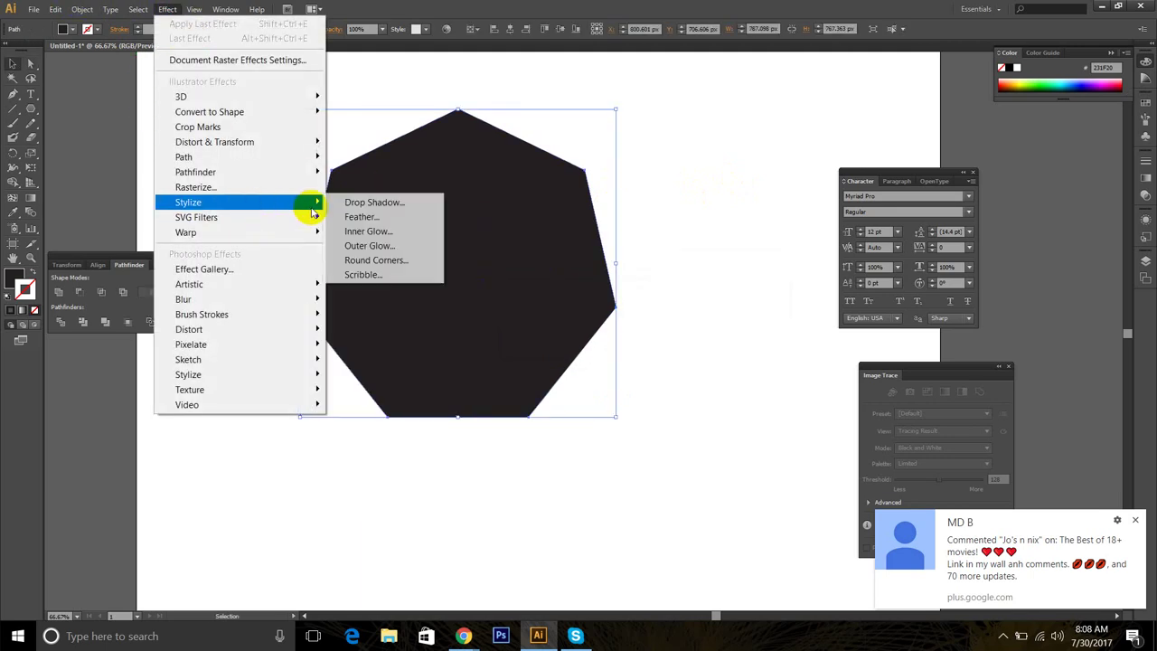
pyautogui.click(370, 261)
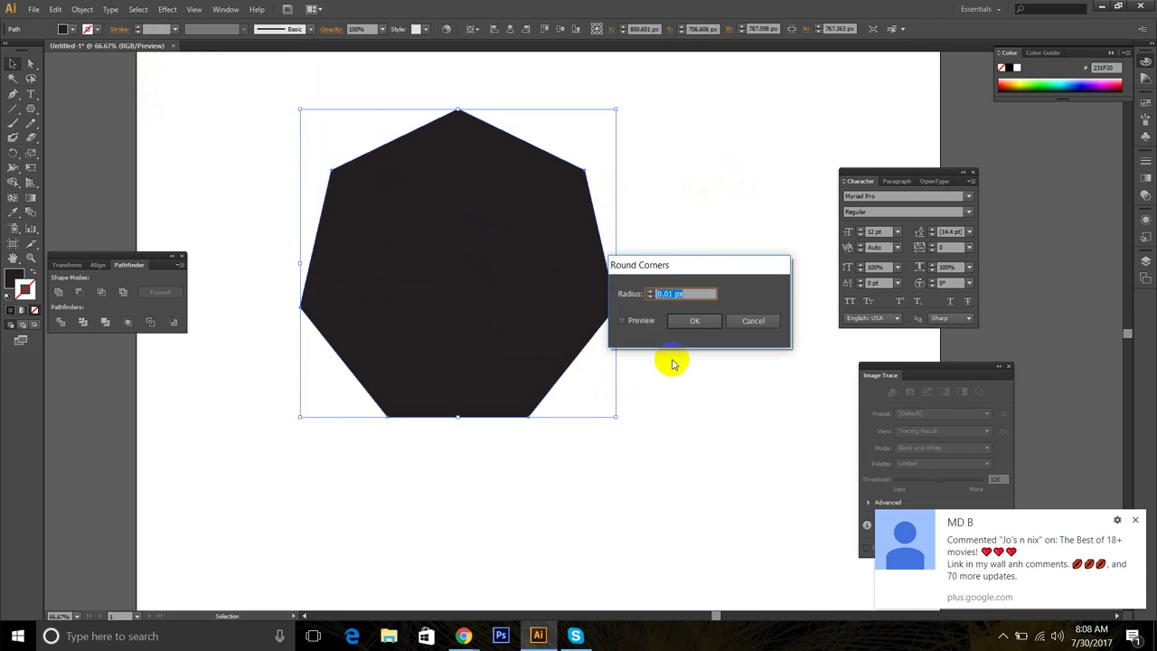
pyautogui.click(694, 320)
# Step: Expand the appearance of the rounded heptagon and deselect it
pyautogui.click(83, 9)
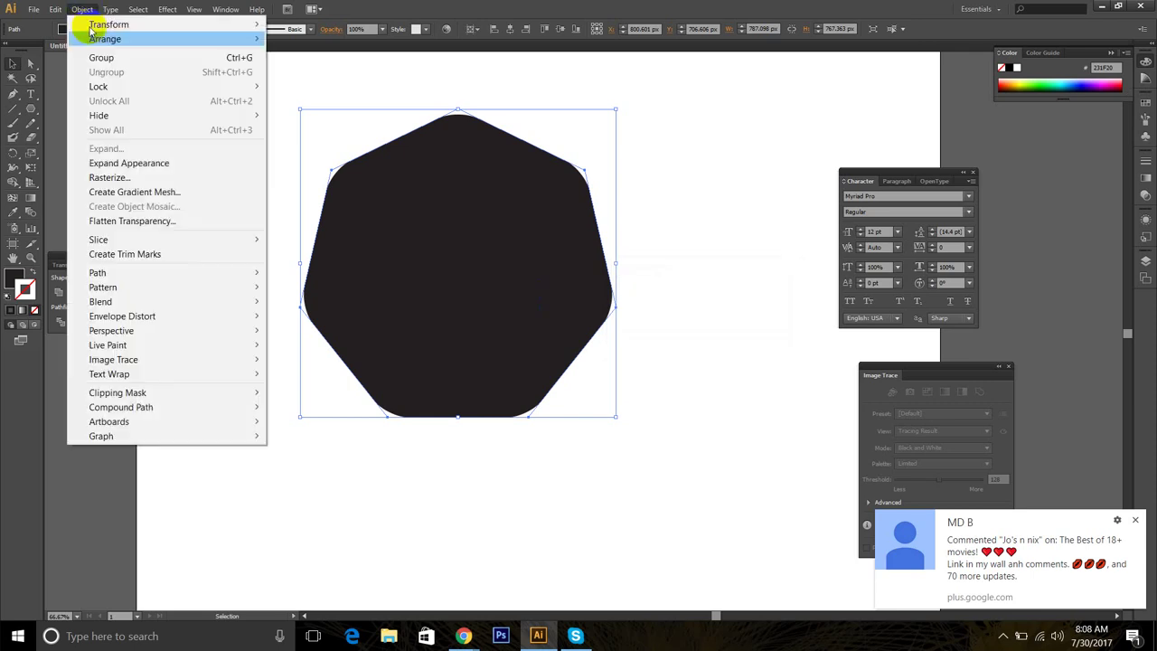
pyautogui.click(124, 162)
pyautogui.click(708, 232)
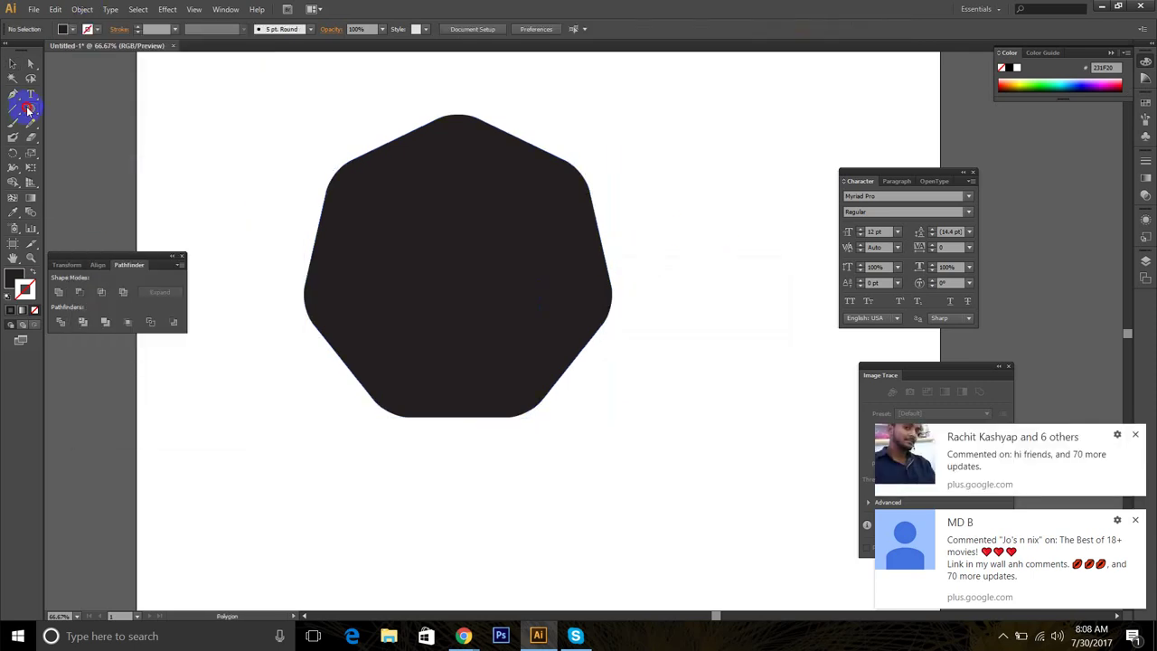
# Step: Draw a circle inside the rounded heptagon and align the centers of both shapes horizontally and vertically
pyautogui.moveTo(28, 110); pyautogui.dragTo(91, 150)
pyautogui.moveTo(374, 190); pyautogui.dragTo(593, 376)
pyautogui.press('v')
pyautogui.moveTo(676, 439); pyautogui.dragTo(282, 67)
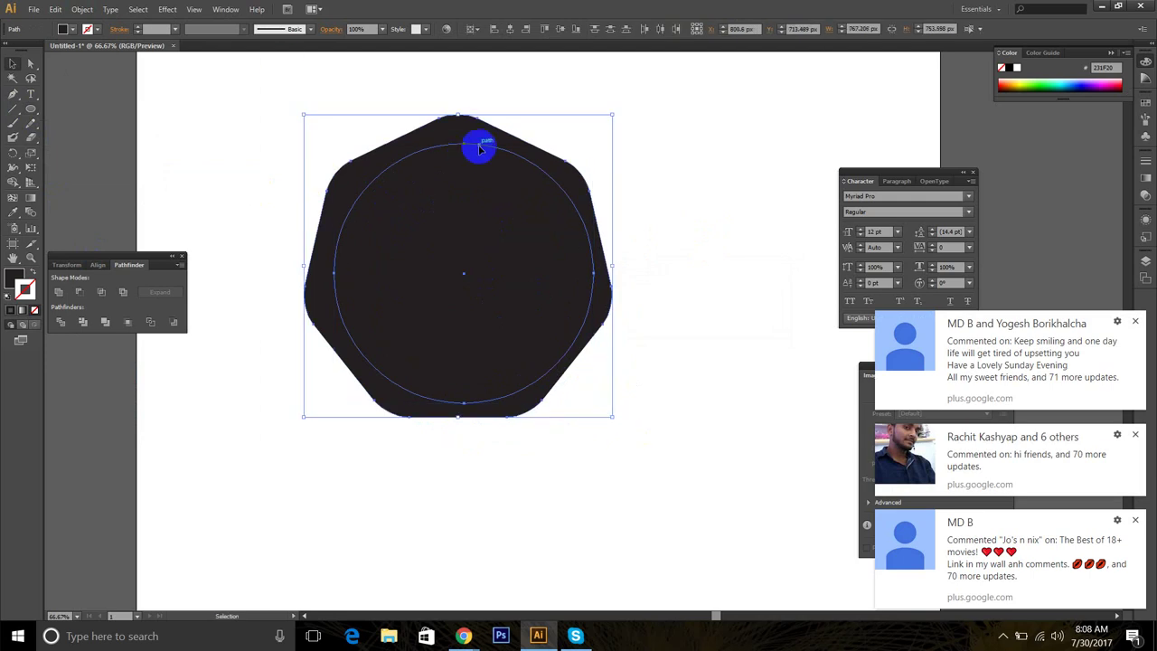
pyautogui.click(511, 28)
pyautogui.click(568, 28)
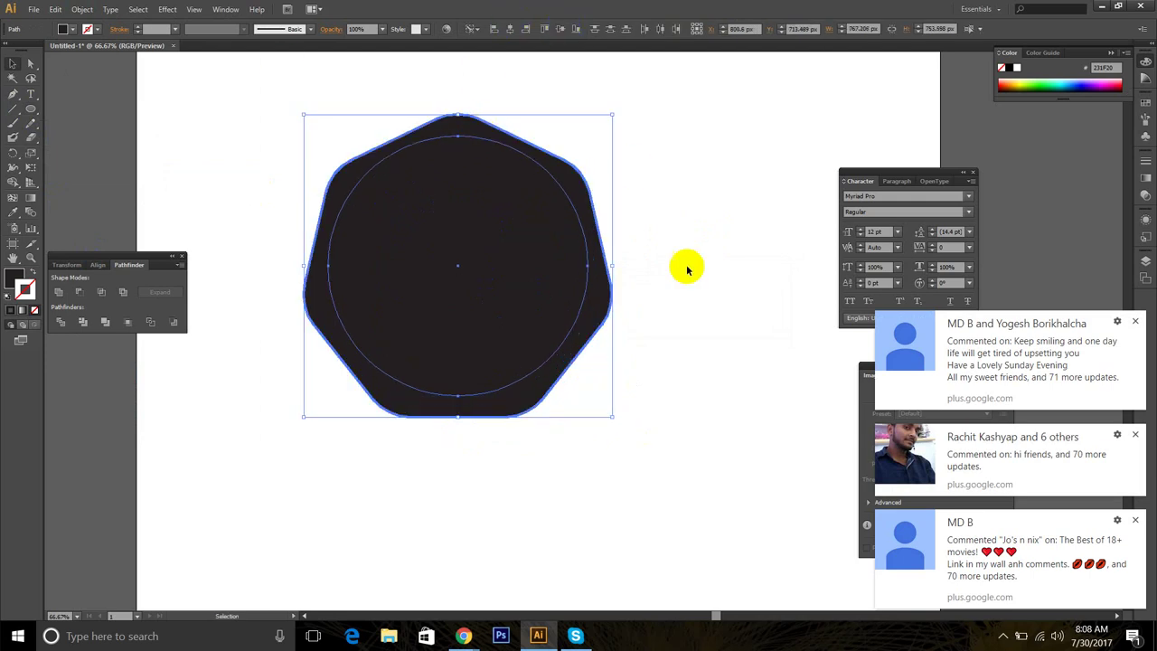
# Step: Try to cut the circle out of the heptagon with Minus Front, and undo the cut
pyautogui.click(79, 292)
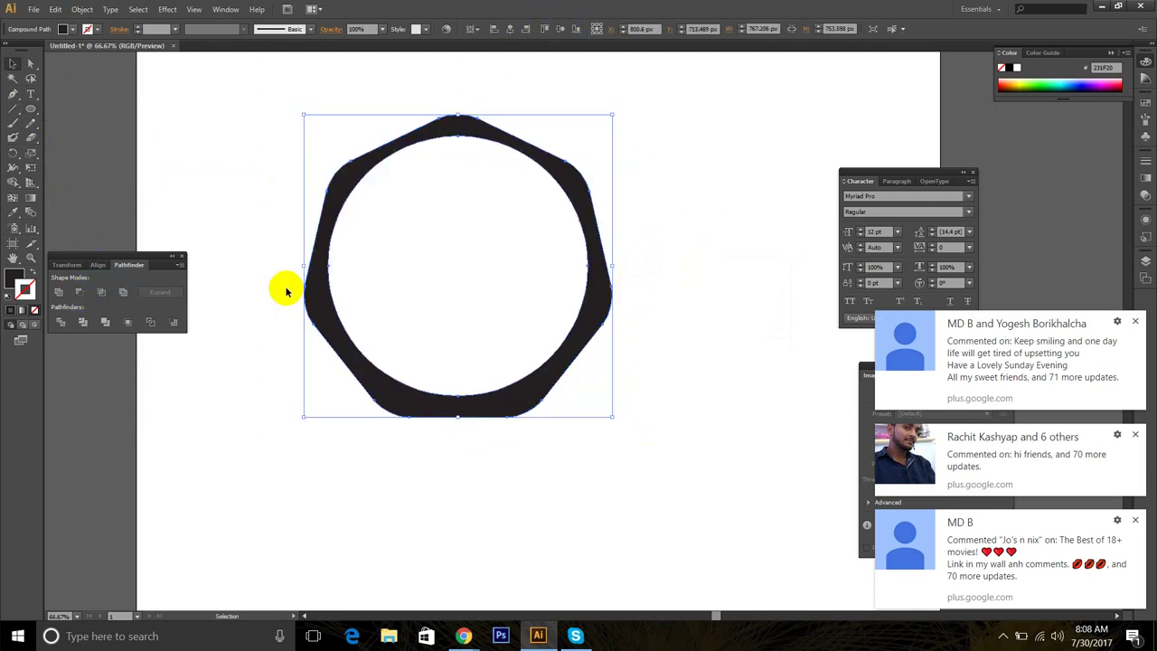
pyautogui.click(271, 179)
pyautogui.moveTo(349, 251); pyautogui.dragTo(328, 260)
pyautogui.hotkey('ctrl', 'z')
# Step: Center the heptagon and circle on the artboard and subtract the circle with Minus Front to form a ring
pyautogui.moveTo(619, 453); pyautogui.dragTo(299, 295)
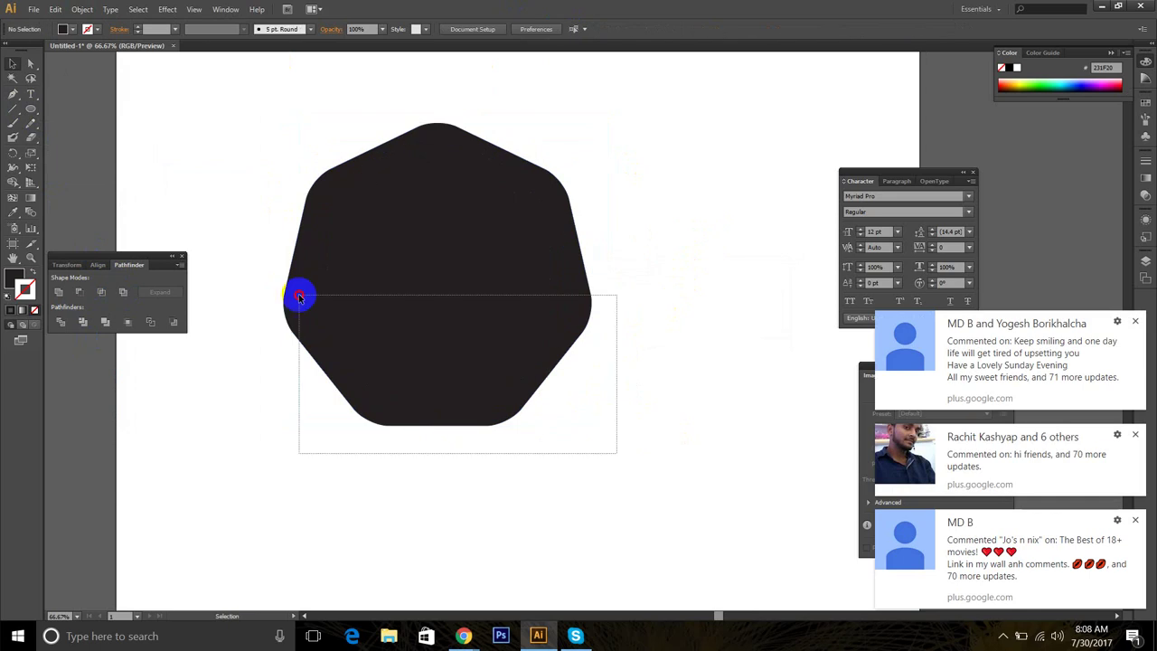
pyautogui.click(390, 184)
pyautogui.click(511, 27)
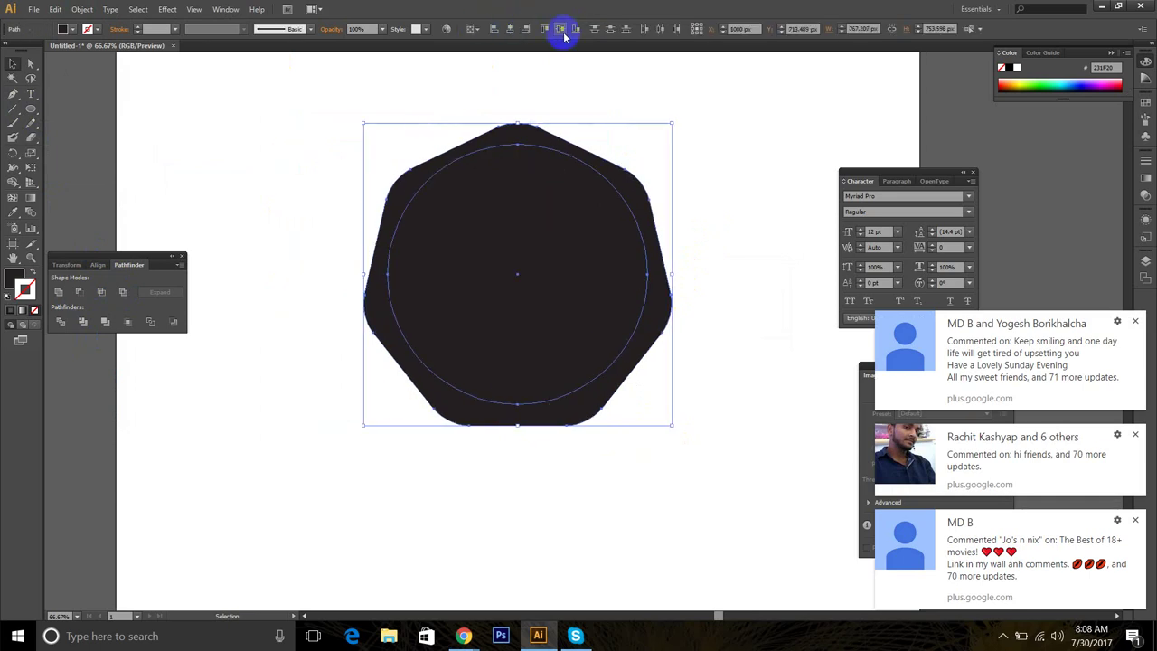
pyautogui.click(562, 28)
pyautogui.click(79, 291)
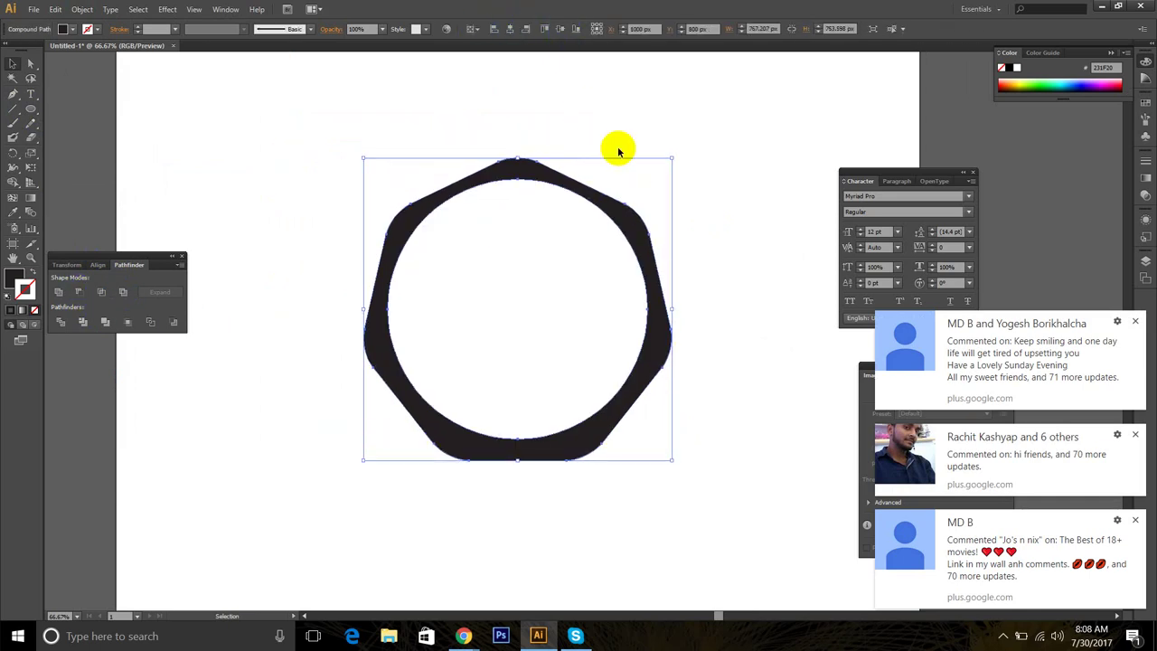
pyautogui.click(676, 163)
pyautogui.hotkey('ctrl', '-')
pyautogui.scroll(2, 526, 297)
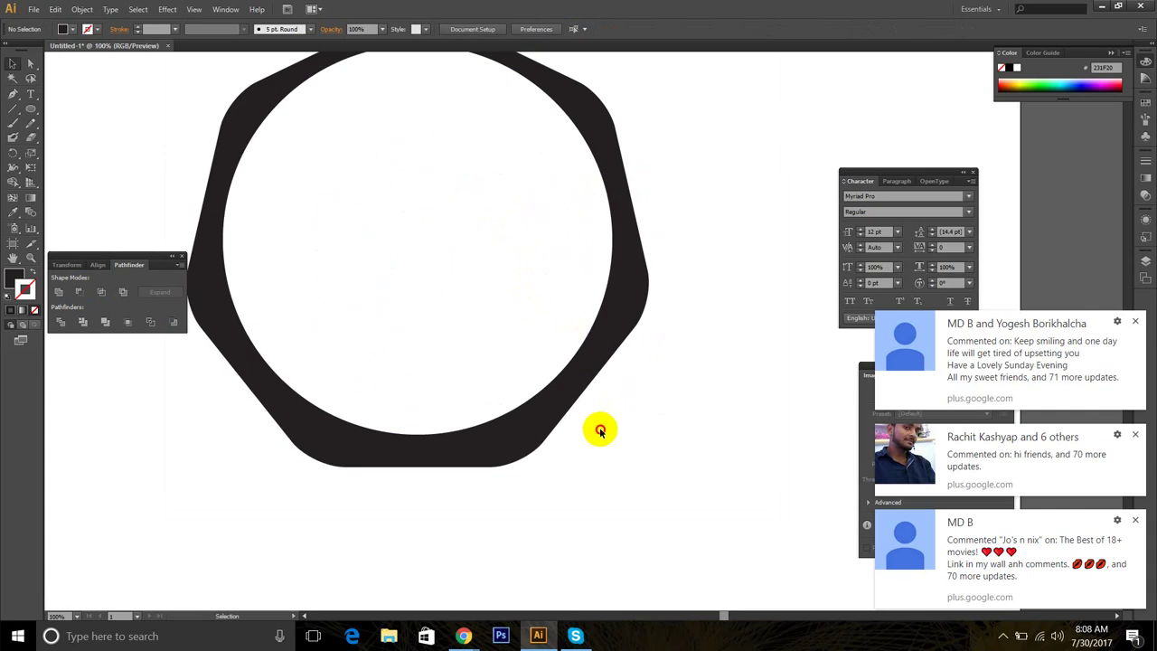
pyautogui.scroll(1, 674, 345)
pyautogui.scroll(-3, 639, 279)
pyautogui.moveTo(620, 336); pyautogui.dragTo(255, 164)
pyautogui.hotkey('ctrl', 'z')
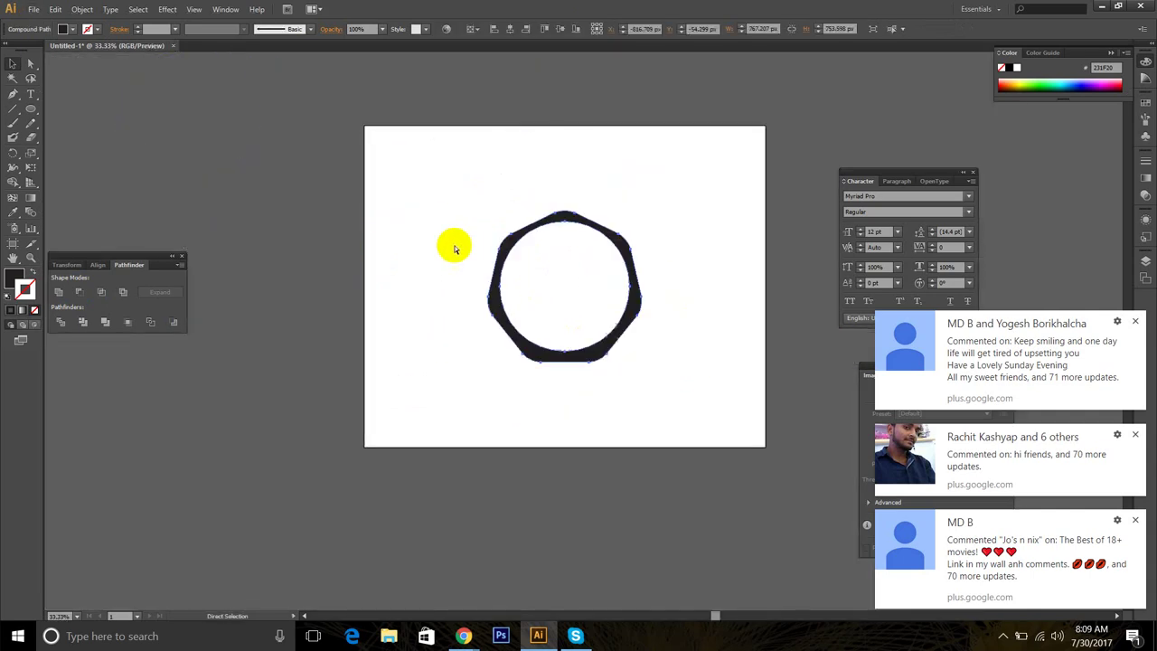
# Step: Rotate the heptagonal ring about 135 degrees clockwise and deselect it
pyautogui.moveTo(645, 209); pyautogui.dragTo(585, 400)
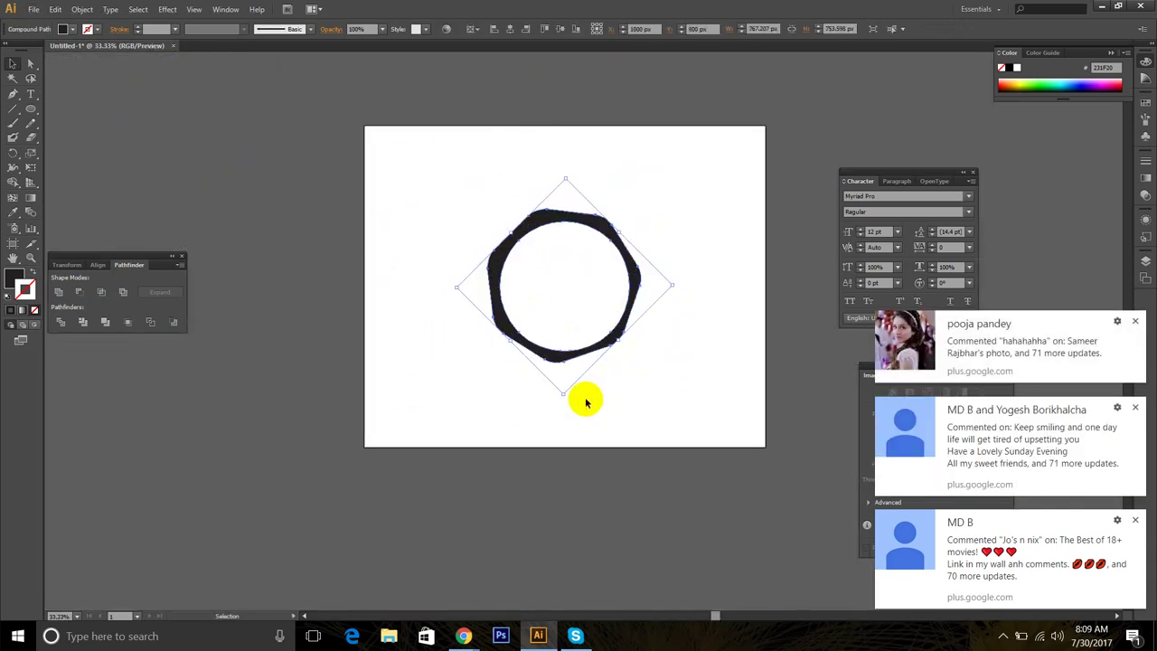
pyautogui.click(694, 368)
pyautogui.scroll(3, 647, 347)
pyautogui.keyDown('alt'); pyautogui.scroll(-3, 648, 350); pyautogui.keyUp('alt')
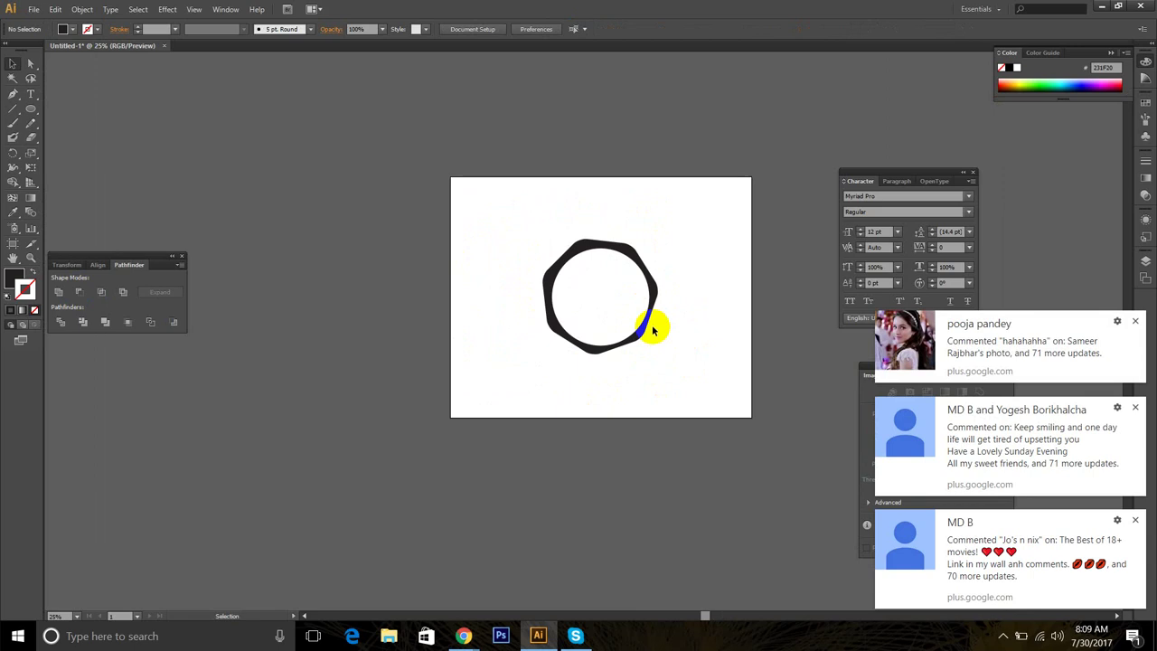
# Step: Move the rotated ring up and left on the artboard to about X 828 px, Y 743 px
pyautogui.keyDown('alt'); pyautogui.scroll(2, 651, 325); pyautogui.keyUp('alt')
pyautogui.moveTo(588, 216); pyautogui.dragTo(533, 189)
pyautogui.moveTo(732, 161); pyautogui.dragTo(648, 159)
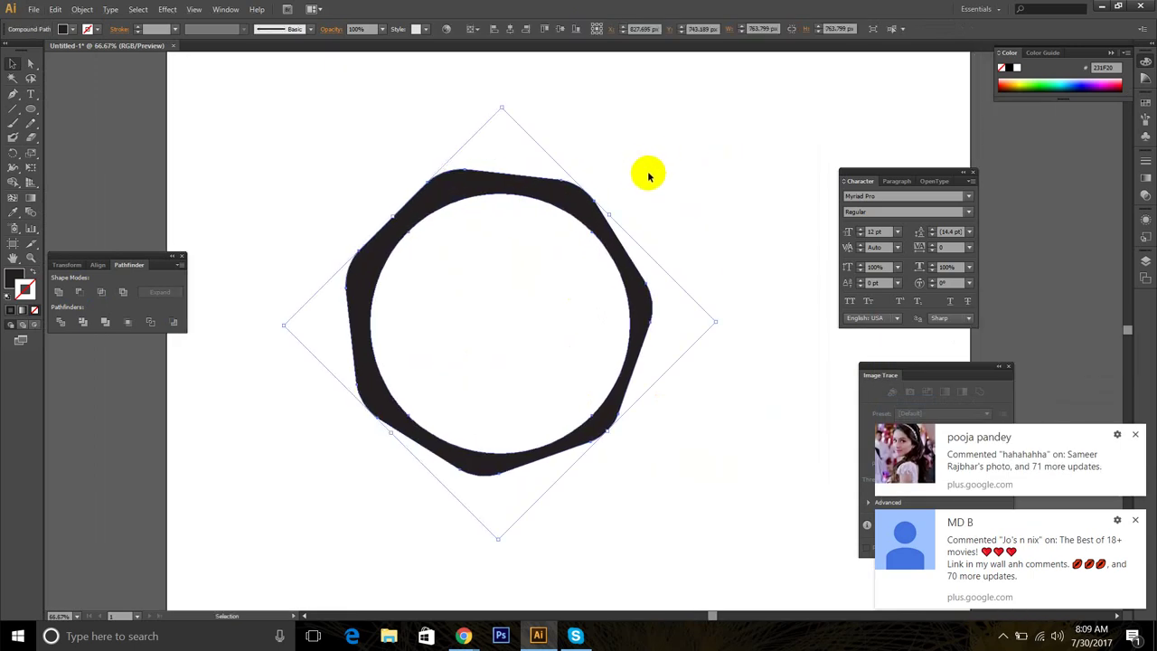
pyautogui.click(651, 178)
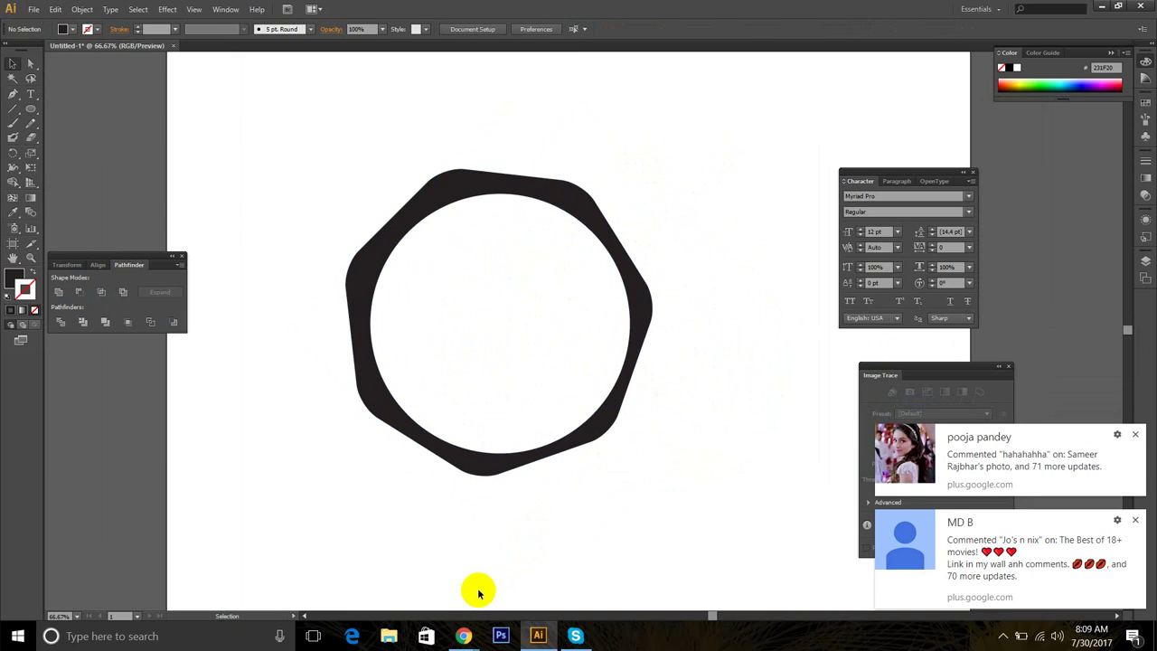
# Step: Switch to Chrome with the GraphicSprings logo maker page and look at its web address
pyautogui.moveTo(462, 635)
pyautogui.click(400, 576)
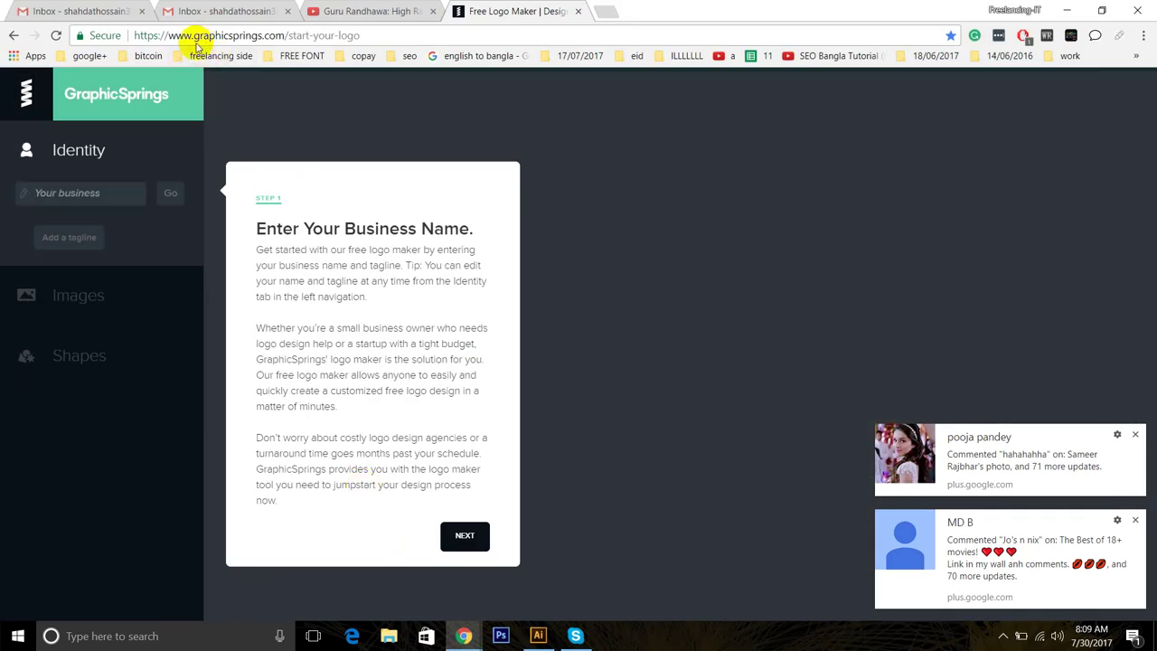
pyautogui.click(258, 36)
pyautogui.click(288, 36)
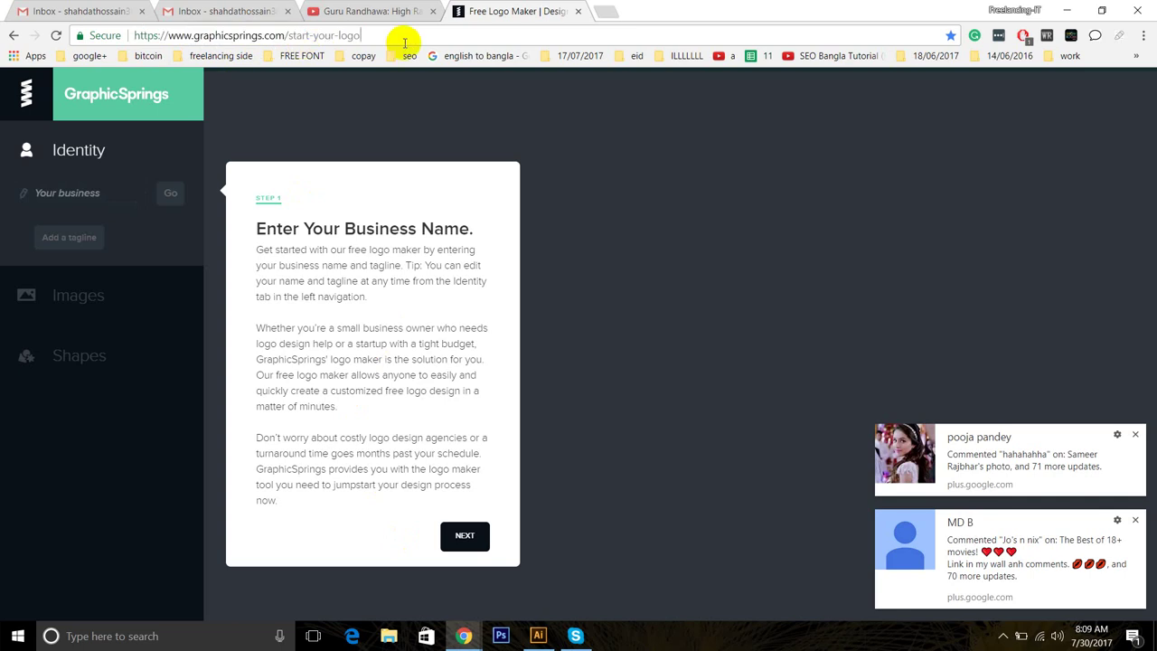
# Step: Open the Basic category of the logo maker's shapes and look through the whole collection
pyautogui.click(40, 355)
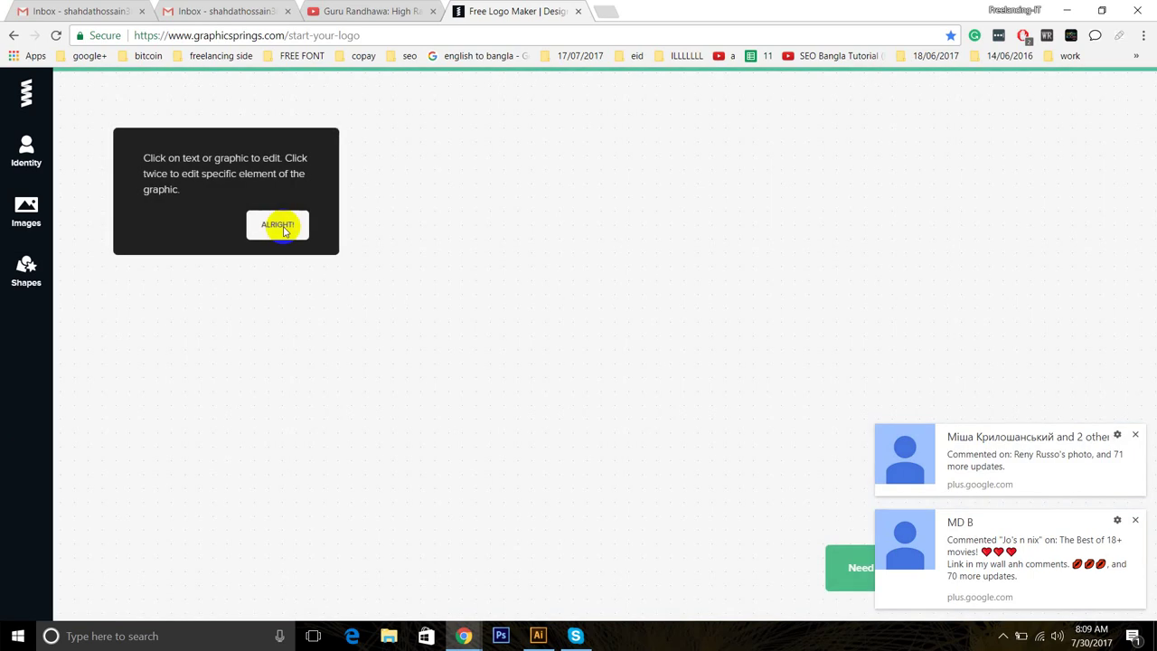
pyautogui.click(24, 268)
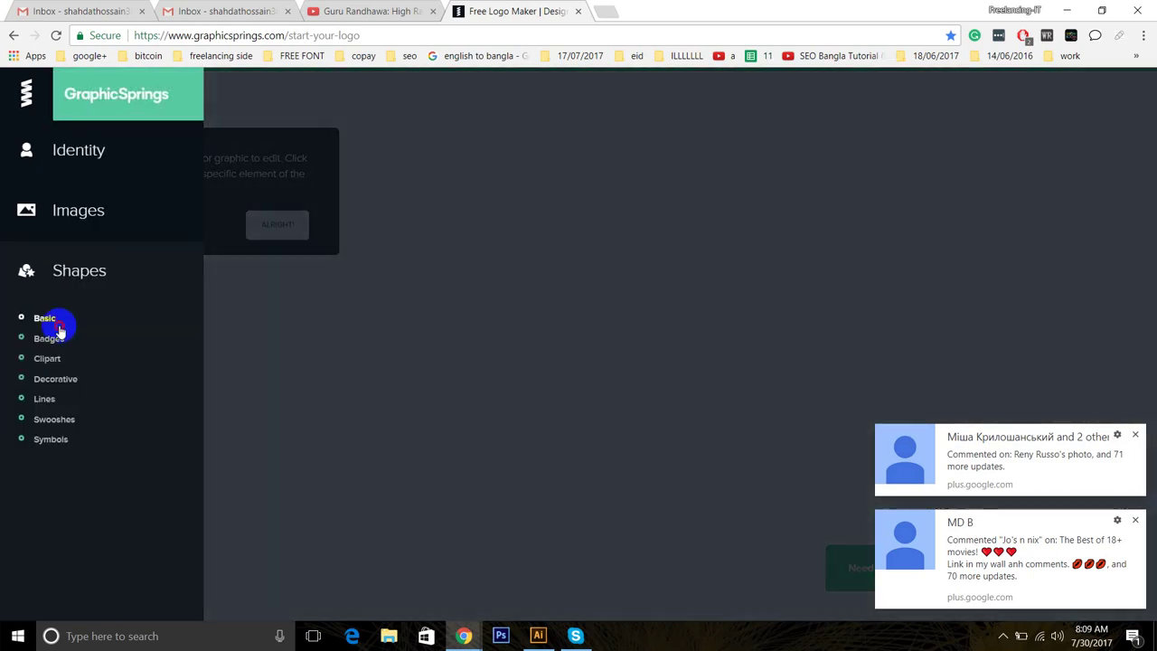
pyautogui.click(56, 322)
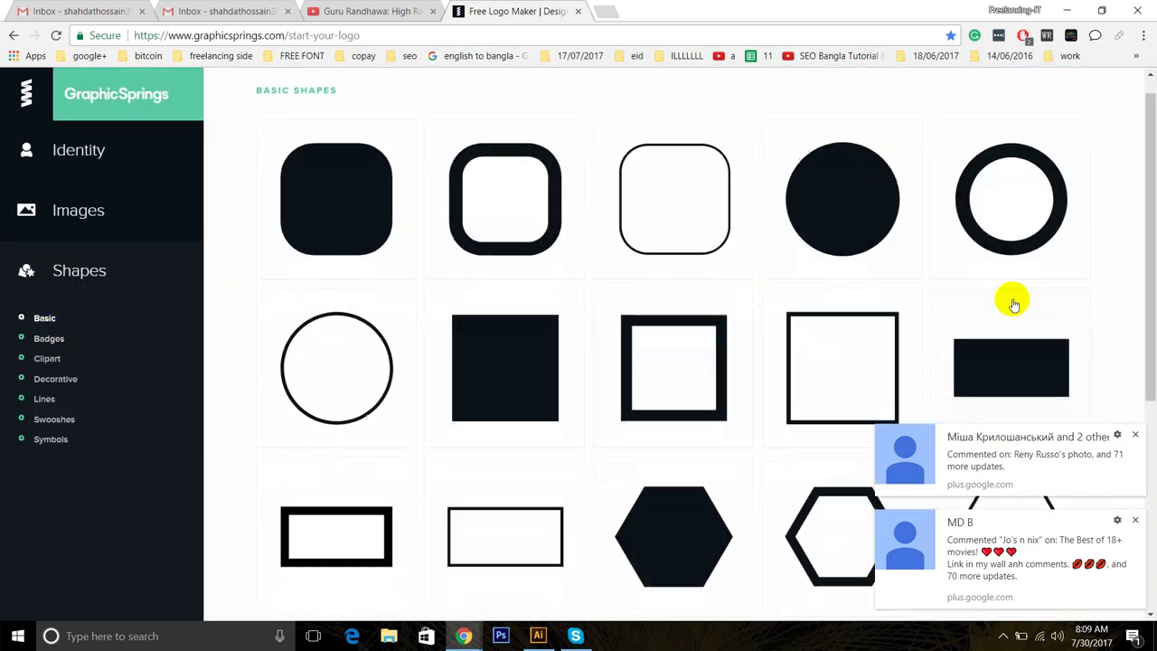
pyautogui.moveTo(1150, 308); pyautogui.dragTo(1150, 422)
pyautogui.scroll(-2, 815, 413)
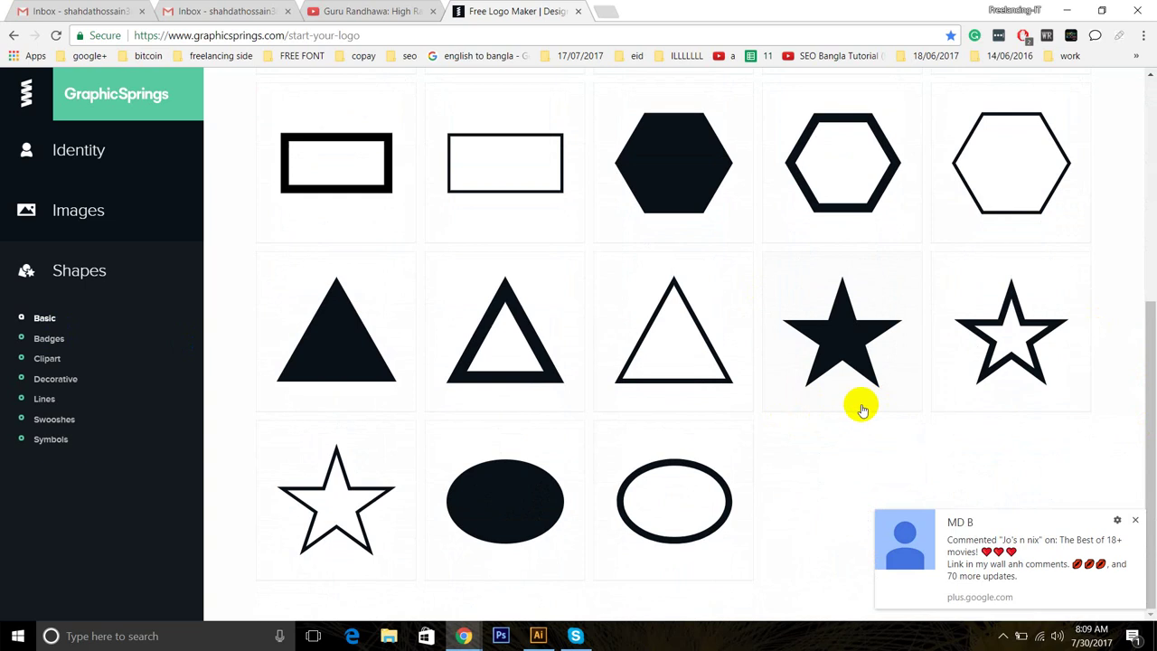
# Step: Save the scalloped circle from the Badges shapes as the SVG file gsshapesbadges1 and open it in Illustrator
pyautogui.click(29, 325)
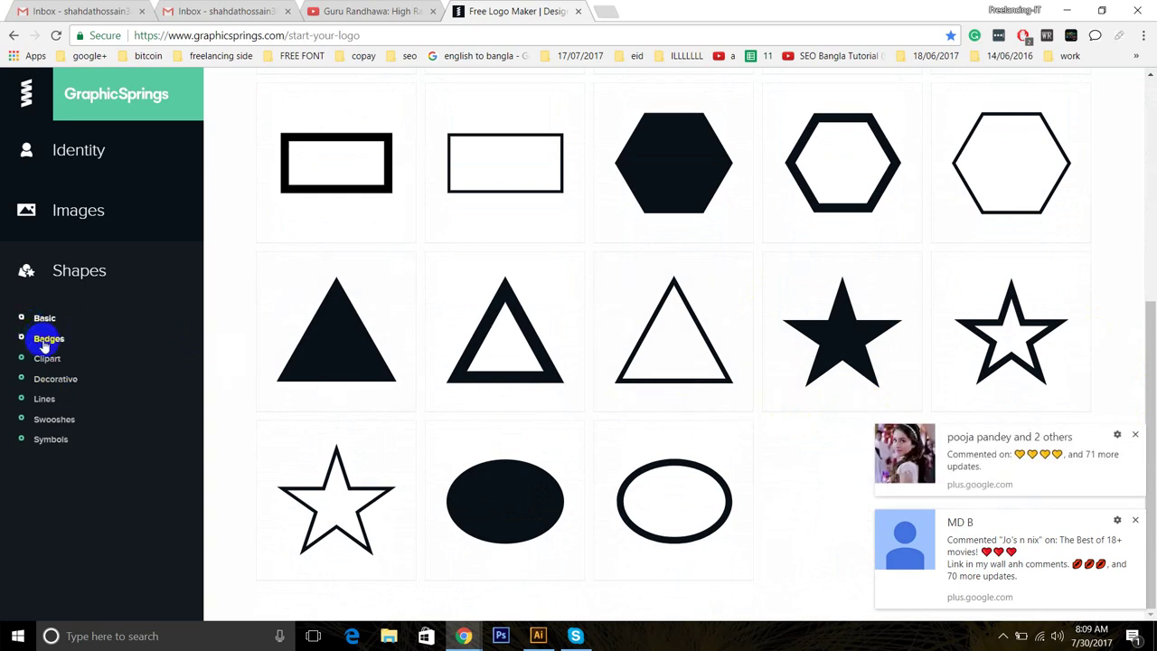
pyautogui.click(47, 341)
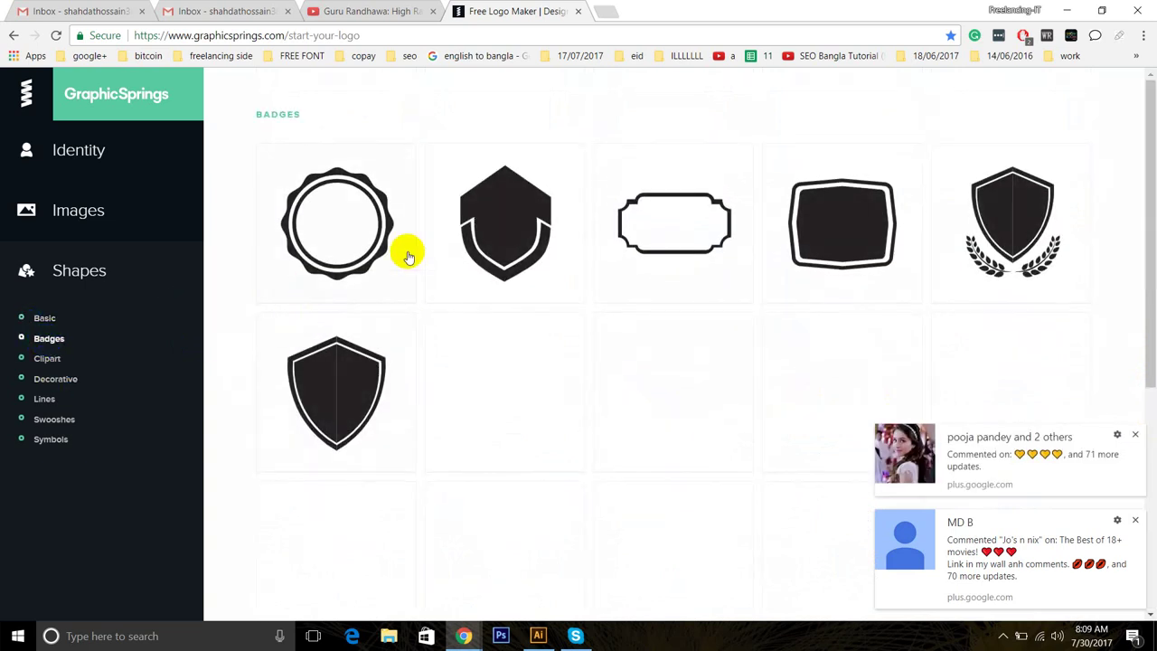
pyautogui.rightClick(367, 192)
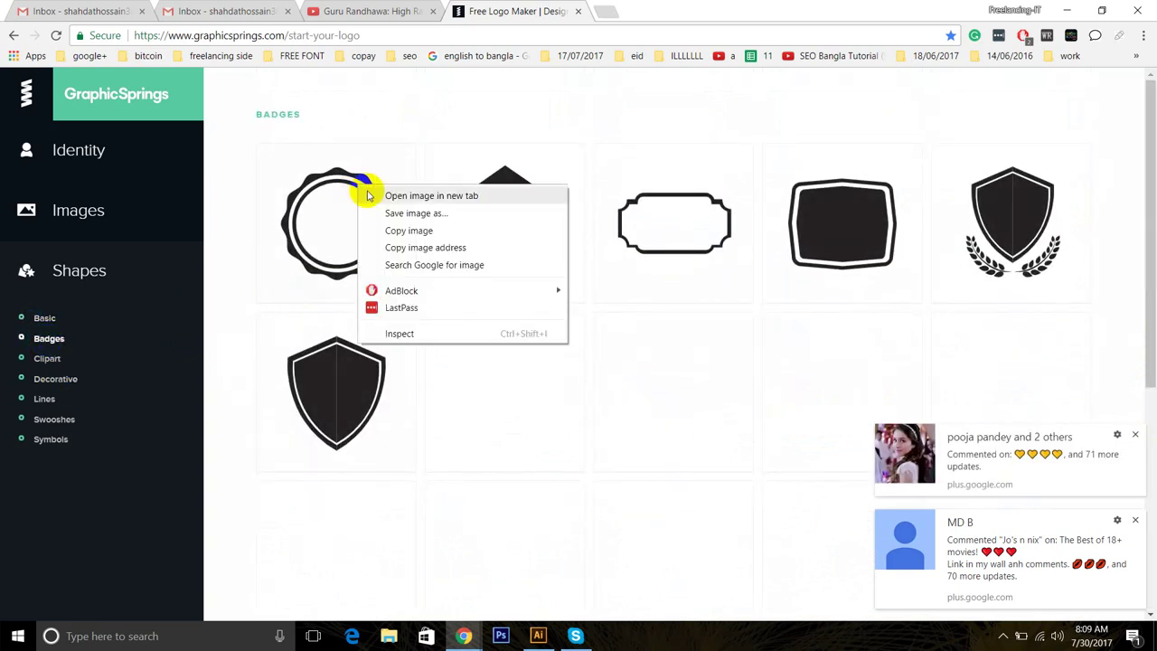
pyautogui.click(408, 214)
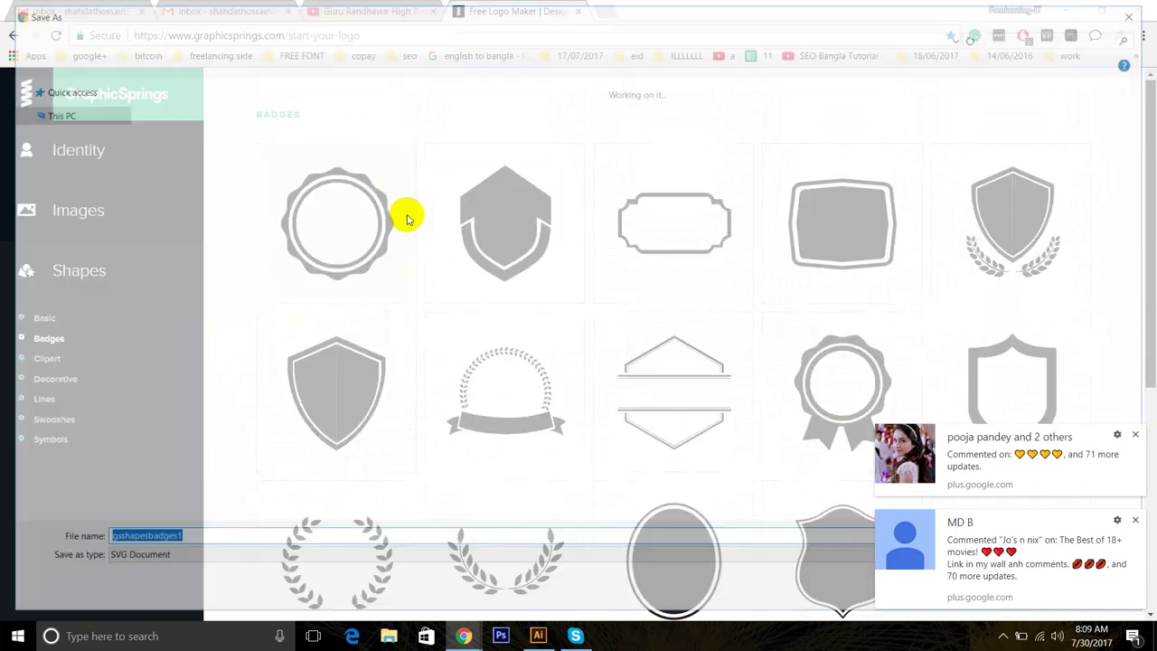
pyautogui.press('Return')
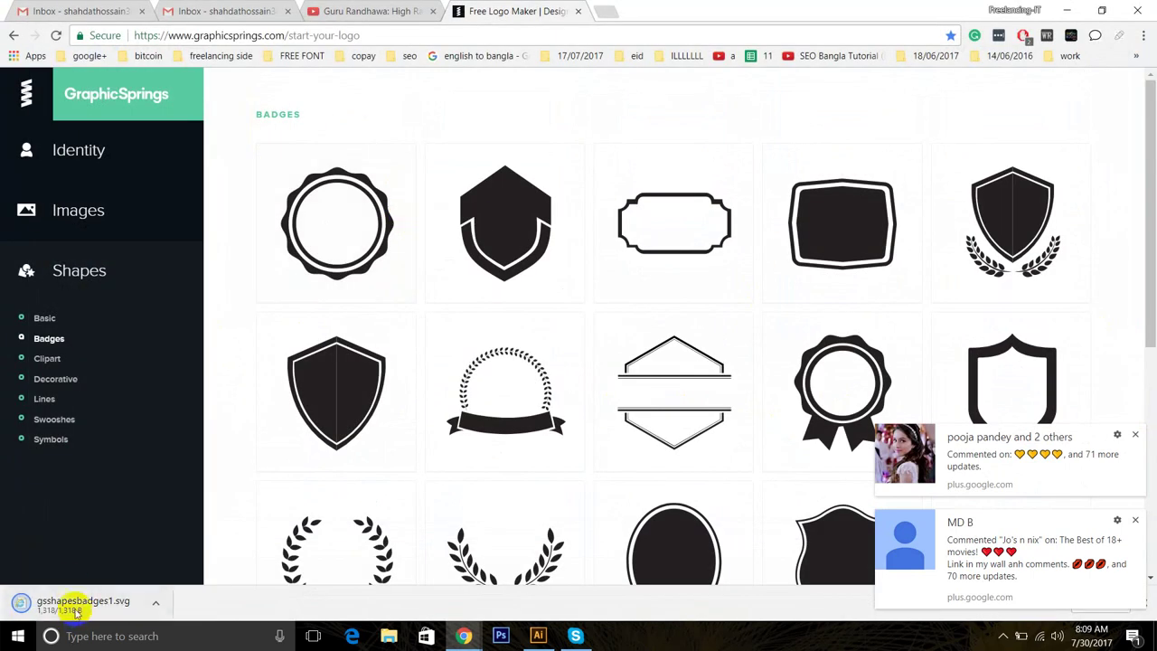
pyautogui.moveTo(64, 606); pyautogui.dragTo(1009, 165)
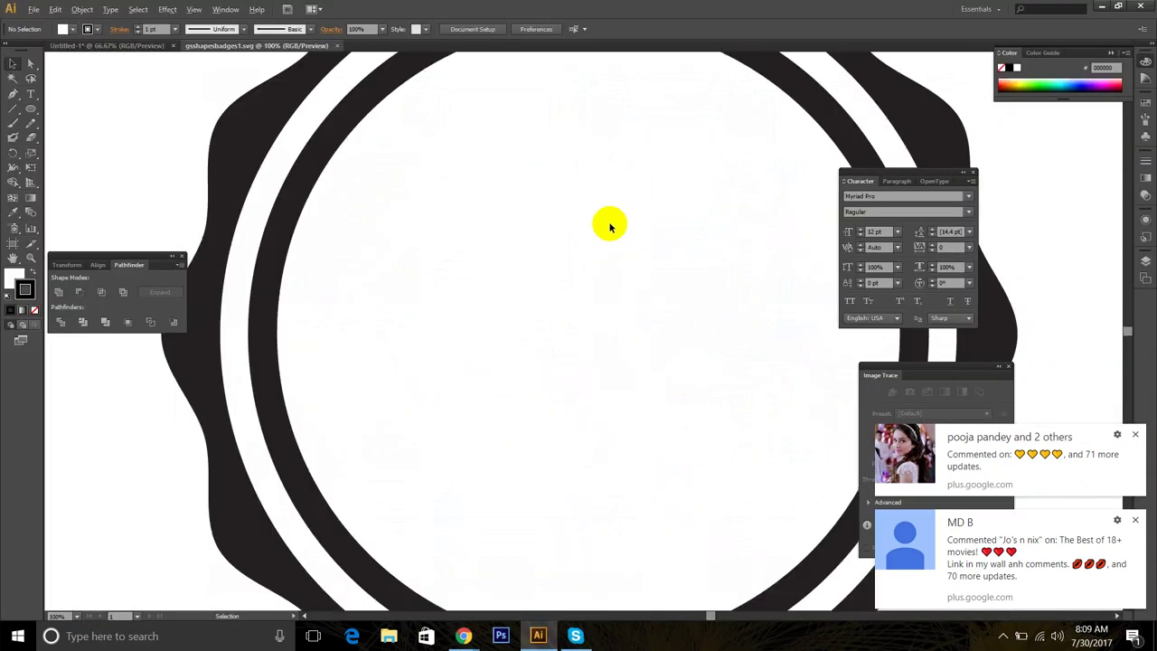
# Step: Copy the scalloped badge from gsshapesbadges1.svg into the Untitled-1 document
pyautogui.scroll(-4, 636, 217)
pyautogui.moveTo(805, 421); pyautogui.dragTo(597, 112)
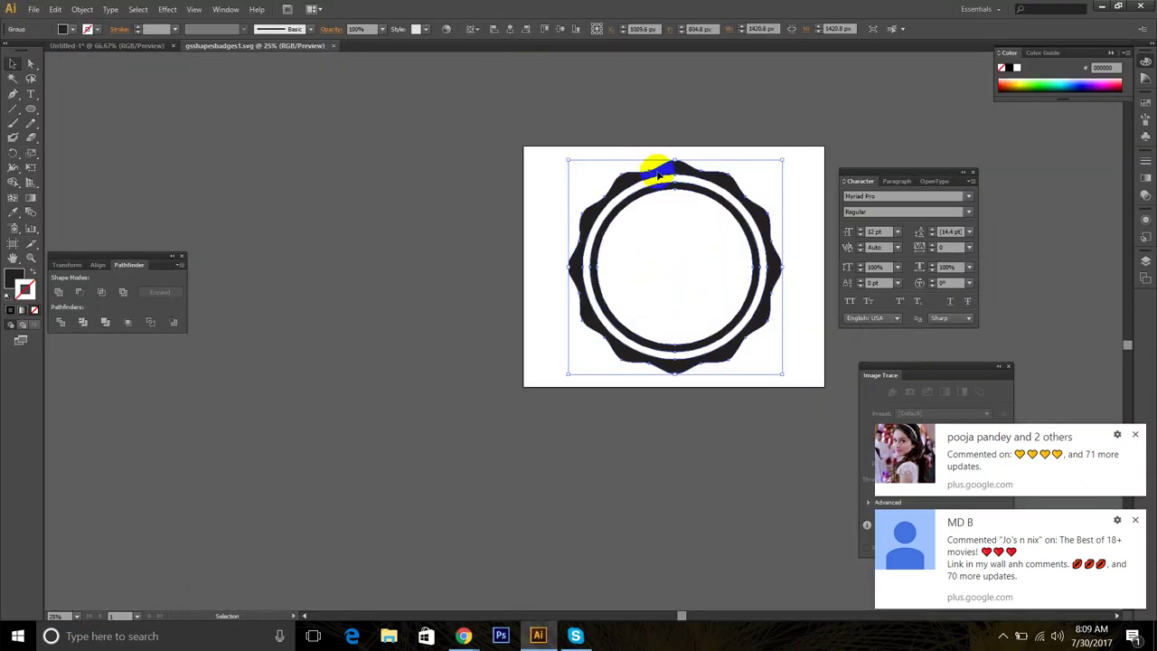
pyautogui.moveTo(661, 174); pyautogui.dragTo(573, 196)
# Step: Delete the heptagonal ring and scale the scalloped badge down proportionally to about 557 px wide
pyautogui.click(409, 209)
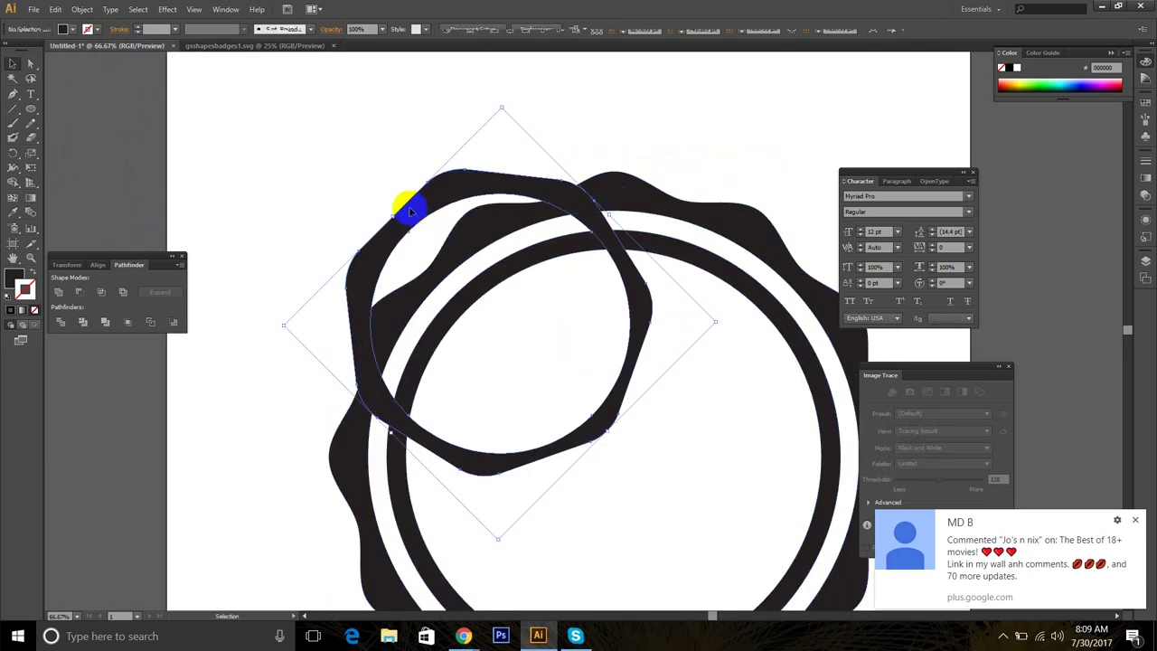
pyautogui.press('Delete')
pyautogui.moveTo(291, 156); pyautogui.dragTo(515, 289)
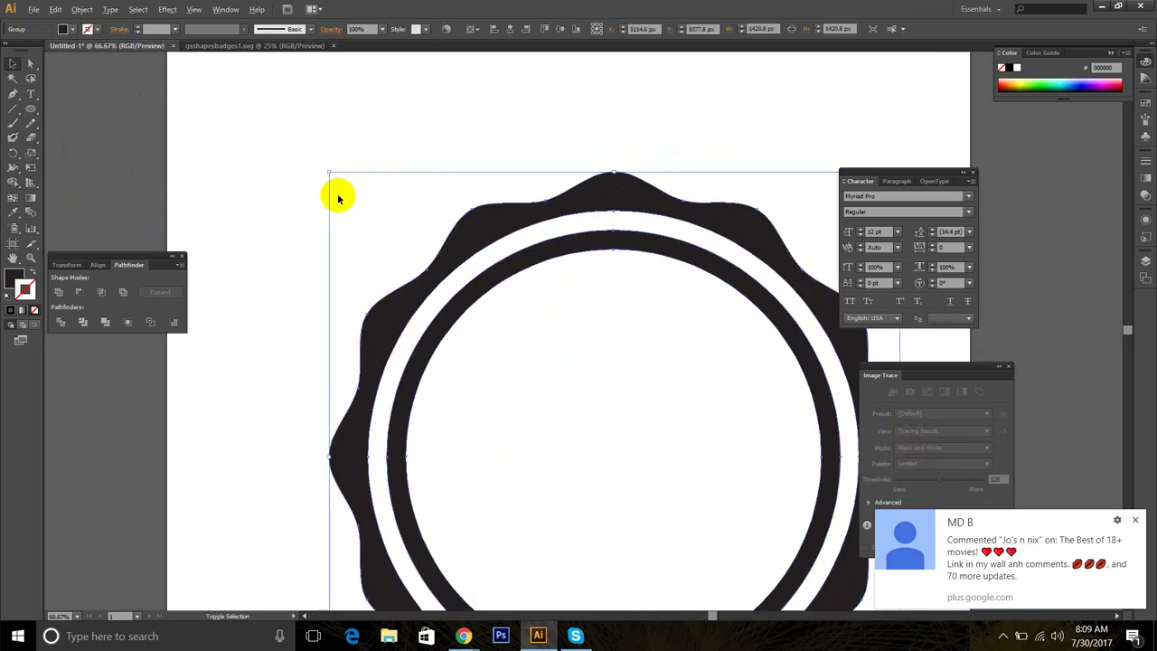
pyautogui.moveTo(330, 170); pyautogui.dragTo(355, 167)
pyautogui.moveTo(635, 335); pyautogui.dragTo(627, 359)
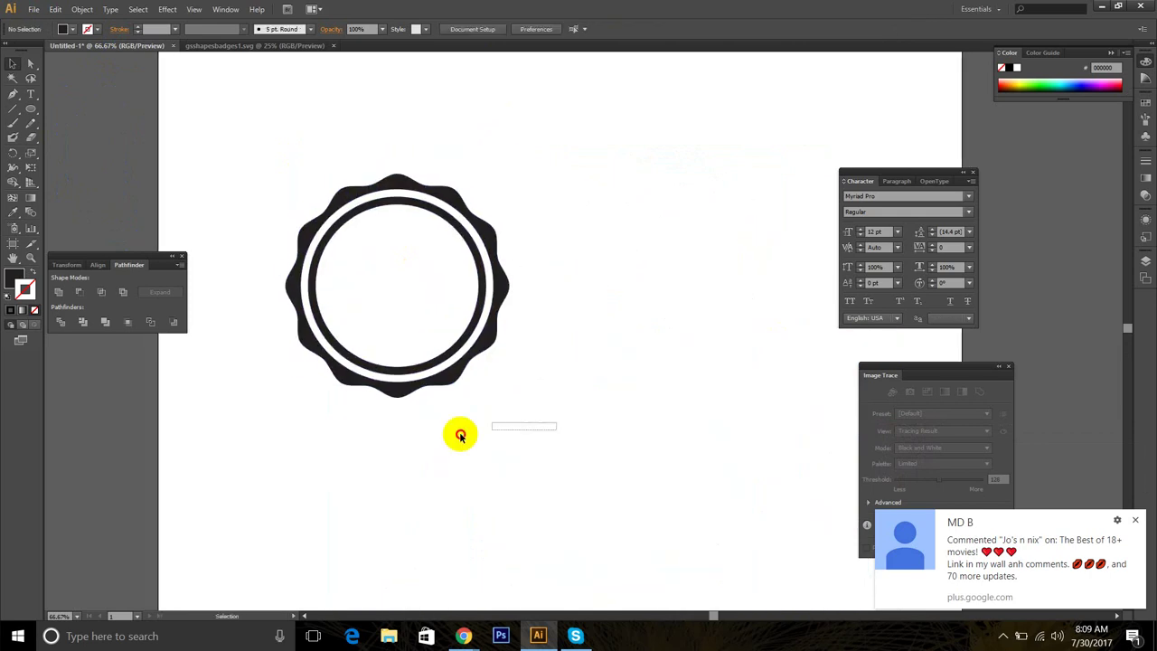
# Step: Move the scalloped badge to about X 721 px, Y 445 px on the artboard and deselect it
pyautogui.keyDown('shift'); pyautogui.click(383, 184); pyautogui.keyUp('shift')
pyautogui.moveTo(556, 335); pyautogui.dragTo(436, 386)
pyautogui.moveTo(405, 181); pyautogui.dragTo(454, 121)
pyautogui.click(699, 162)
pyautogui.moveTo(674, 150); pyautogui.dragTo(647, 198)
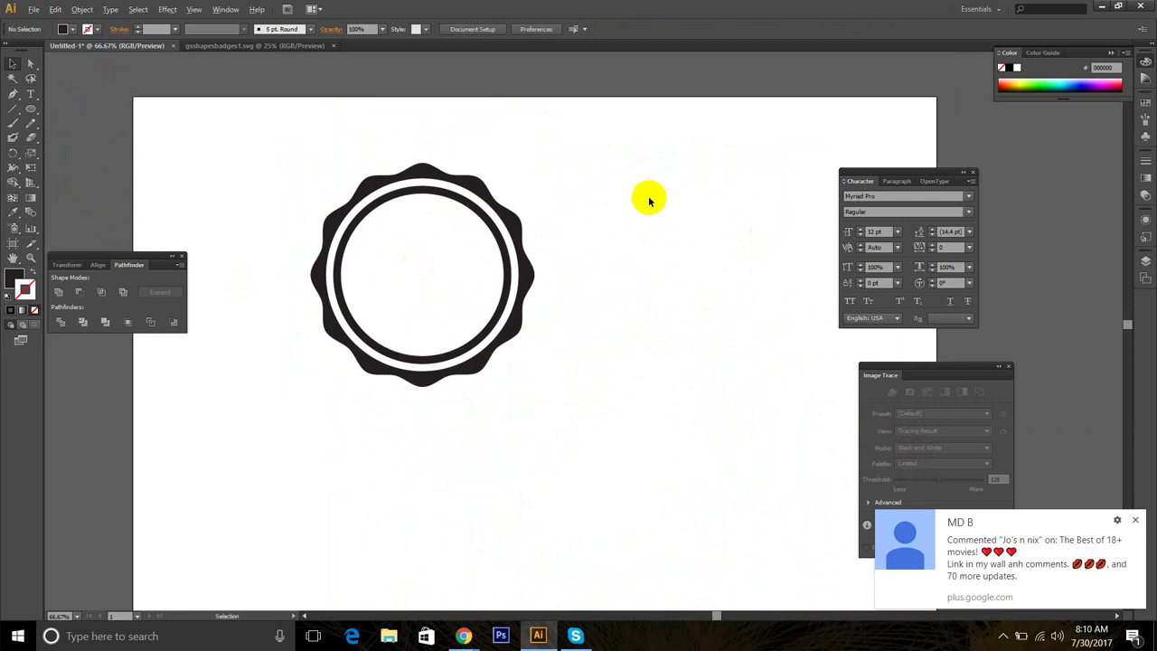
# Step: Scale the badge down proportionally to about 281 px wide and move it to about X 508 px, Y 297 px
pyautogui.scroll(-2, 648, 199)
pyautogui.scroll(2, 647, 225)
pyautogui.moveTo(611, 312); pyautogui.dragTo(645, 289)
pyautogui.moveTo(602, 339); pyautogui.dragTo(327, 93)
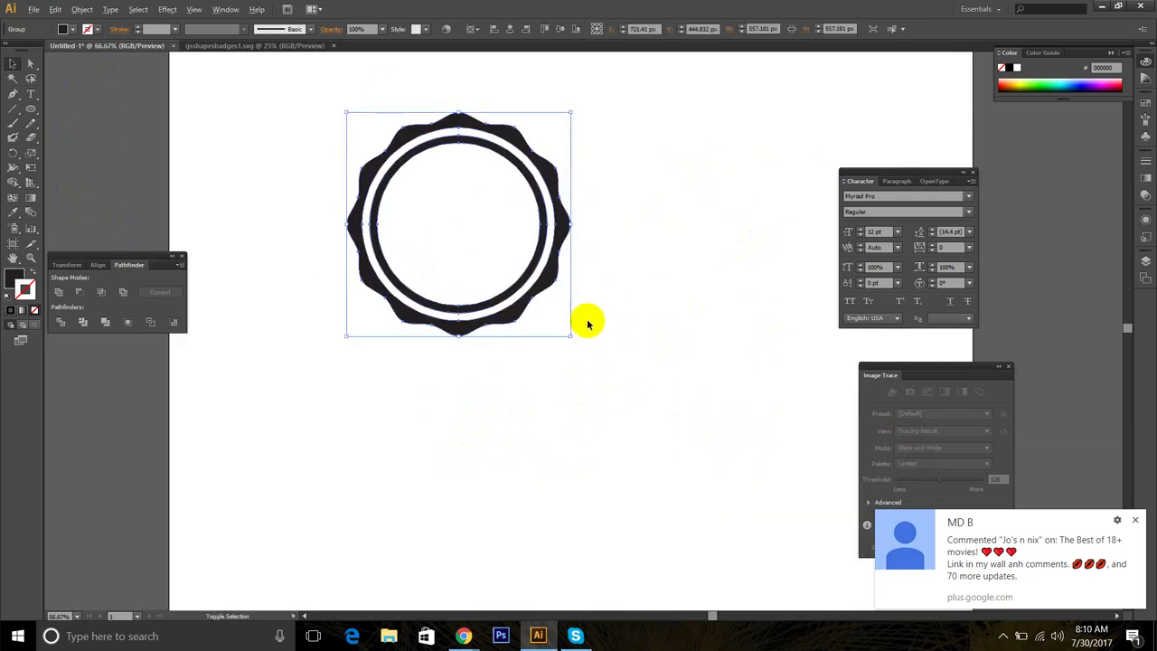
pyautogui.moveTo(567, 335); pyautogui.dragTo(512, 202)
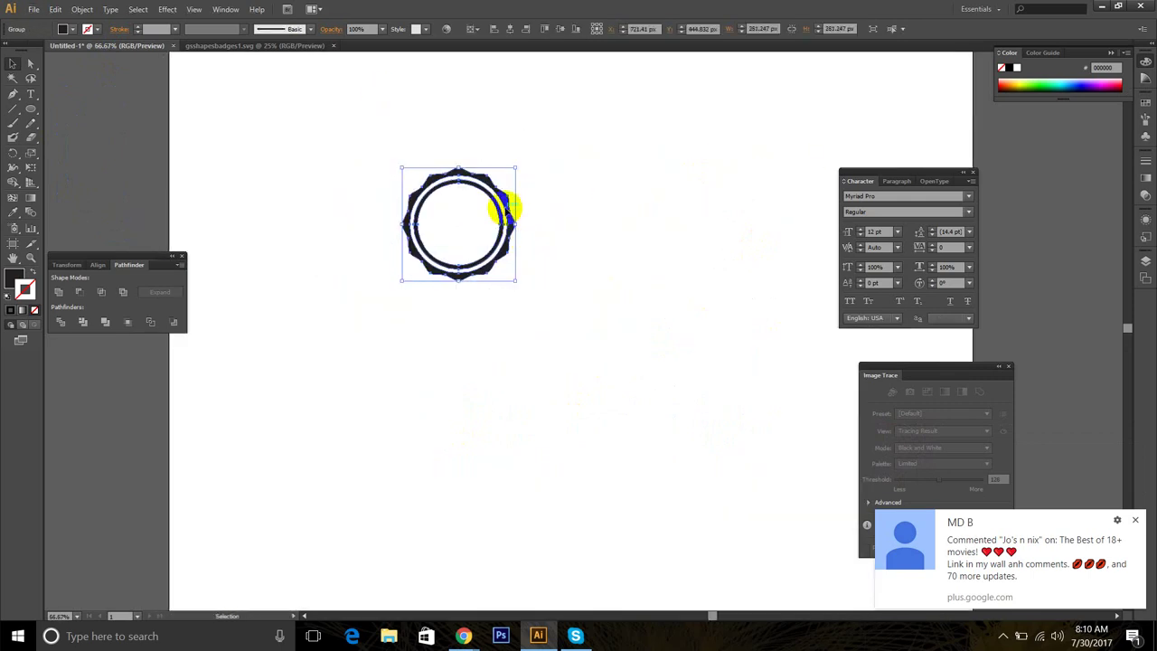
# Step: Switch to the GraphicSprings logo maker in Chrome and look through the rest of the Badges shapes
pyautogui.moveTo(463, 636)
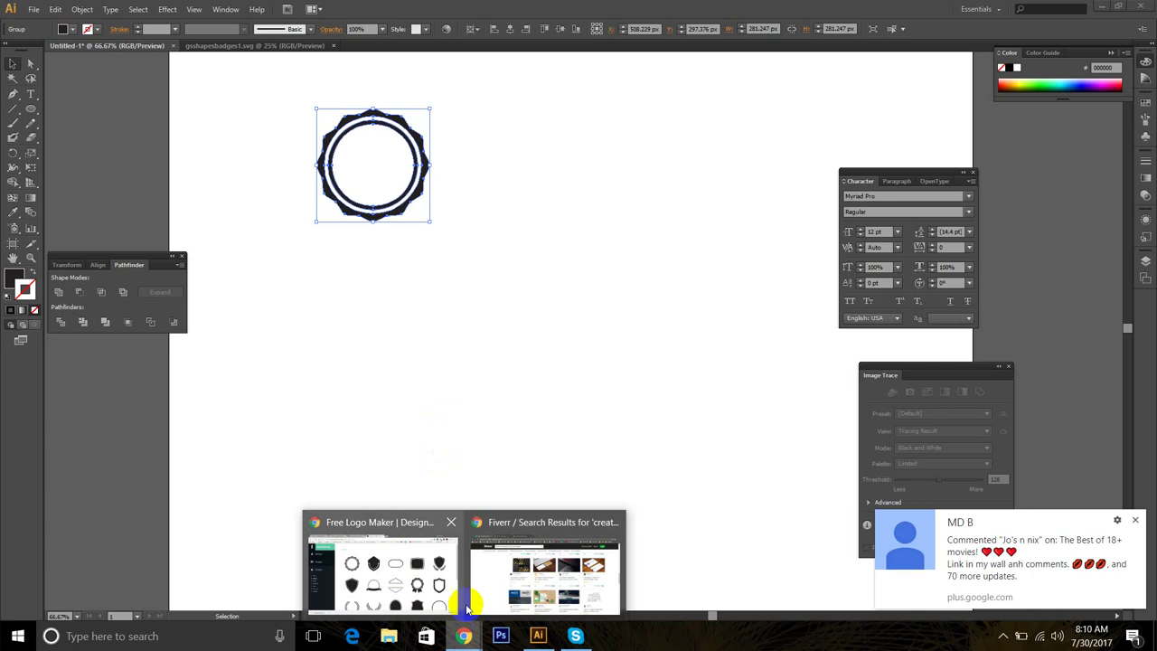
pyautogui.click(411, 555)
pyautogui.scroll(-3, 485, 253)
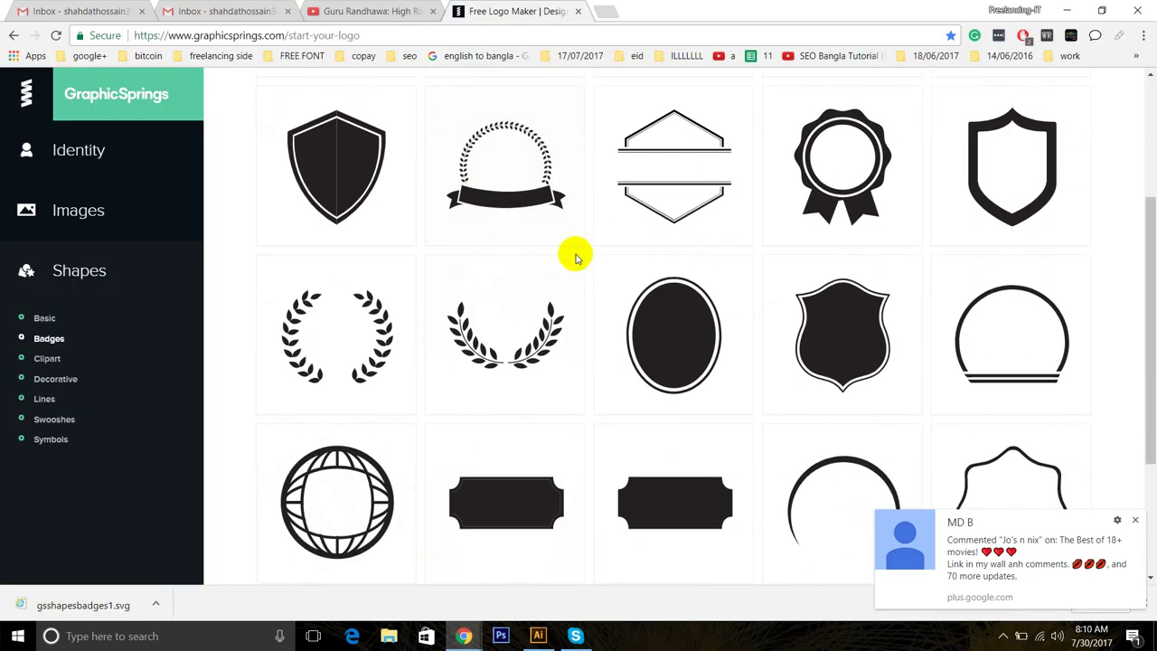
pyautogui.scroll(1, 573, 251)
pyautogui.scroll(-3, 587, 262)
pyautogui.scroll(2, 777, 272)
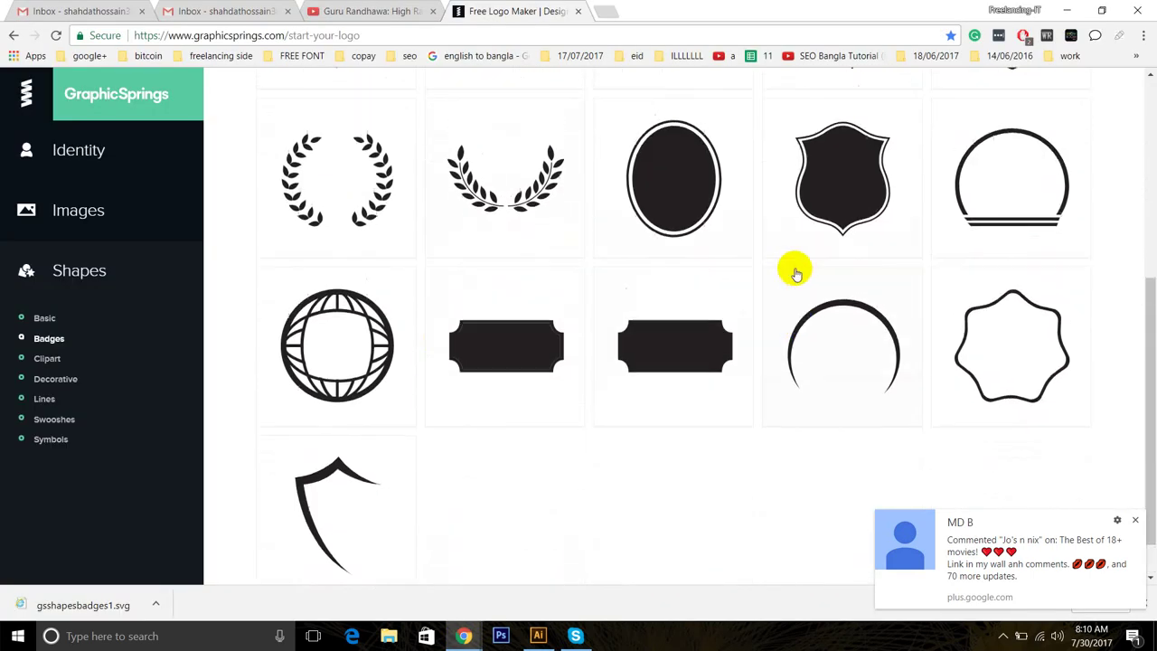
pyautogui.scroll(-2, 994, 298)
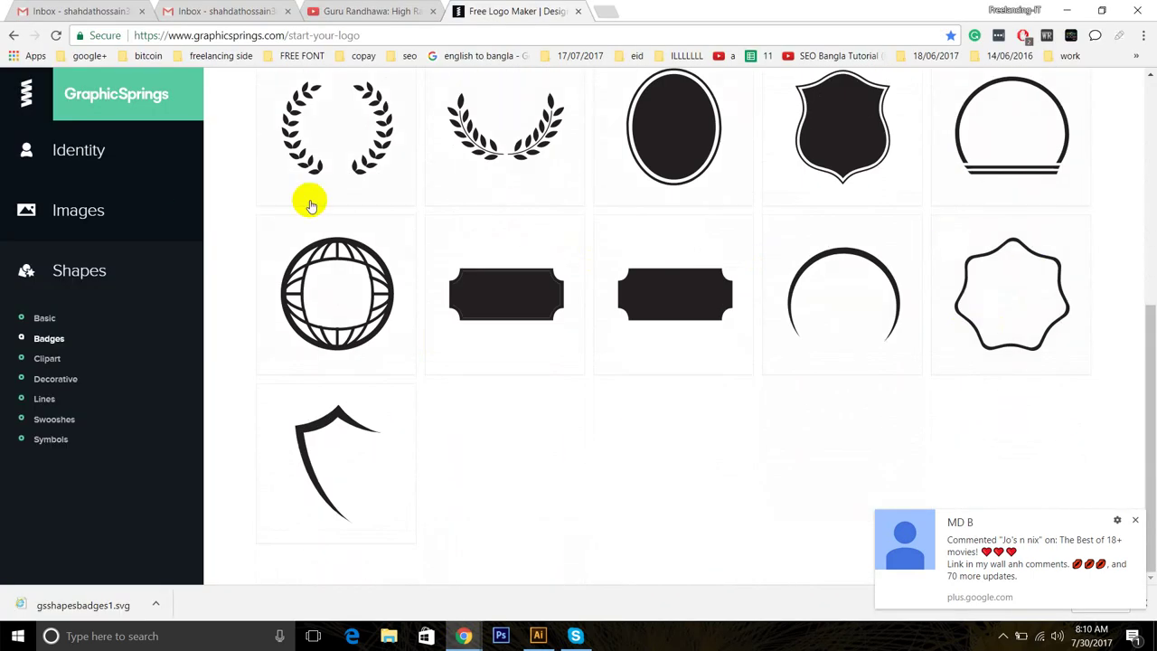
pyautogui.scroll(2, 497, 217)
pyautogui.scroll(1, 834, 266)
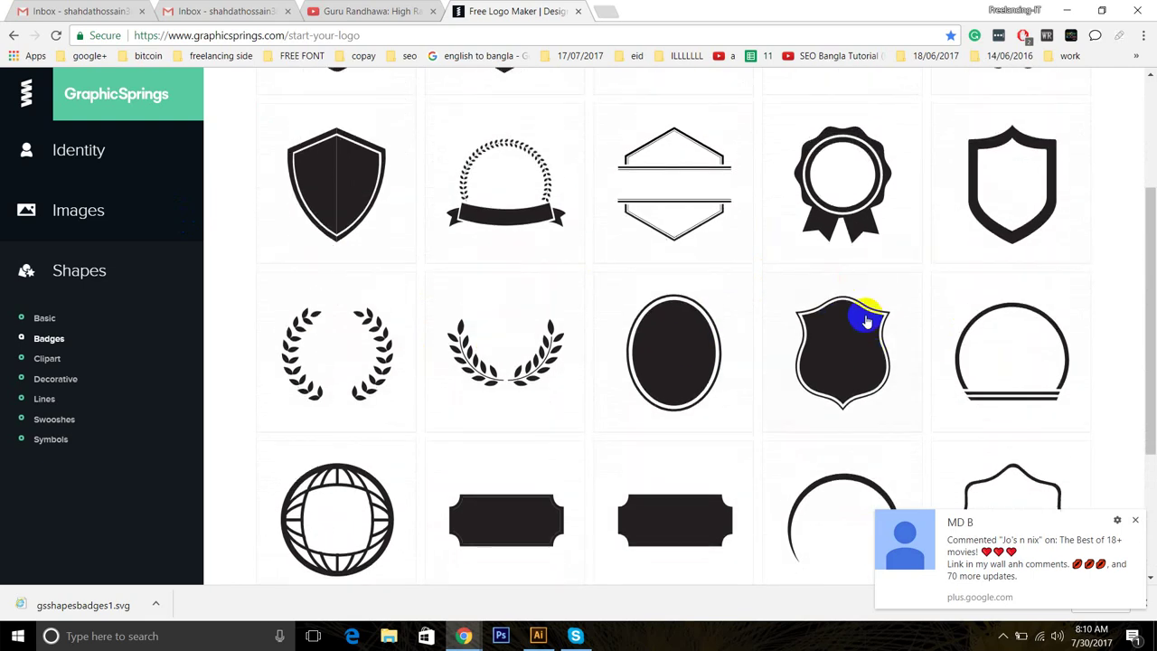
# Step: Save the leaf from the Clipart shapes as the SVG file gsshapesclipart3 and open it in Illustrator
pyautogui.click(36, 359)
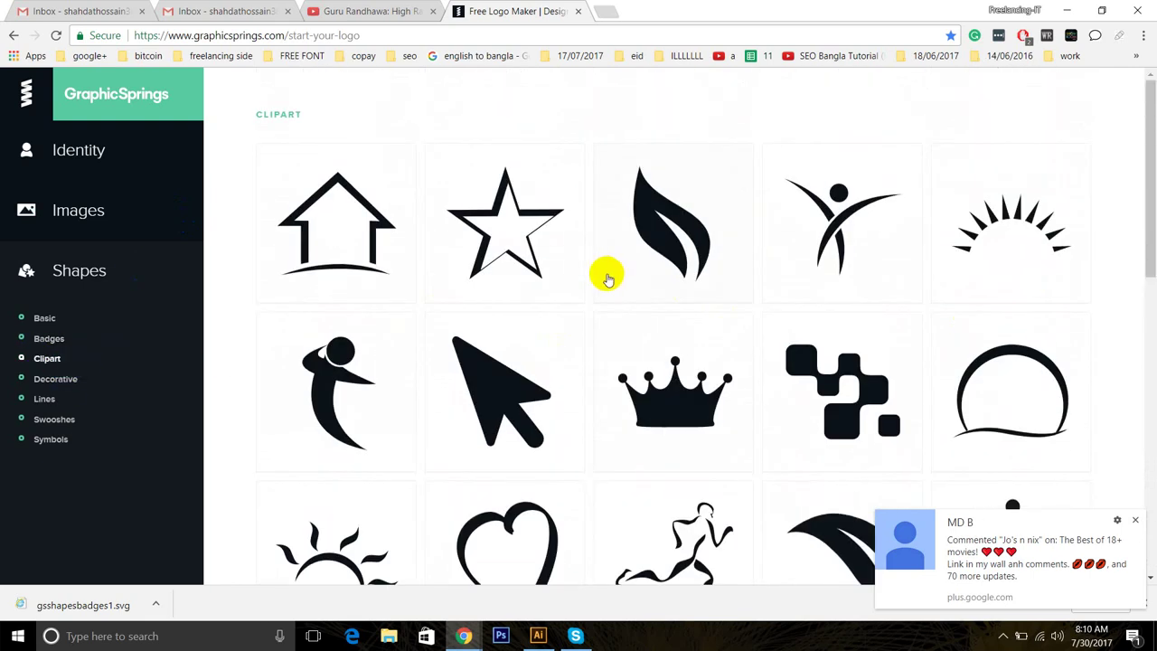
pyautogui.scroll(-1, 633, 271)
pyautogui.scroll(1, 660, 258)
pyautogui.click(661, 226)
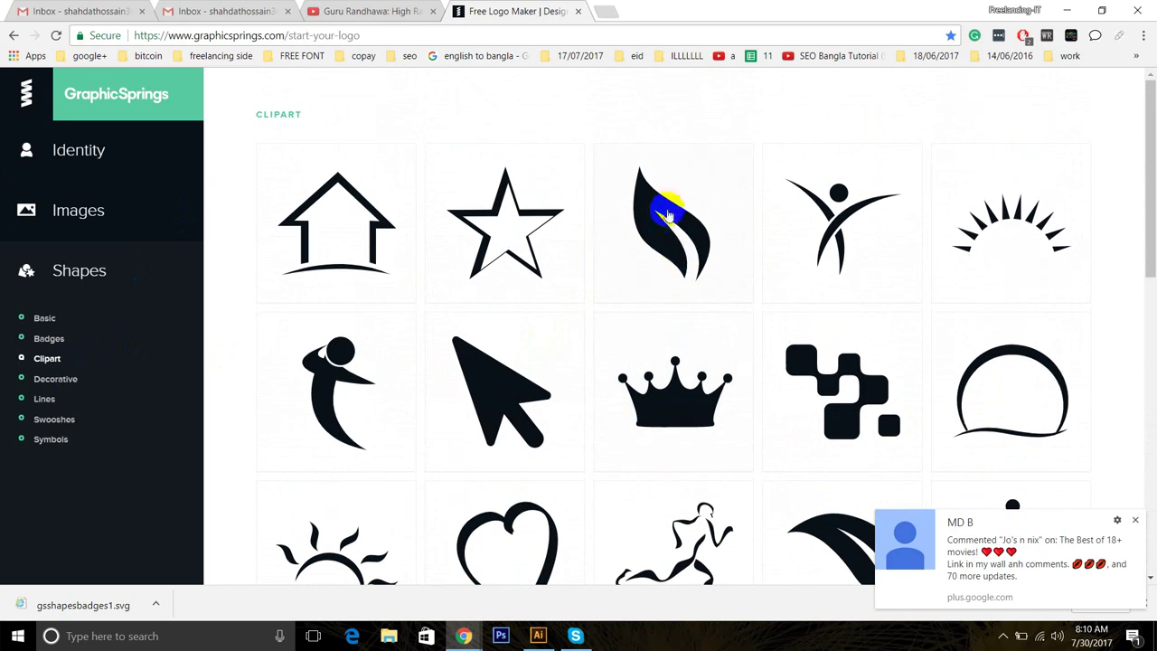
pyautogui.rightClick(649, 223)
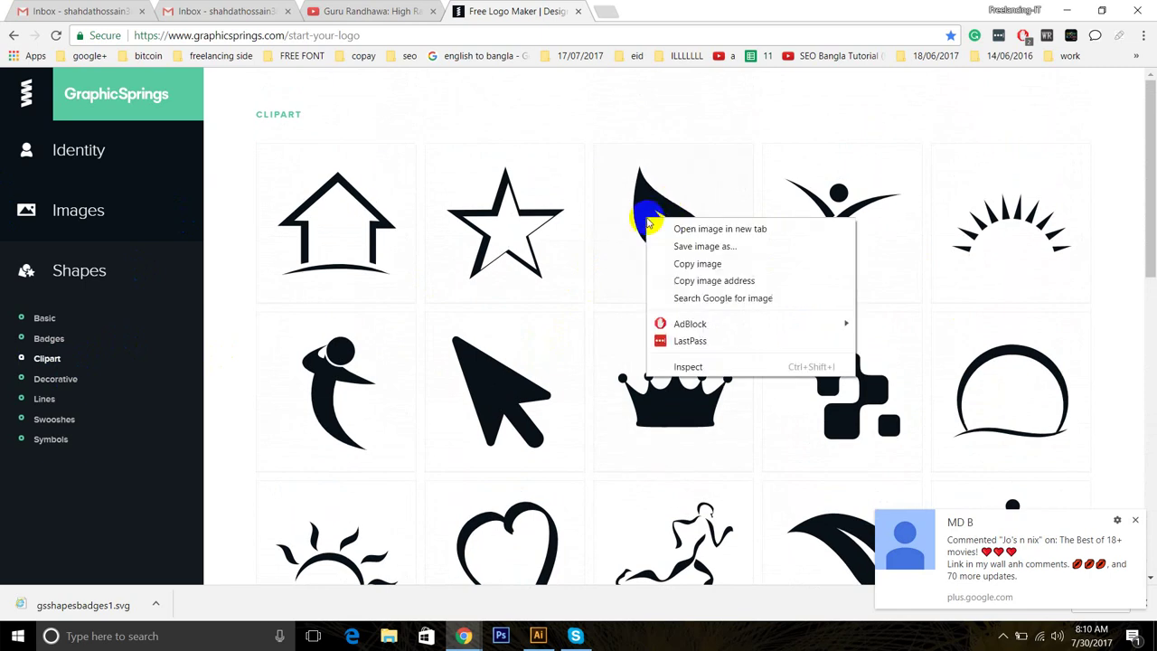
pyautogui.click(701, 249)
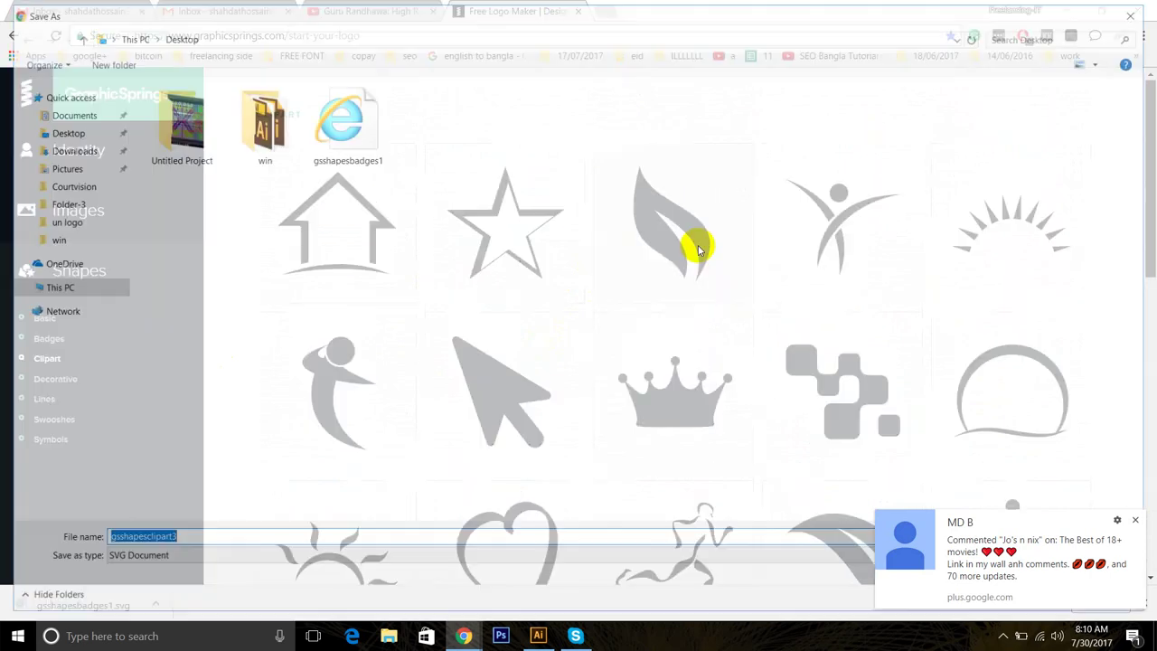
pyautogui.press('Return')
pyautogui.moveTo(79, 605); pyautogui.dragTo(1049, 199)
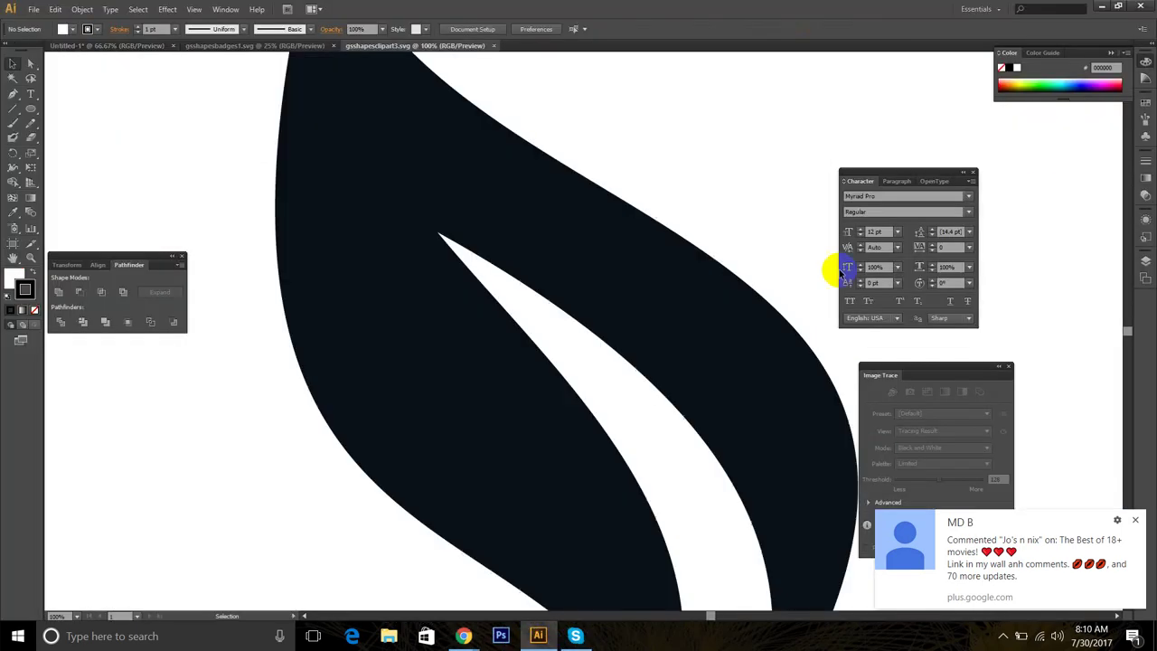
pyautogui.scroll(-2, 627, 251)
pyautogui.press('super')
pyautogui.click(660, 248)
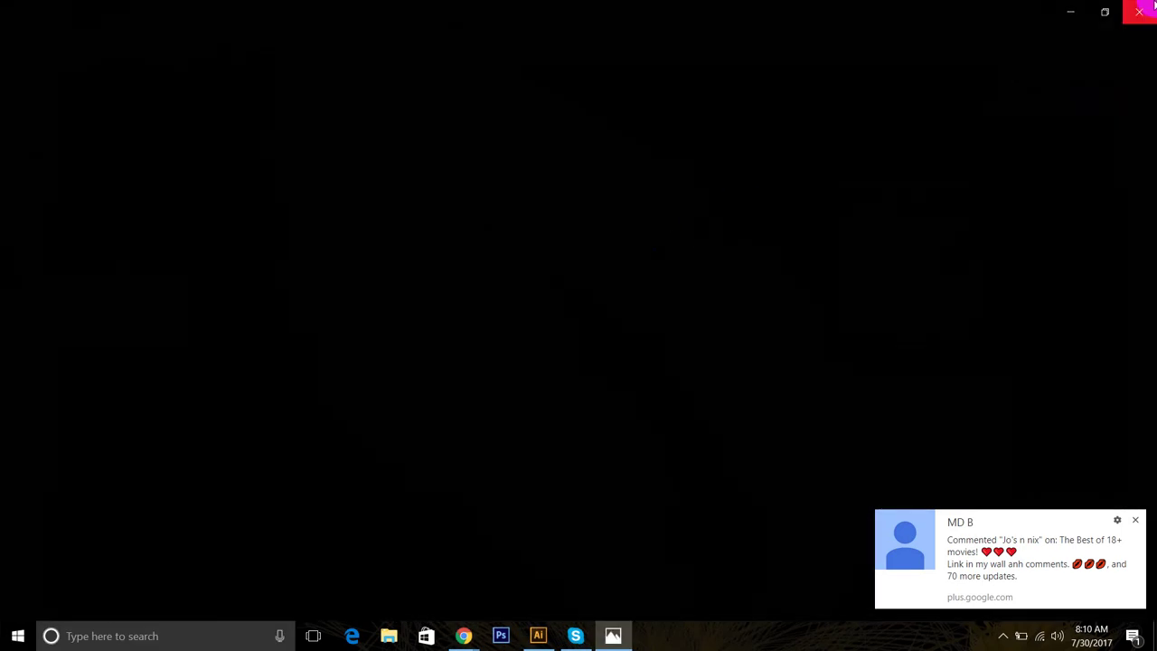
pyautogui.click(1138, 12)
# Step: Copy the leaf from gsshapesclipart3.svg into Untitled-1 and scale it to about 206 × 308 px beside the badge
pyautogui.hotkey('ctrl', '0')
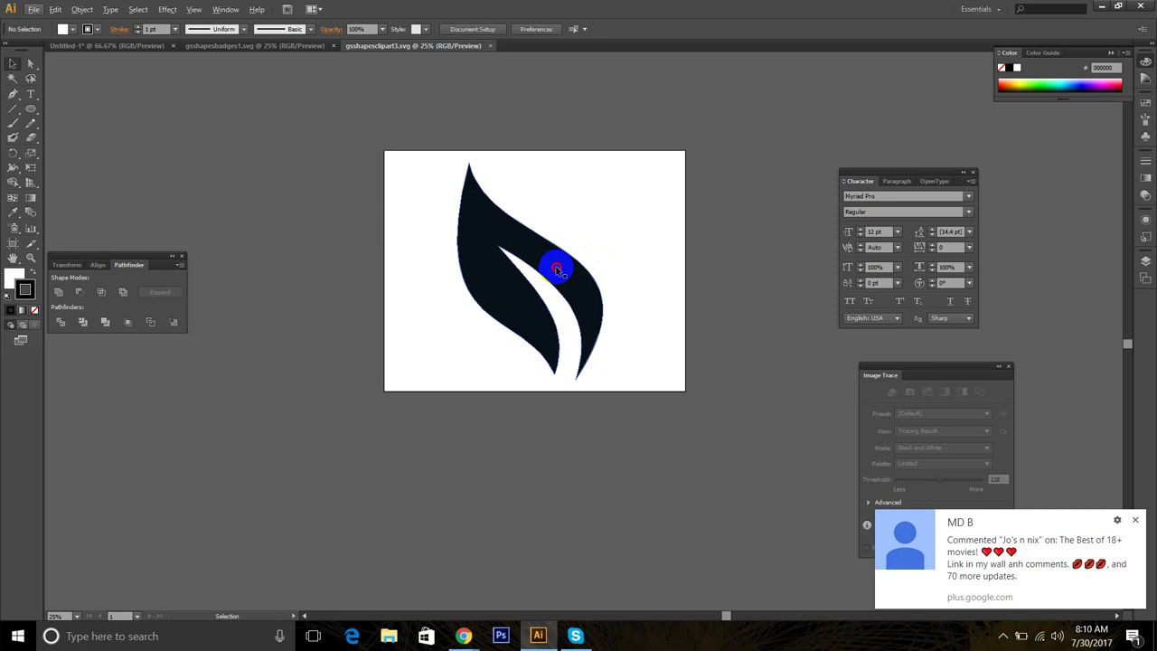
pyautogui.click(135, 46)
pyautogui.hotkey('ctrl', 'v')
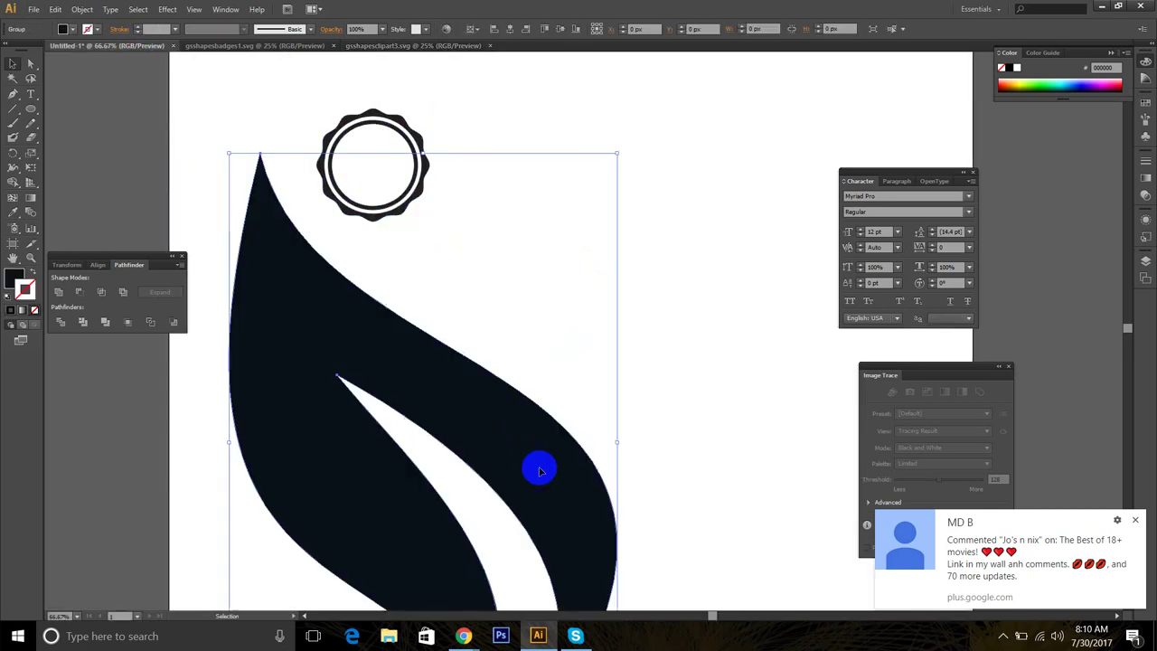
pyautogui.moveTo(616, 154); pyautogui.dragTo(465, 384)
pyautogui.moveTo(421, 465); pyautogui.dragTo(560, 268)
# Step: Create a copy of the leaf rotated 20 degrees around its lower right tip
pyautogui.scroll(2, 611, 303)
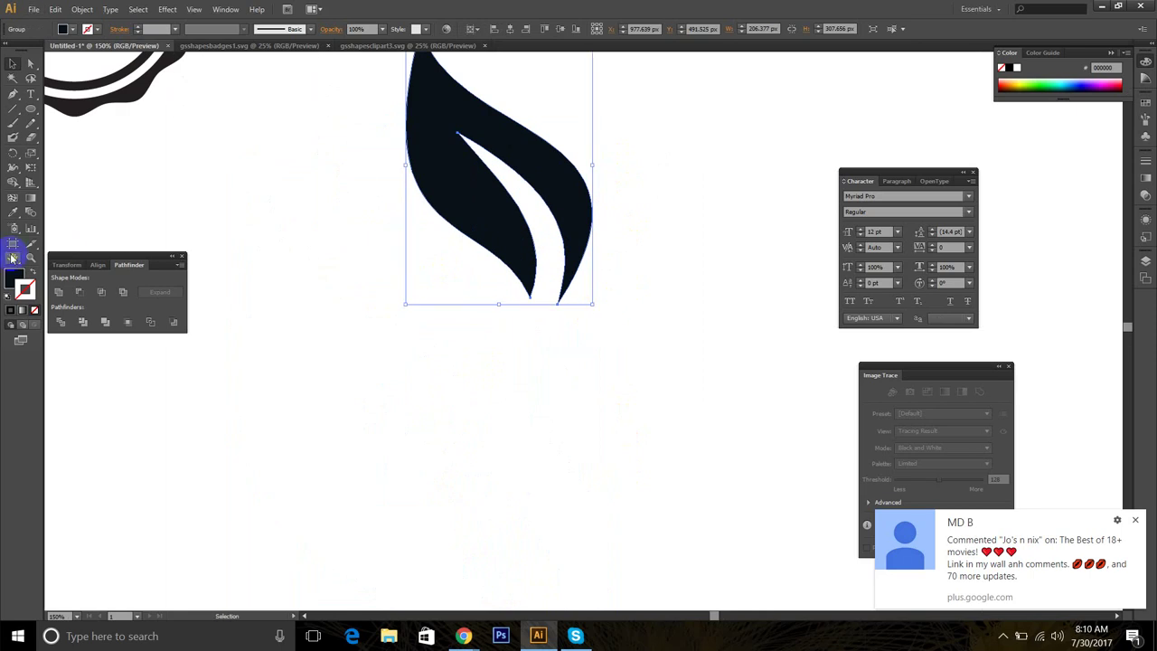
pyautogui.click(17, 157)
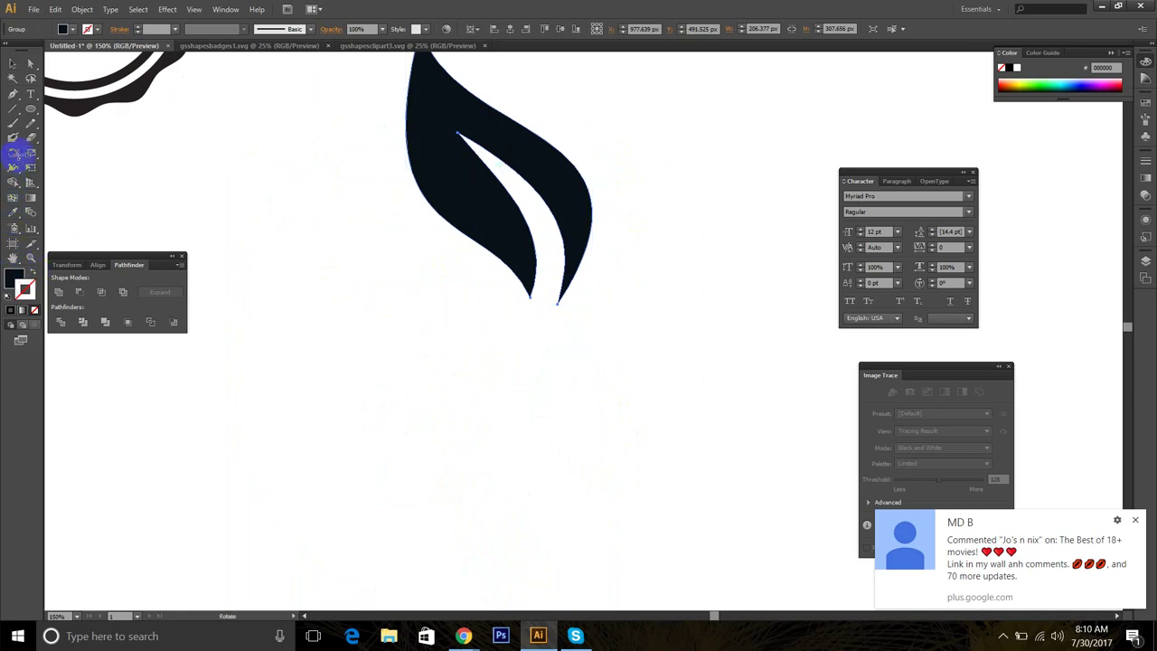
pyautogui.keyDown('alt'); pyautogui.click(559, 308); pyautogui.keyUp('alt')
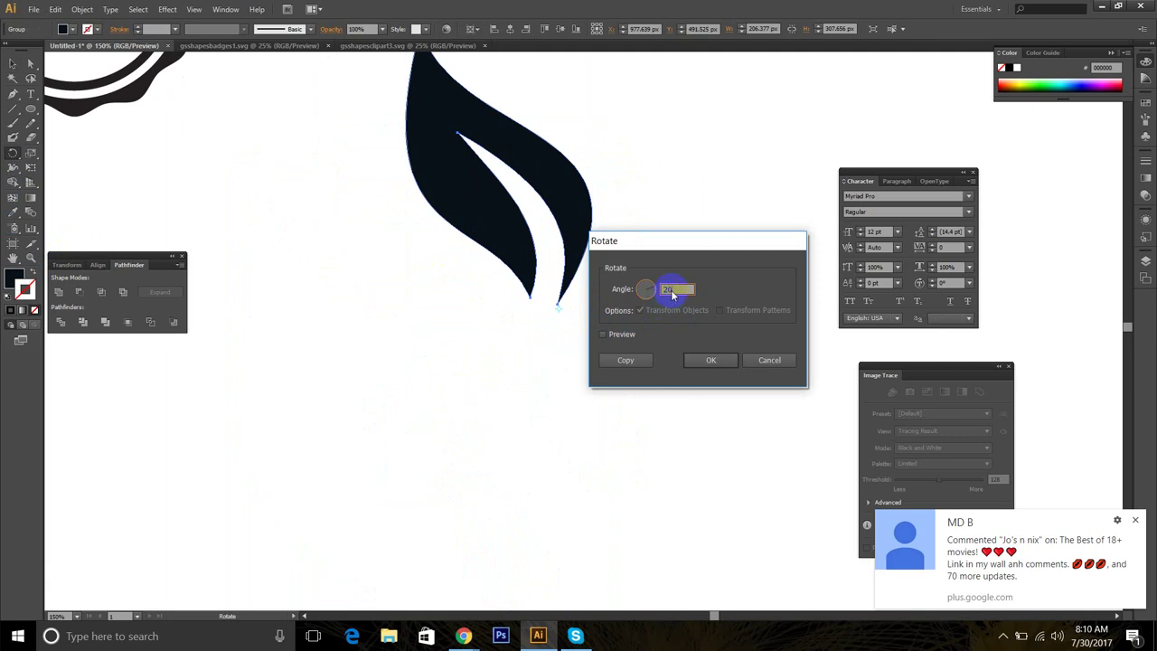
pyautogui.click(625, 360)
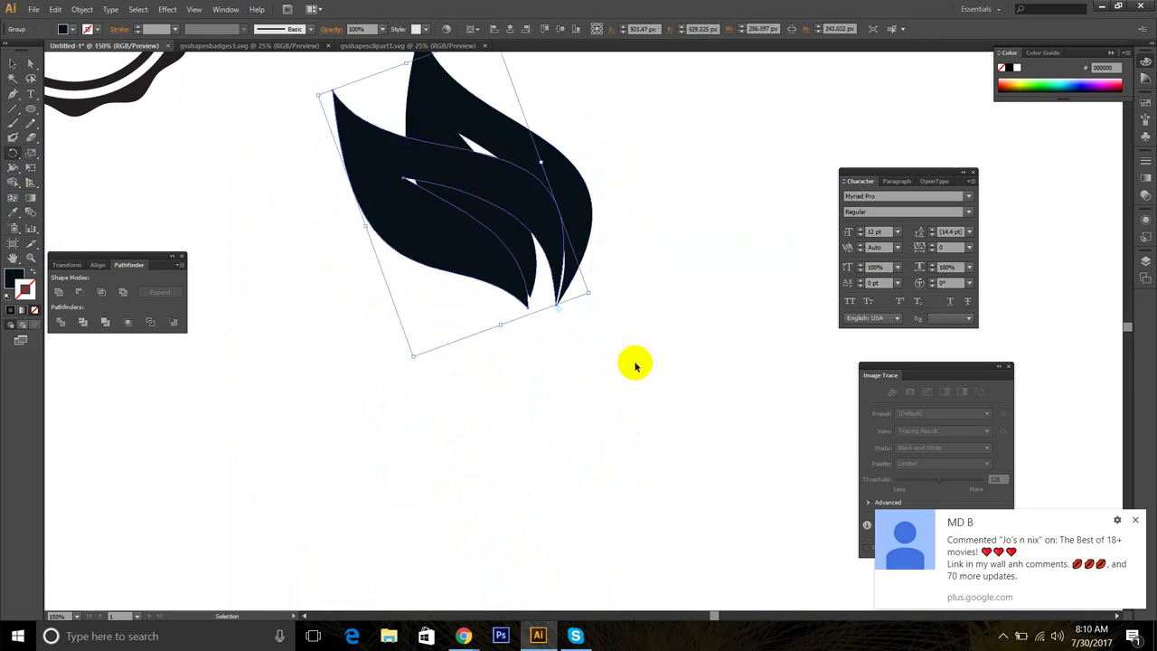
# Step: Repeat the rotated leaf copy until the leaves form a full pinwheel around the shared tip
pyautogui.hotkey('ctrl', 'd')
pyautogui.hotkey('ctrl', 'd')
pyautogui.hotkey('ctrl', 'd')
pyautogui.hotkey('ctrl', 'd')
pyautogui.hotkey('ctrl', 'd')
pyautogui.hotkey('ctrl', 'd')
pyautogui.hotkey('ctrl', 'd')
pyautogui.hotkey('ctrl', 'd')
pyautogui.hotkey('ctrl', 'd')
pyautogui.hotkey('ctrl', 'd')
pyautogui.hotkey('ctrl', 'd')
pyautogui.hotkey('ctrl', 'd')
pyautogui.hotkey('ctrl', 'd')
pyautogui.hotkey('ctrl', 'd')
pyautogui.hotkey('ctrl', 'd')
pyautogui.hotkey('ctrl', 'd')
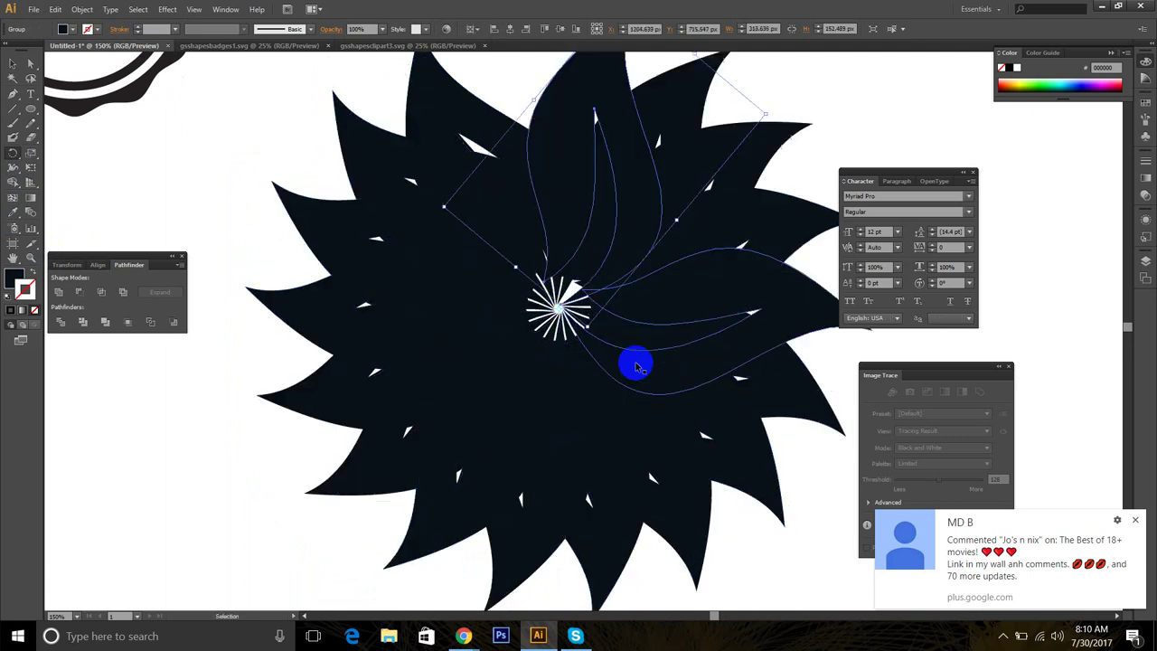
pyautogui.hotkey('ctrl', 'd')
# Step: Select all leaves of the pinwheel and fill them with bright green 70FF00
pyautogui.press('r')
pyautogui.press('a')
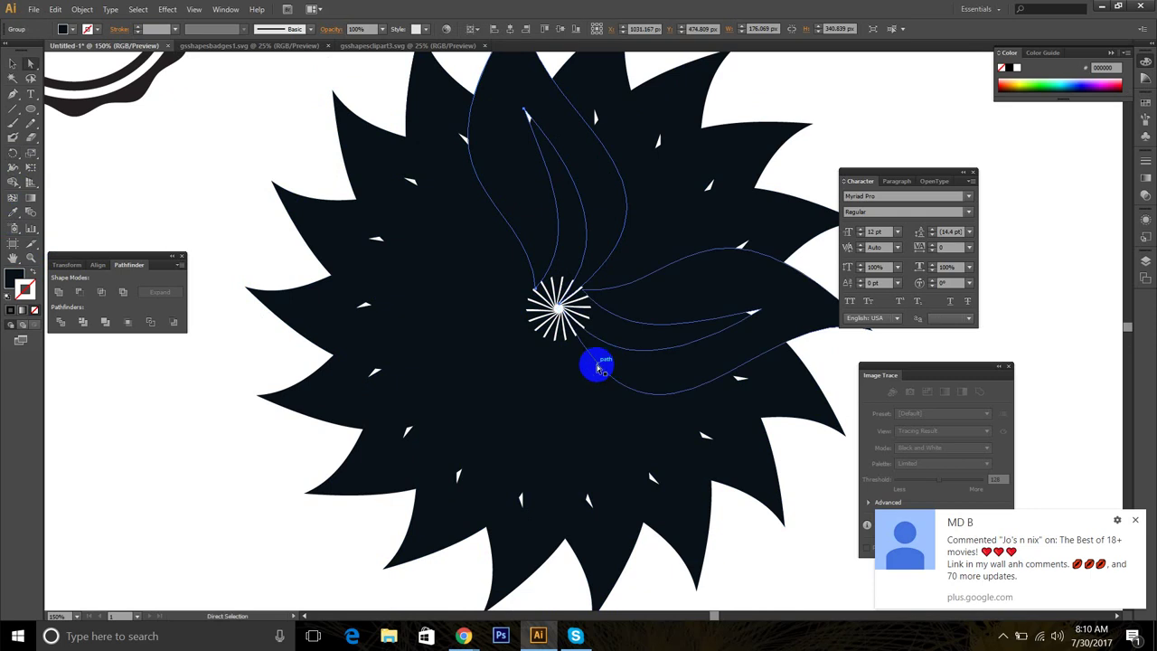
pyautogui.hotkey('ctrl', '0')
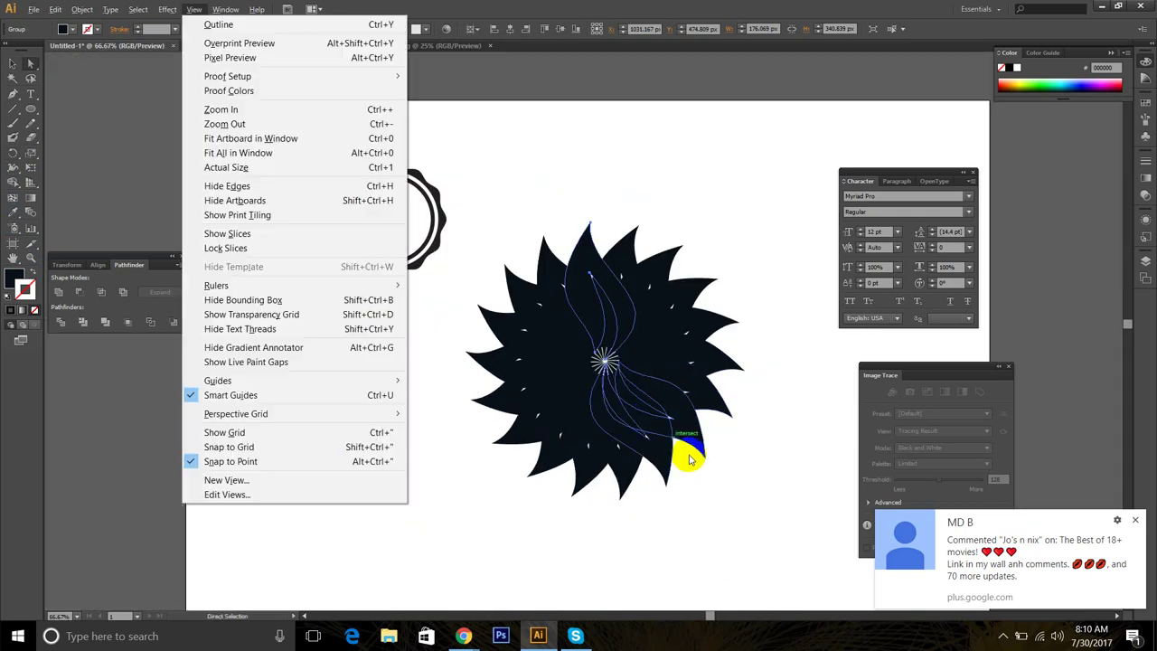
pyautogui.moveTo(747, 522); pyautogui.dragTo(508, 254)
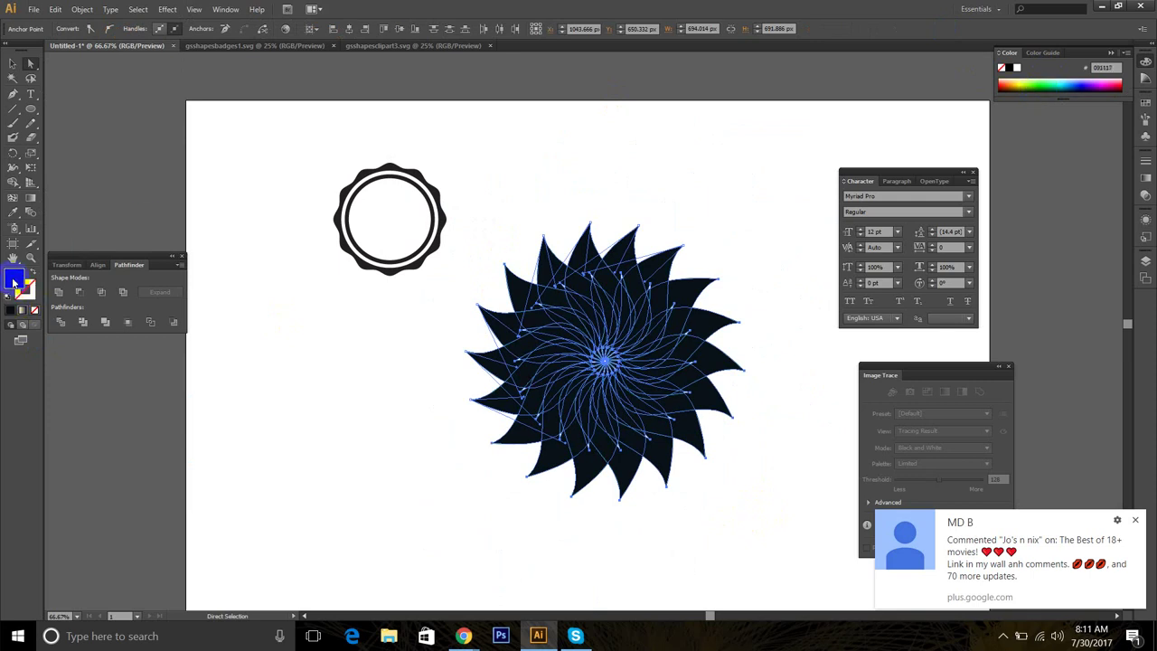
pyautogui.click(1032, 81)
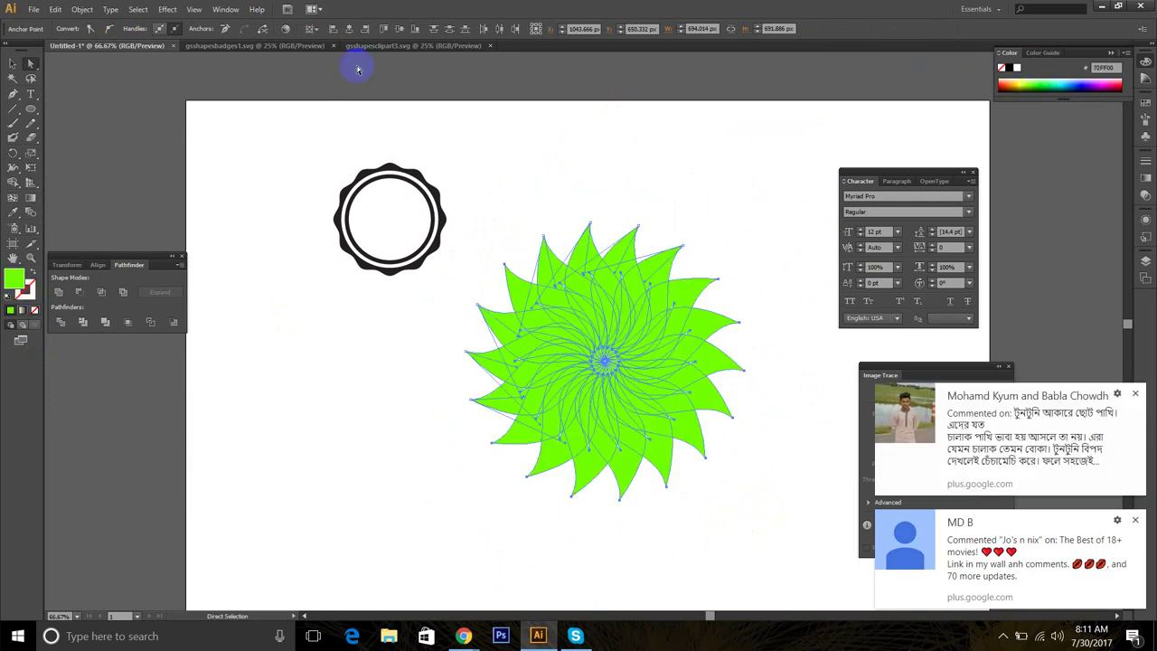
# Step: Select all leaves of the green pinwheel and set their opacity to 40%
pyautogui.click(11, 63)
pyautogui.click(627, 162)
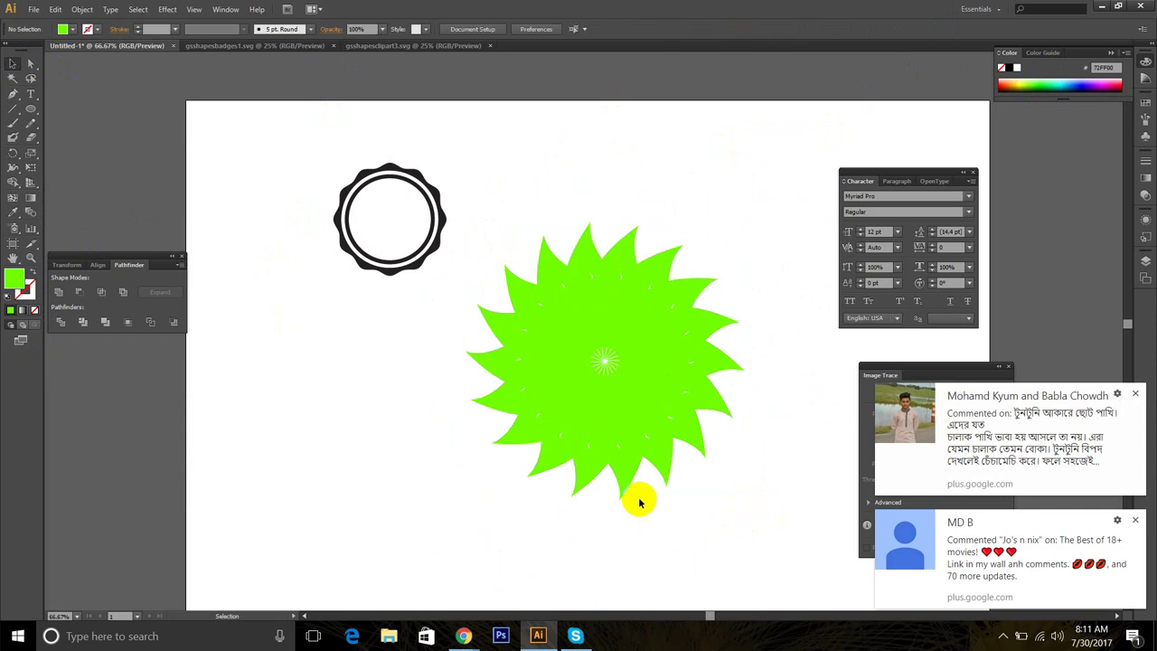
pyautogui.moveTo(729, 564); pyautogui.dragTo(550, 452)
pyautogui.click(380, 29)
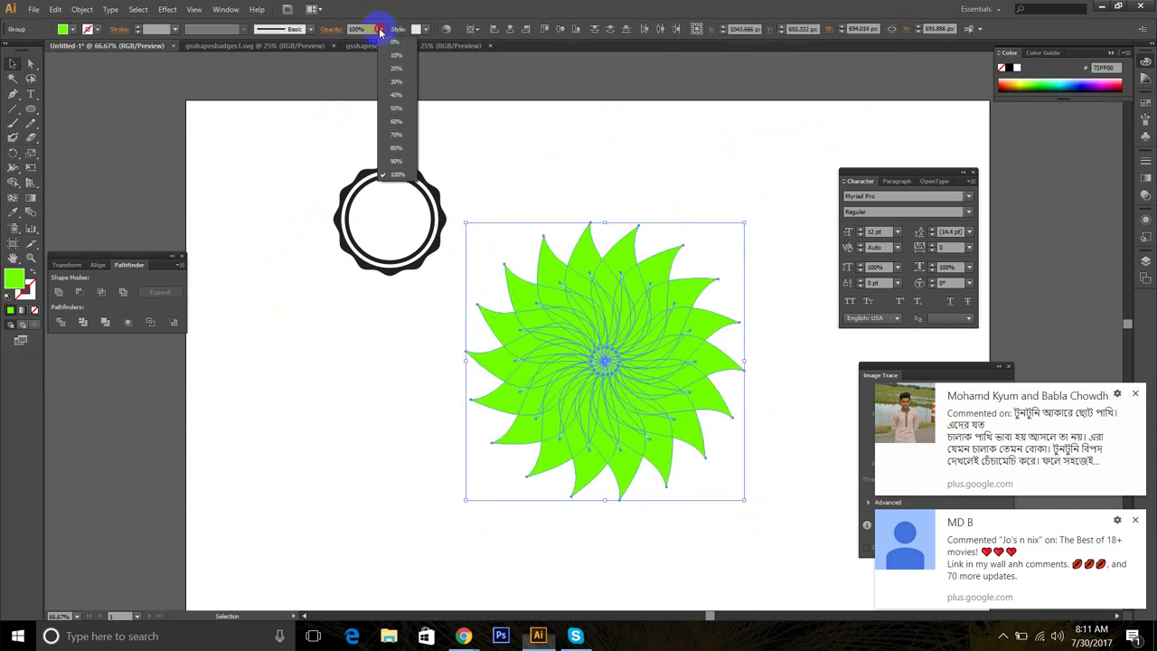
pyautogui.click(393, 94)
pyautogui.click(620, 145)
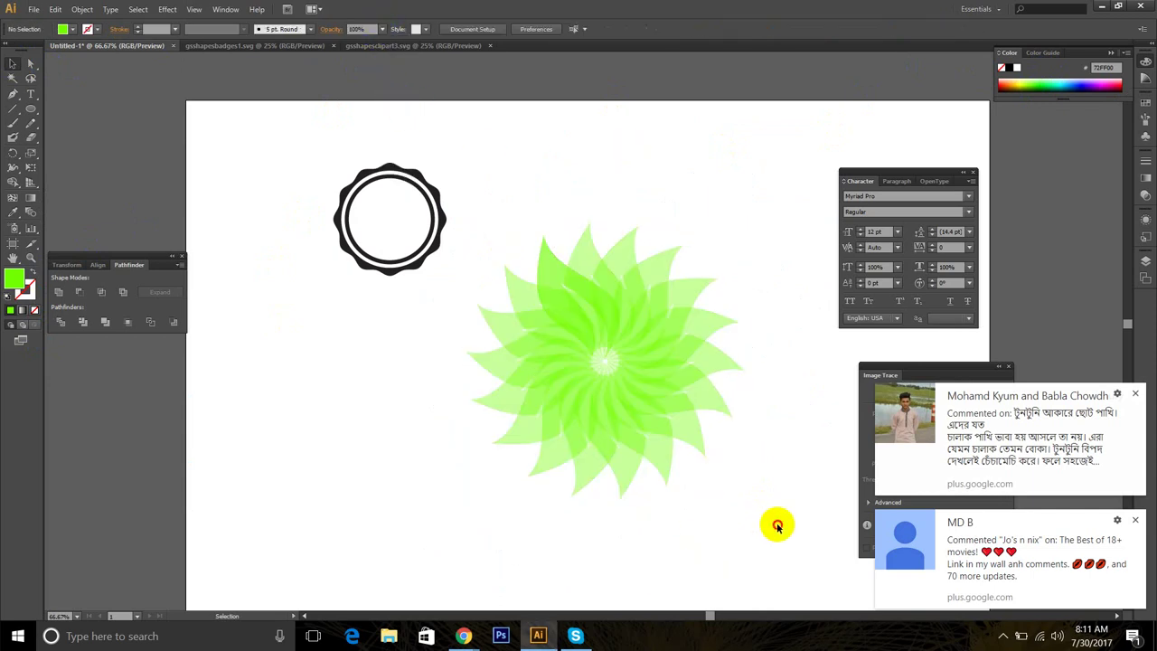
# Step: Move the whole translucent pinwheel up by about 187 px so it sits beside the badge near the artboard's top
pyautogui.scroll(-1, 762, 526)
pyautogui.moveTo(770, 522); pyautogui.dragTo(513, 187)
pyautogui.moveTo(606, 309); pyautogui.dragTo(611, 234)
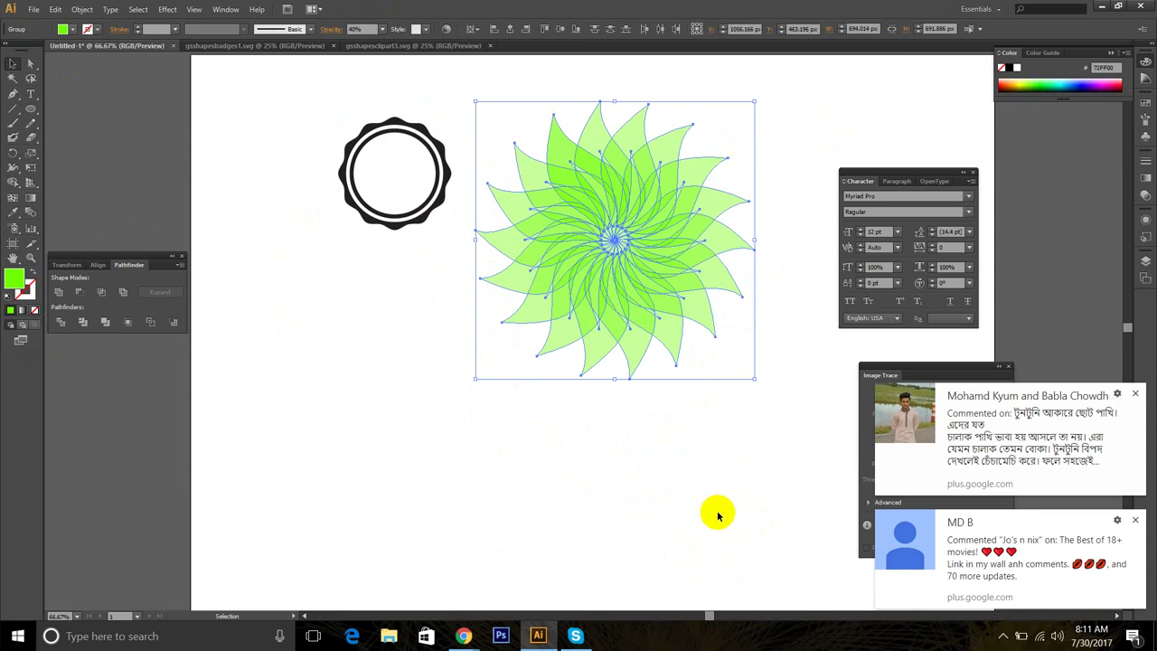
pyautogui.click(717, 513)
pyautogui.moveTo(692, 497); pyautogui.dragTo(660, 519)
pyautogui.scroll(2, 633, 299)
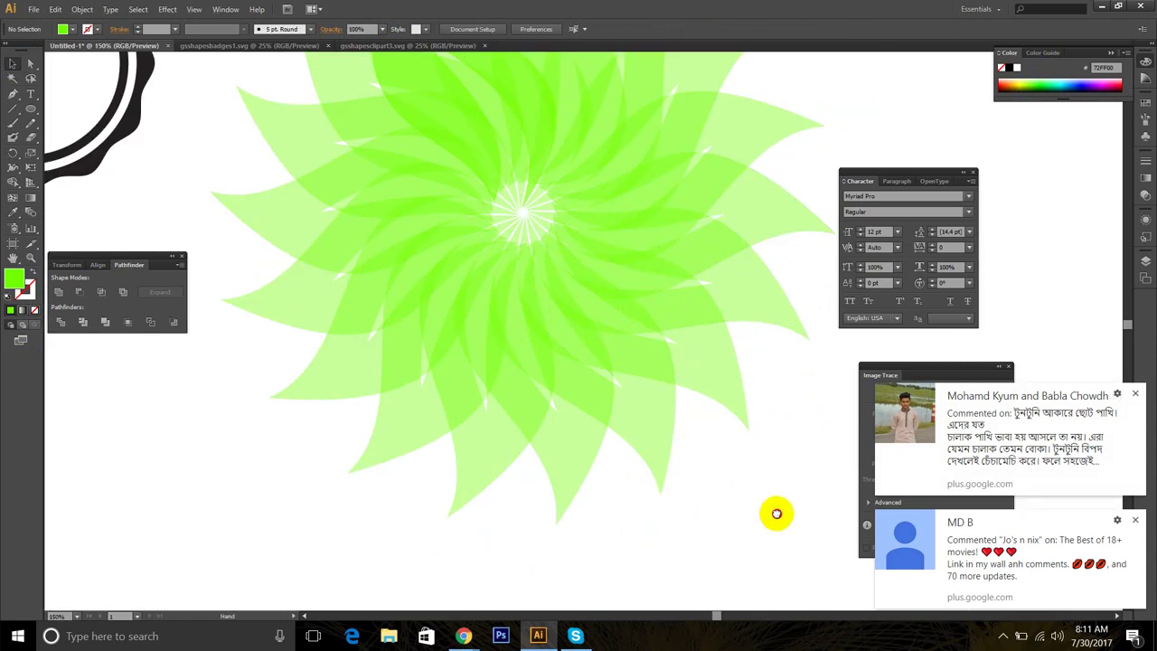
pyautogui.moveTo(774, 515); pyautogui.dragTo(776, 579)
pyautogui.scroll(-2, 623, 515)
pyautogui.moveTo(679, 563); pyautogui.dragTo(678, 431)
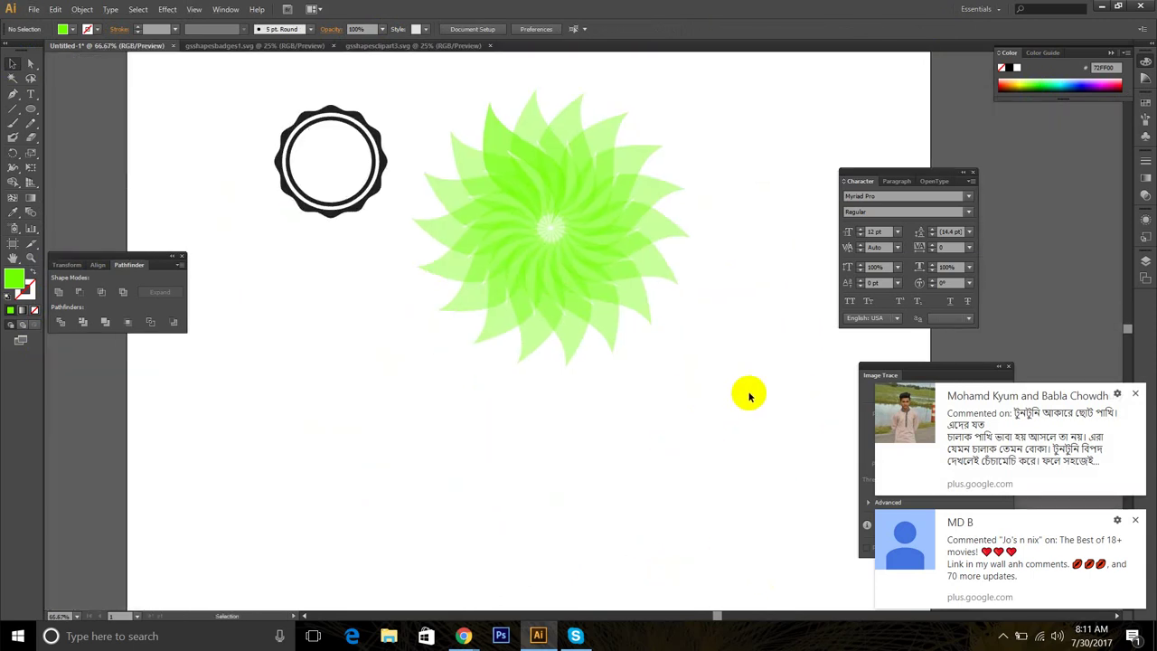
# Step: Switch to the GraphicSprings page in Chrome and look through the remaining clipart shapes
pyautogui.moveTo(463, 632)
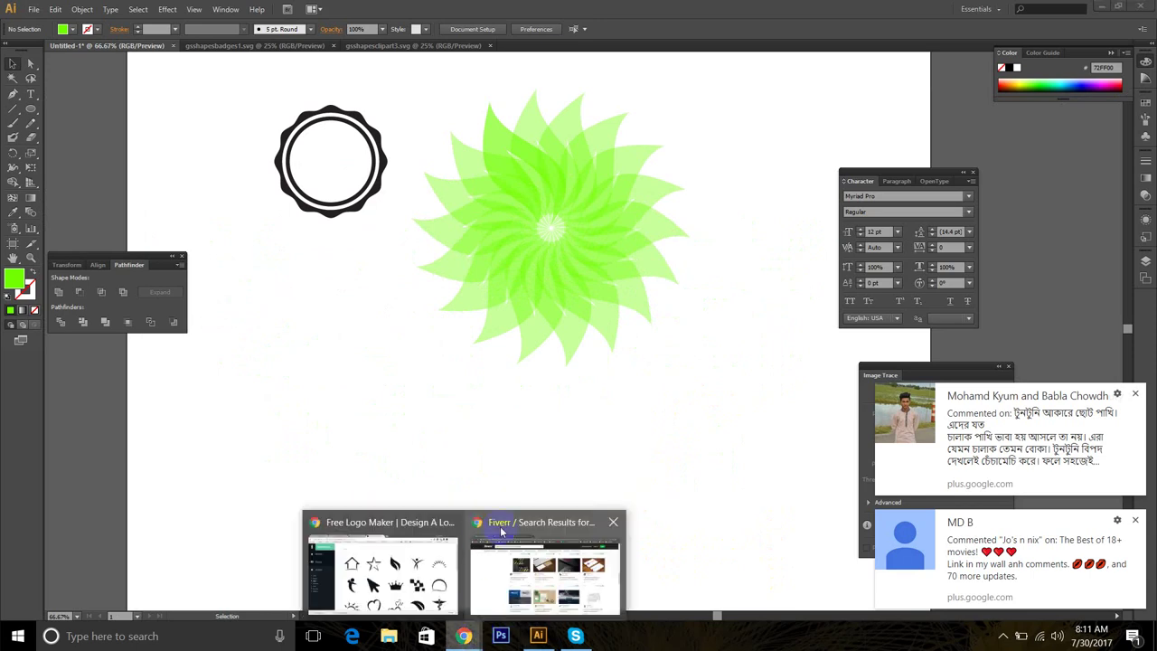
pyautogui.click(413, 573)
pyautogui.scroll(-3, 434, 469)
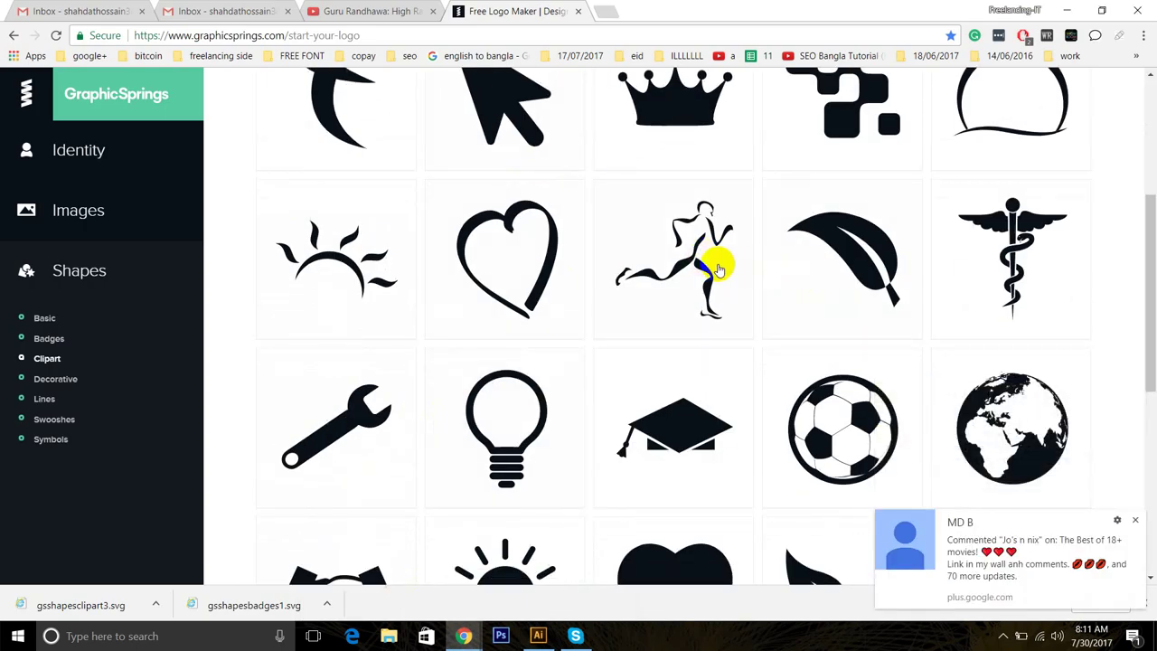
pyautogui.scroll(-2, 688, 235)
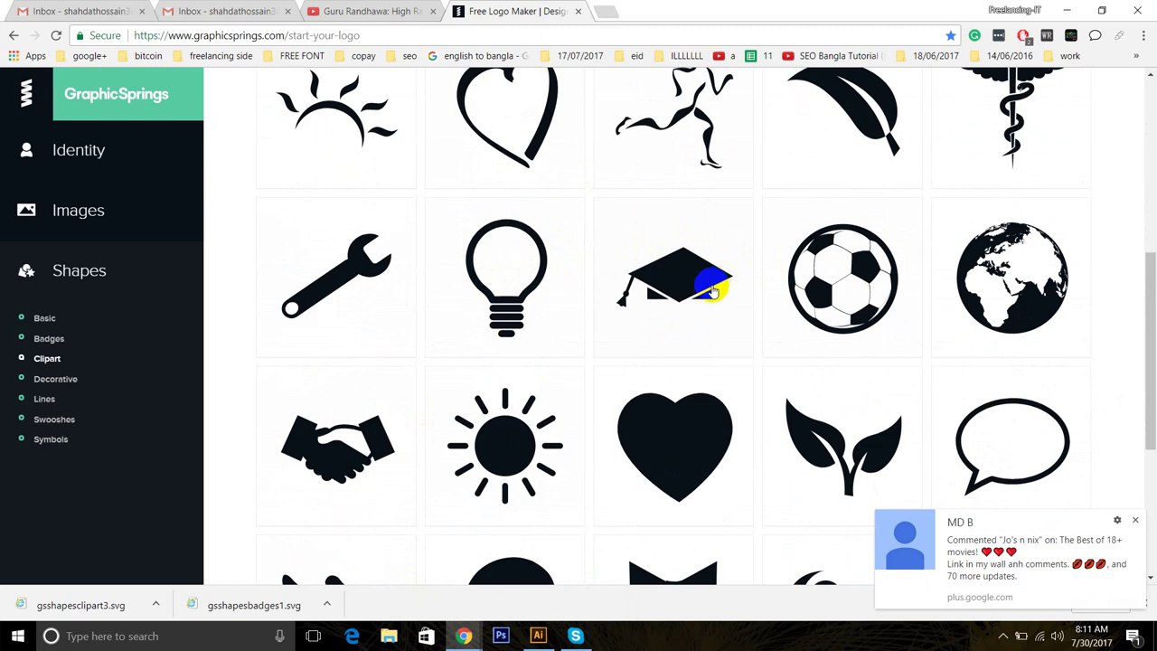
pyautogui.scroll(-1, 712, 290)
pyautogui.scroll(-3, 756, 245)
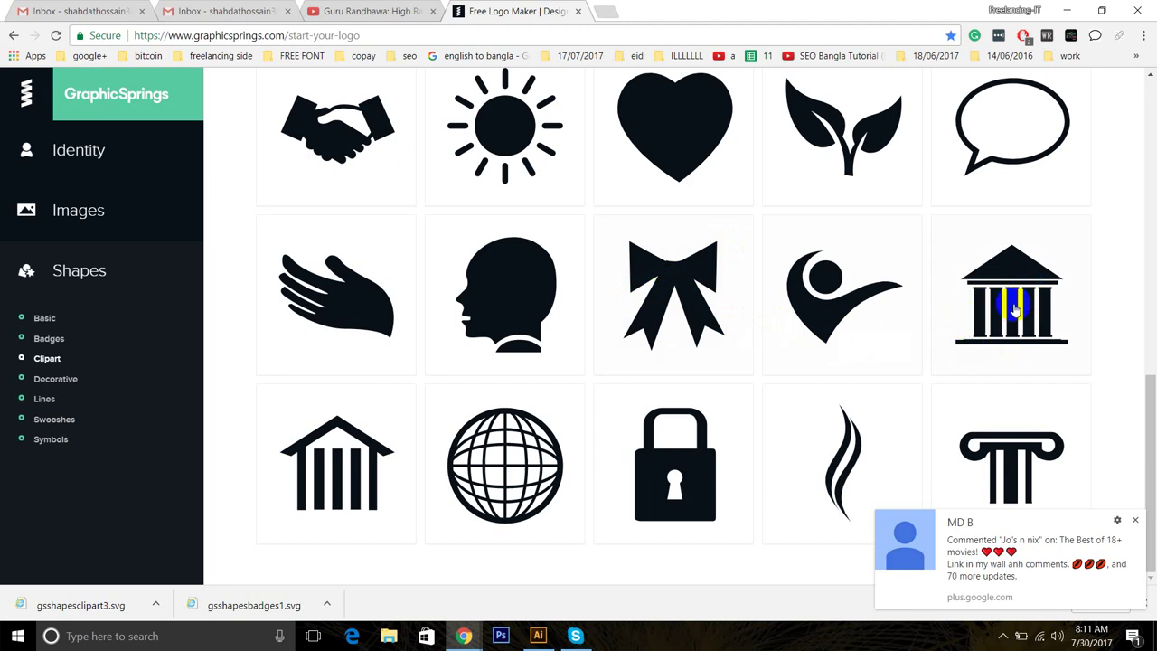
pyautogui.click(1135, 520)
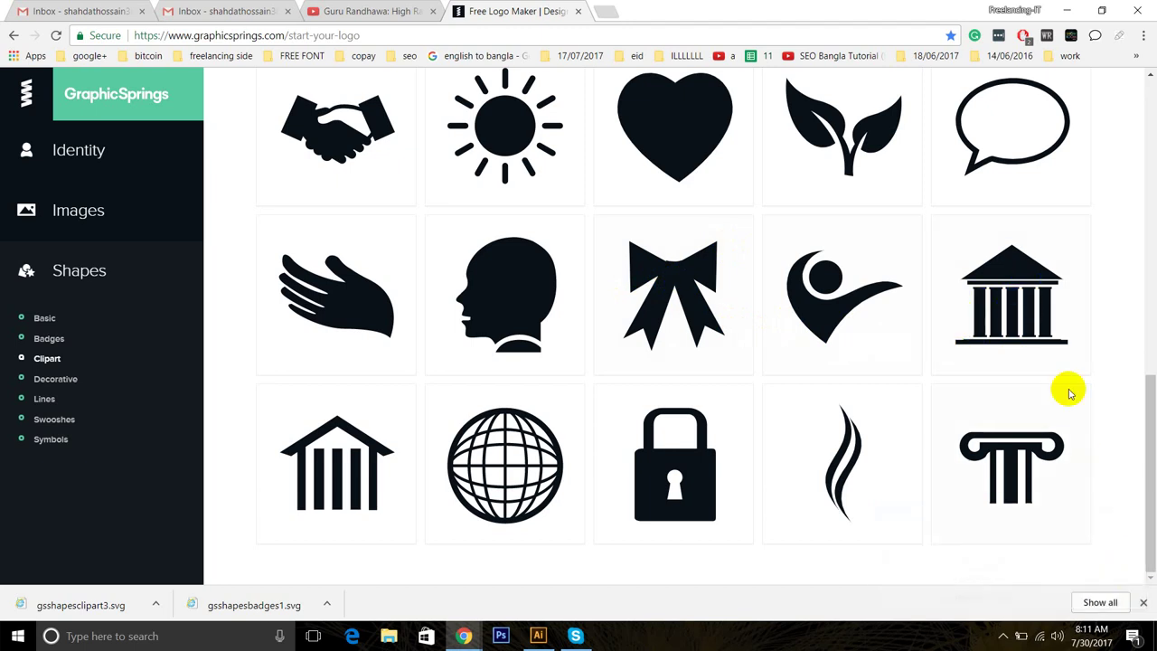
pyautogui.click(1052, 438)
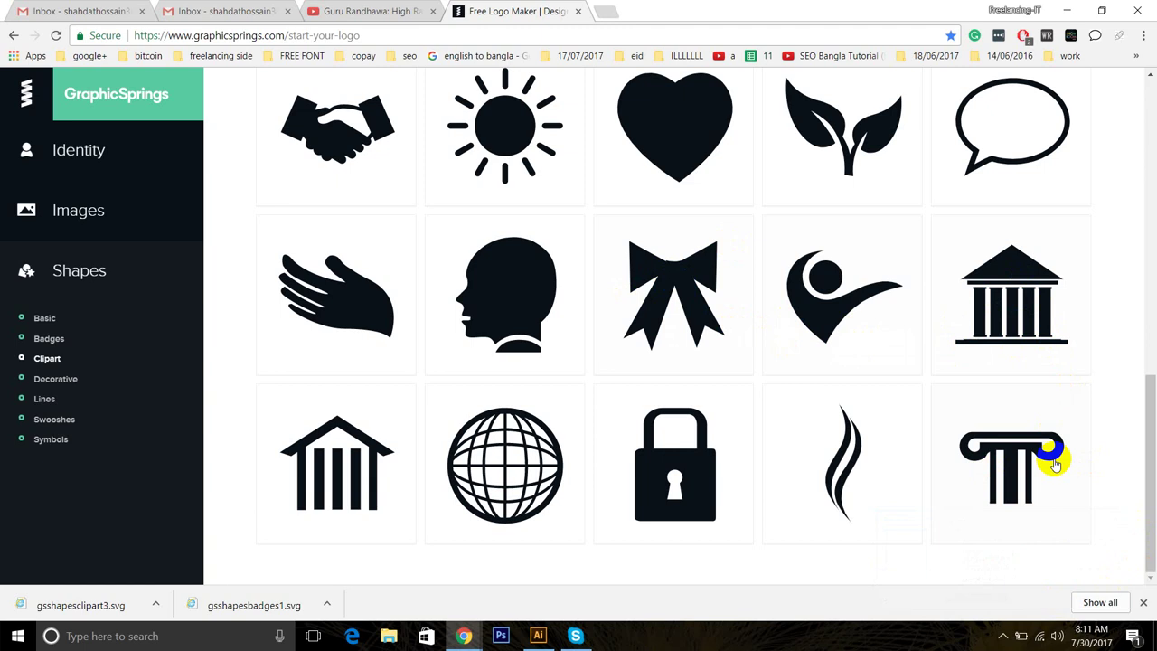
pyautogui.click(1043, 357)
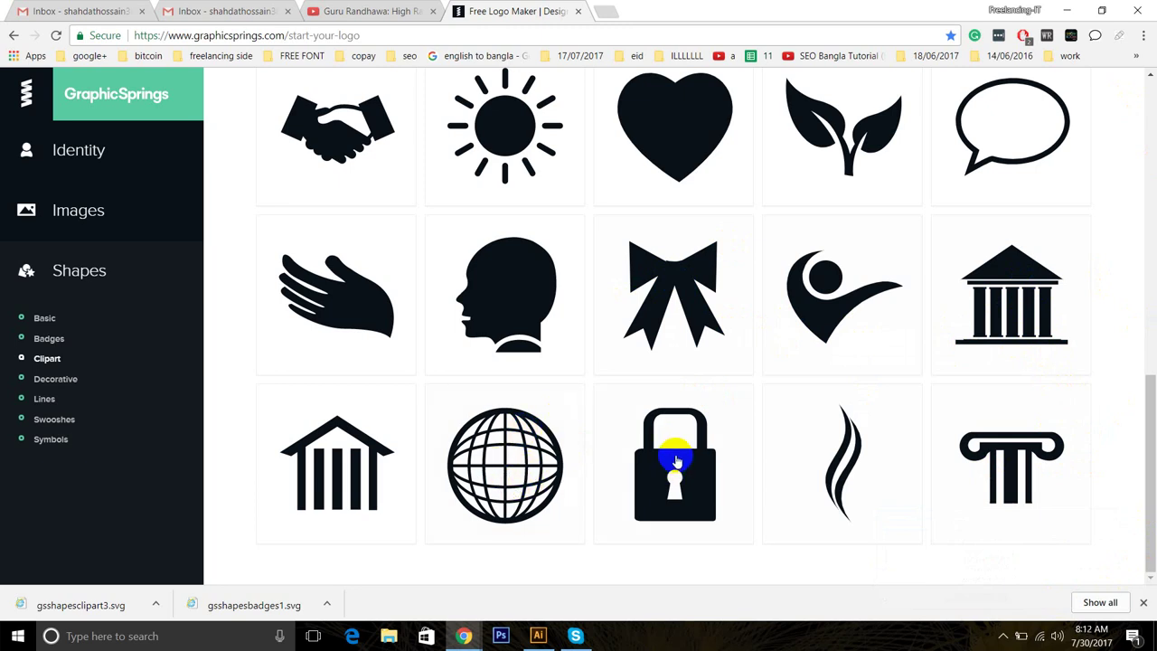
# Step: Save the floral swirl branch from the Decorative shapes to the Desktop as the SVG file gsshapesdecorative10
pyautogui.click(47, 384)
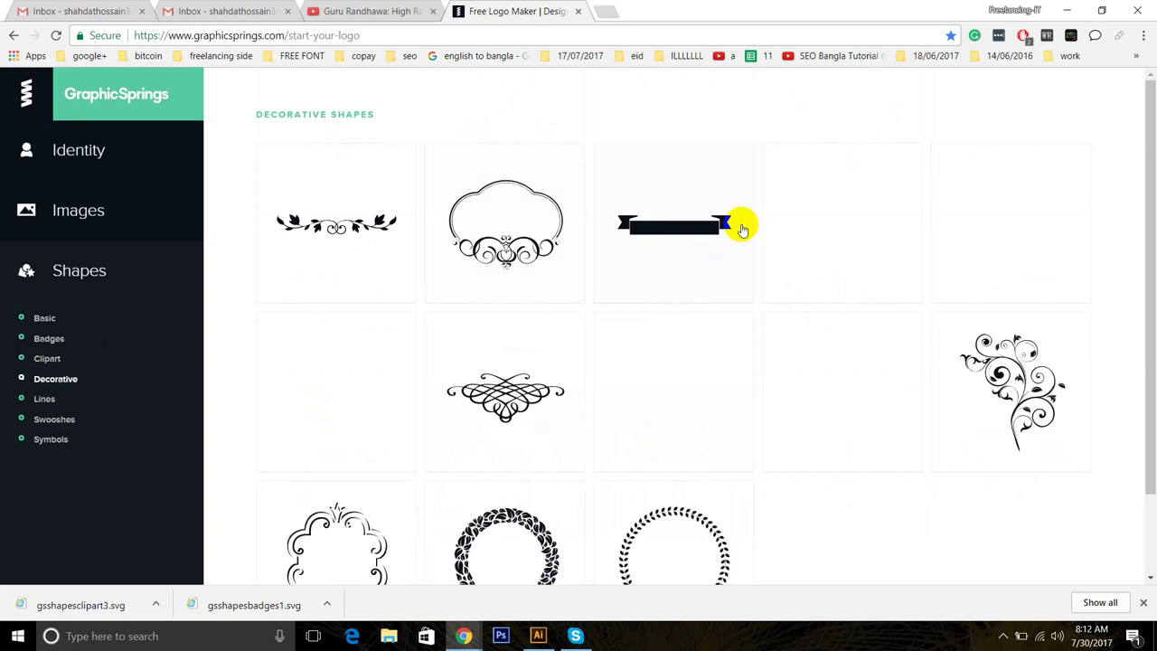
pyautogui.scroll(-2, 741, 227)
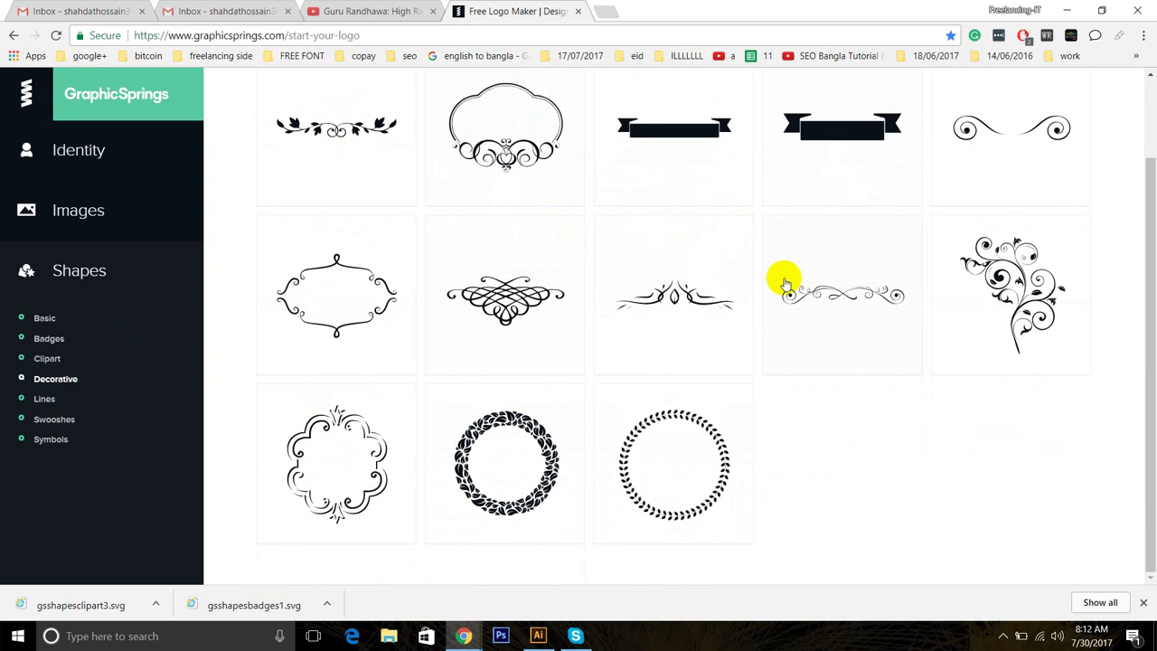
pyautogui.scroll(2, 1012, 280)
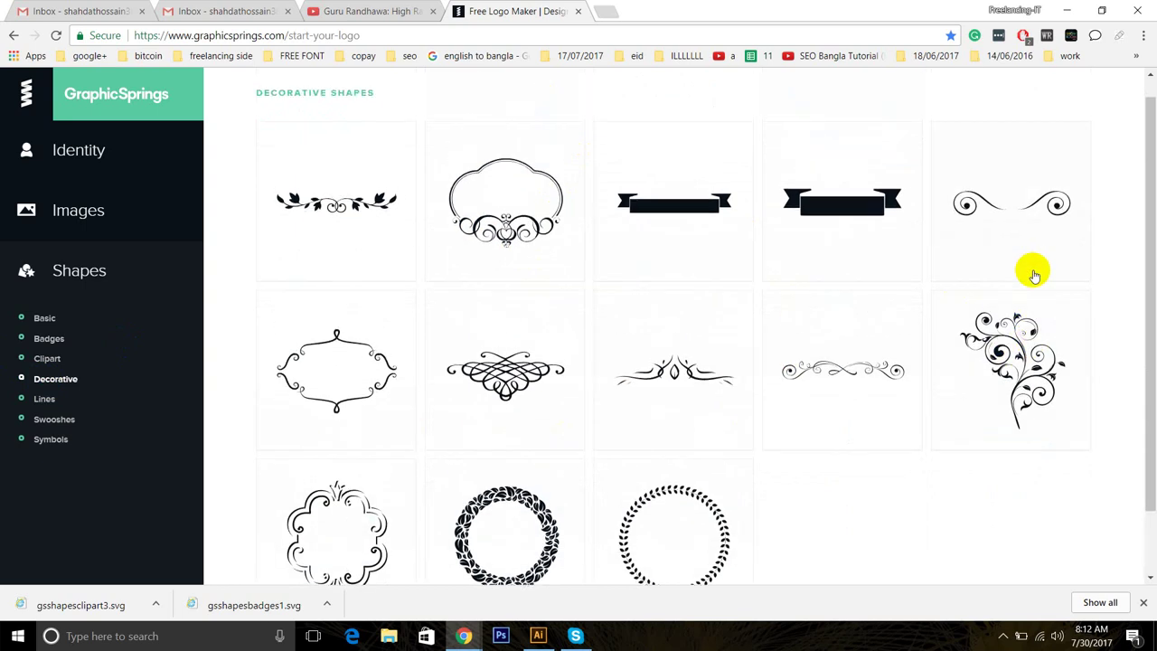
pyautogui.rightClick(1030, 390)
pyautogui.click(1000, 420)
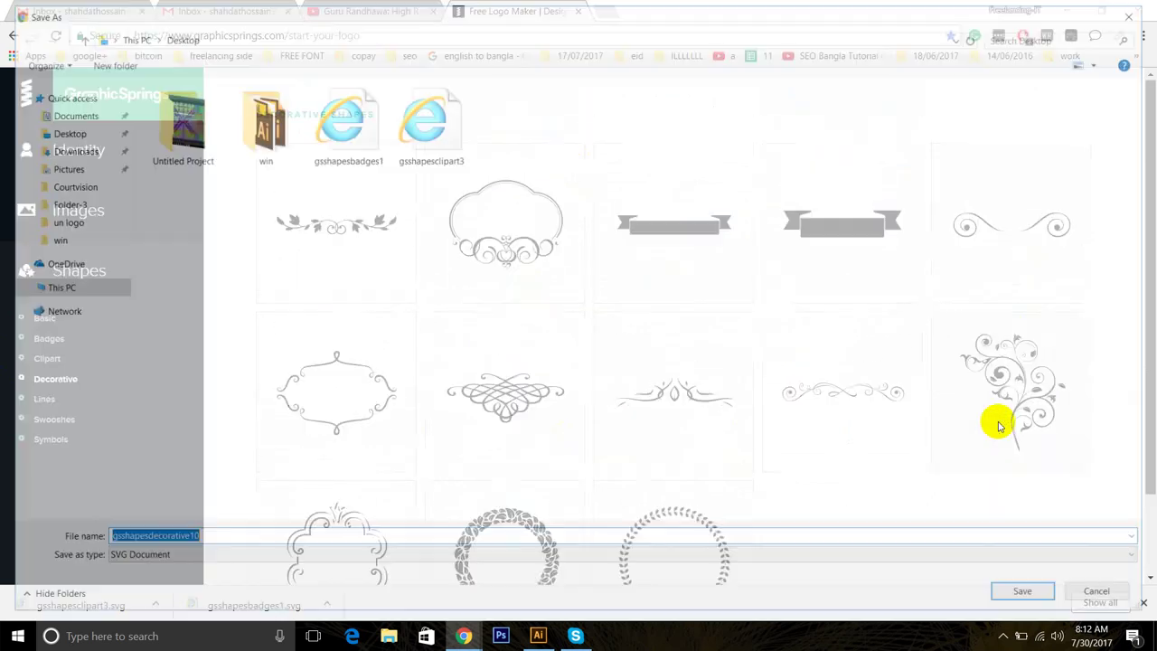
pyautogui.press('Return')
# Step: Open the downloaded gsshapesdecorative10.svg in Illustrator and copy its swirl branch into Untitled-1
pyautogui.click(56, 607)
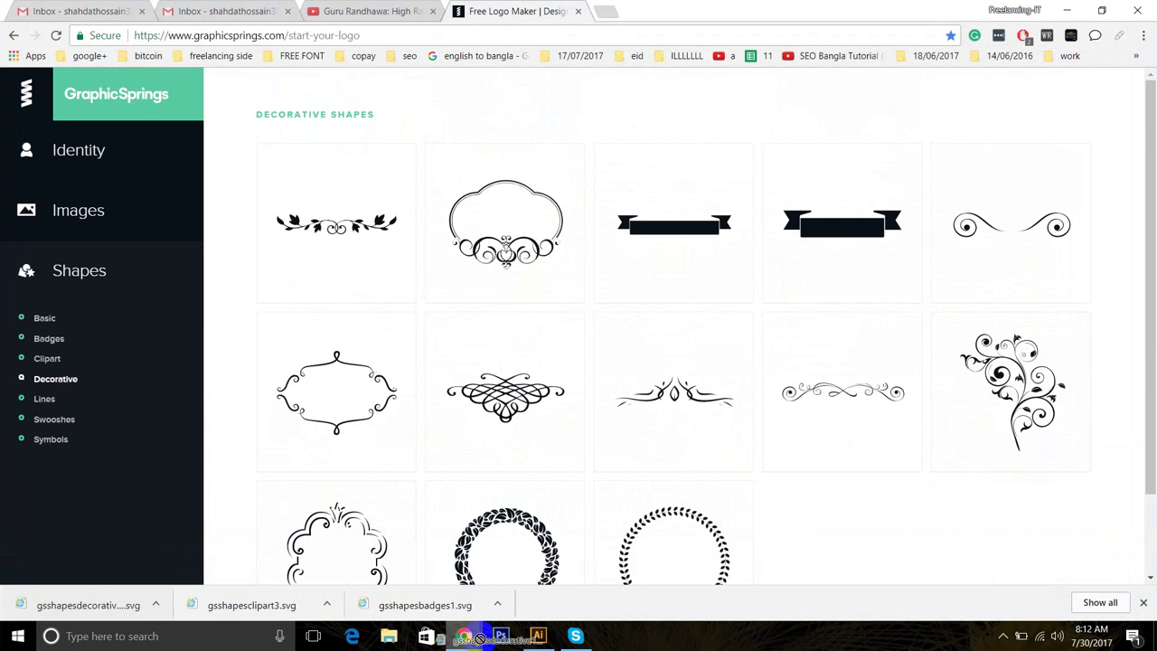
pyautogui.scroll(-1, 659, 406)
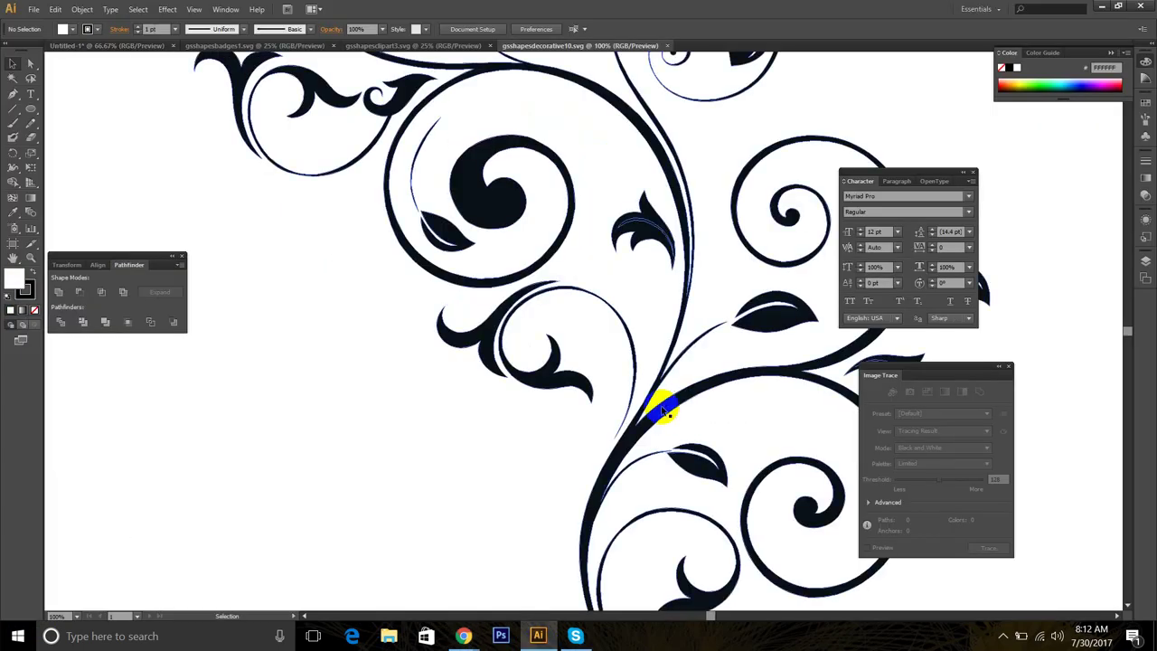
pyautogui.click(659, 406)
pyautogui.scroll(-1, 659, 411)
pyautogui.scroll(-1, 658, 423)
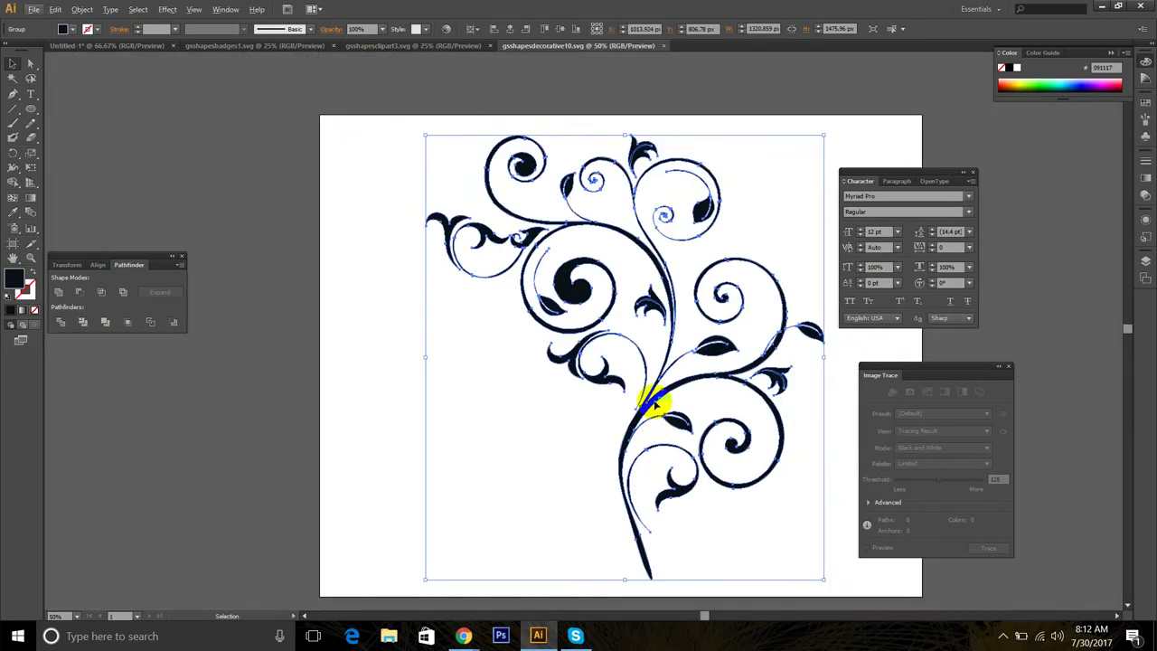
pyautogui.moveTo(655, 407); pyautogui.dragTo(632, 490)
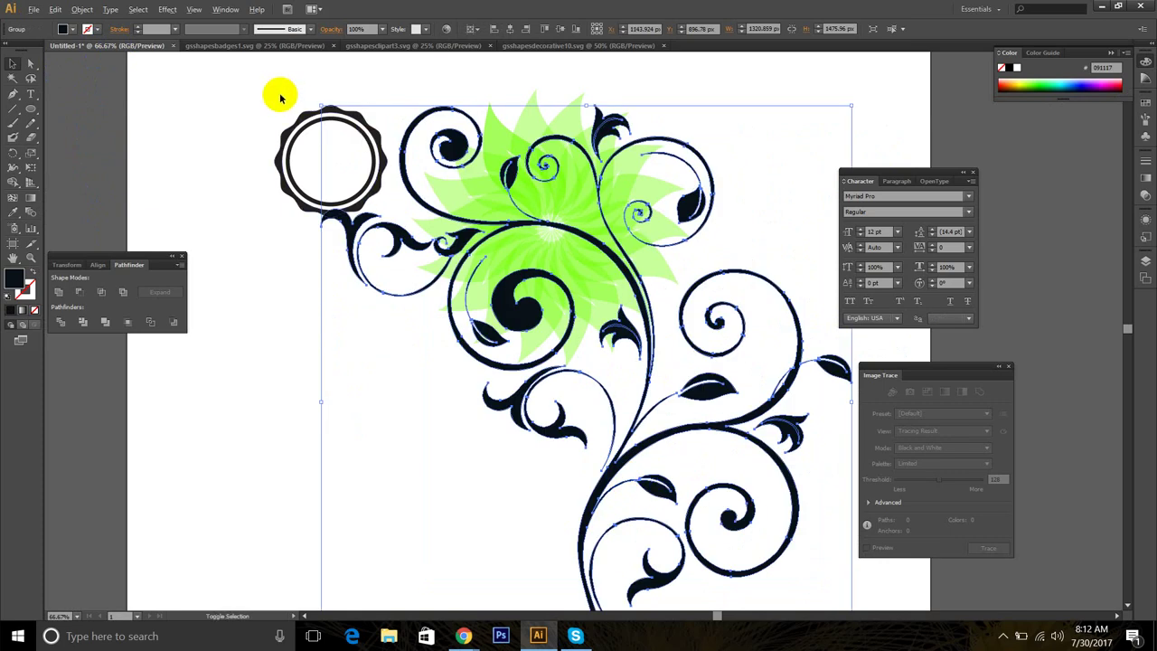
# Step: Scale the swirl branch to about 392 × 438 px and place it in the lower left of the artboard
pyautogui.moveTo(318, 104); pyautogui.dragTo(525, 333)
pyautogui.moveTo(600, 383); pyautogui.dragTo(425, 354)
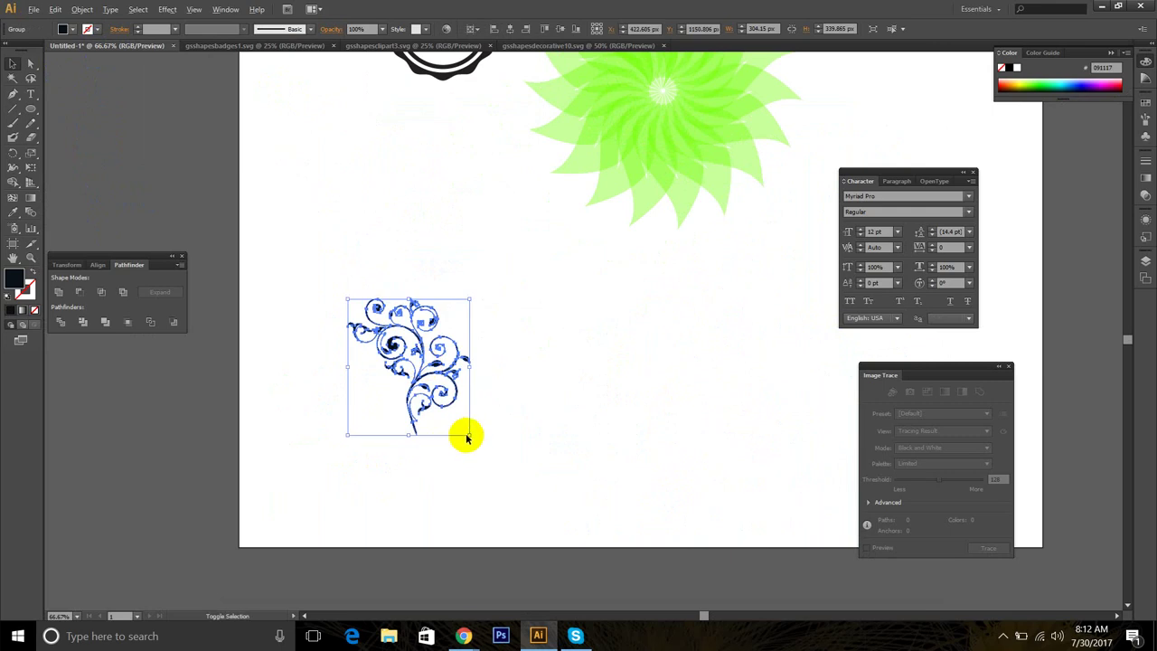
pyautogui.moveTo(469, 435); pyautogui.dragTo(546, 473)
pyautogui.click(645, 444)
pyautogui.moveTo(542, 512); pyautogui.dragTo(400, 317)
pyautogui.scroll(2, 489, 363)
pyautogui.scroll(1, 488, 363)
pyautogui.scroll(-3, 435, 395)
pyautogui.moveTo(614, 498); pyautogui.dragTo(568, 428)
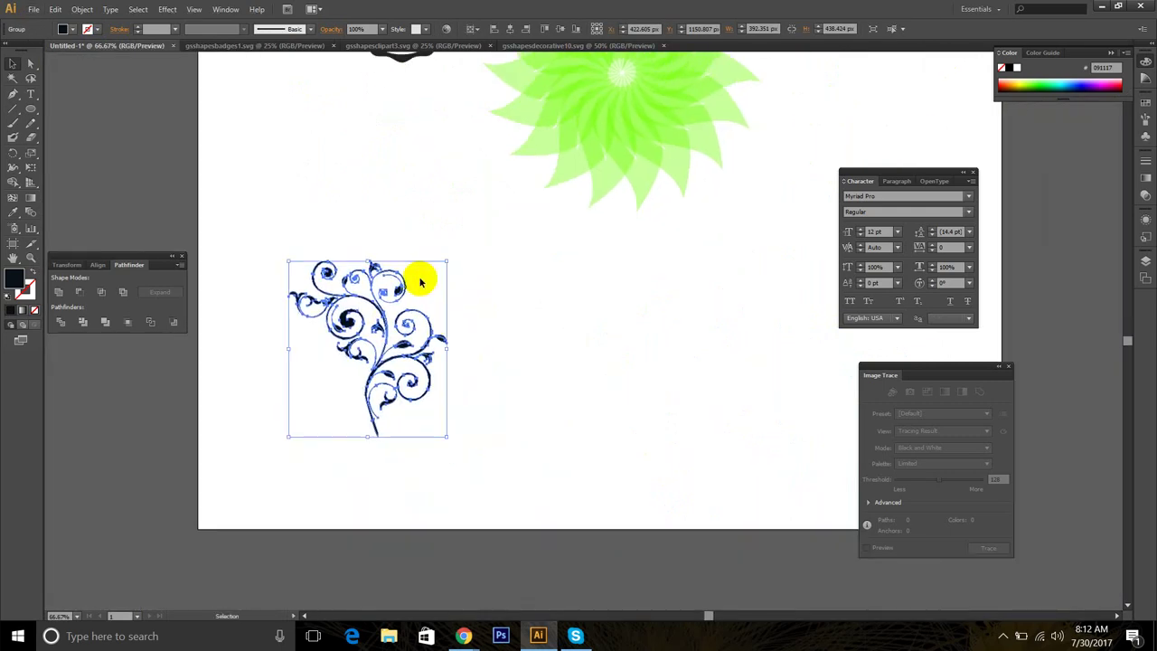
# Step: Rotate the swirl branch 90 degrees clockwise and move it to the area below the pinwheel
pyautogui.moveTo(450, 259); pyautogui.dragTo(503, 446)
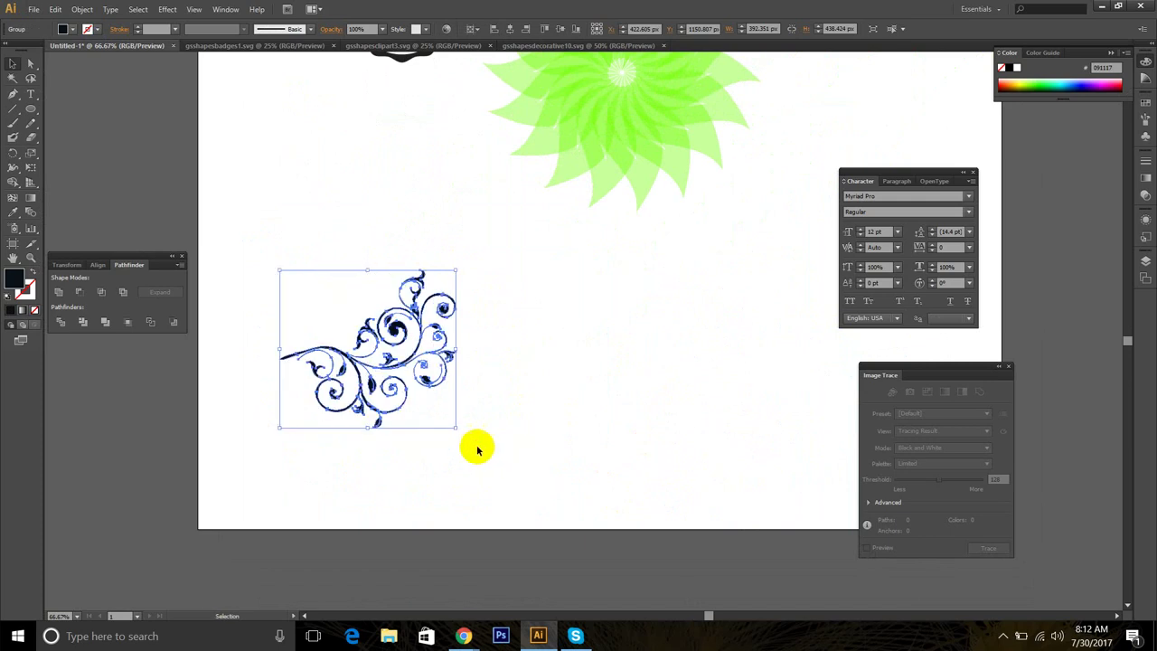
pyautogui.moveTo(387, 361); pyautogui.dragTo(668, 377)
# Step: Create a copy of the swirl reflected across the horizontal axis and move it to the left of the original
pyautogui.rightClick(641, 323)
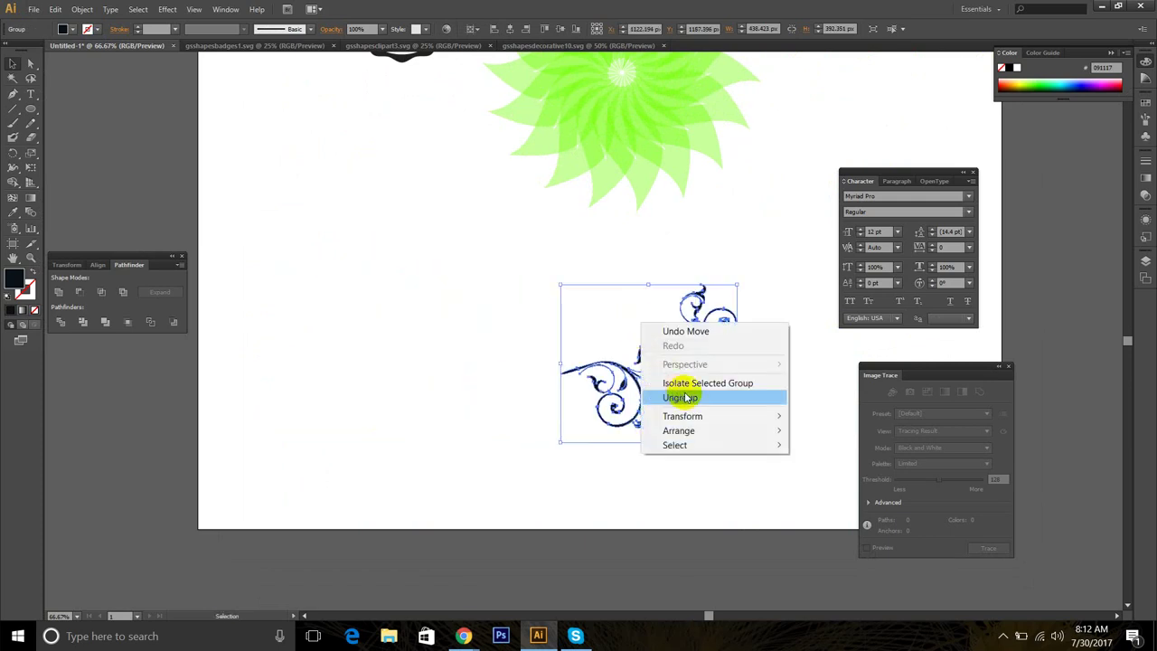
pyautogui.moveTo(723, 414)
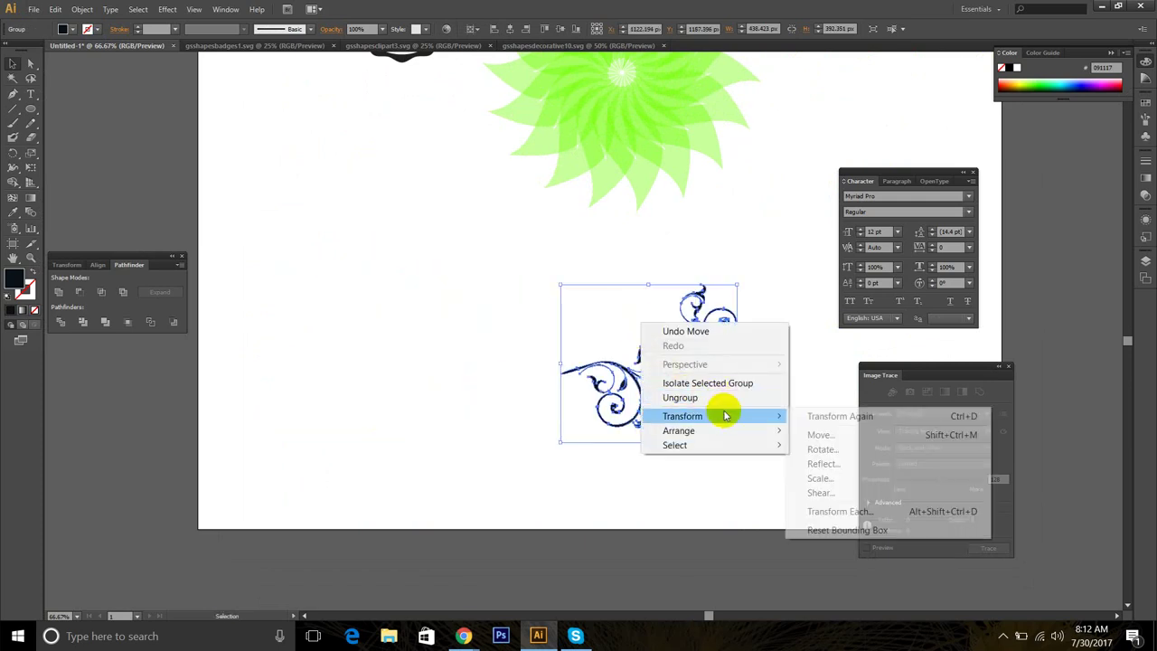
pyautogui.click(823, 463)
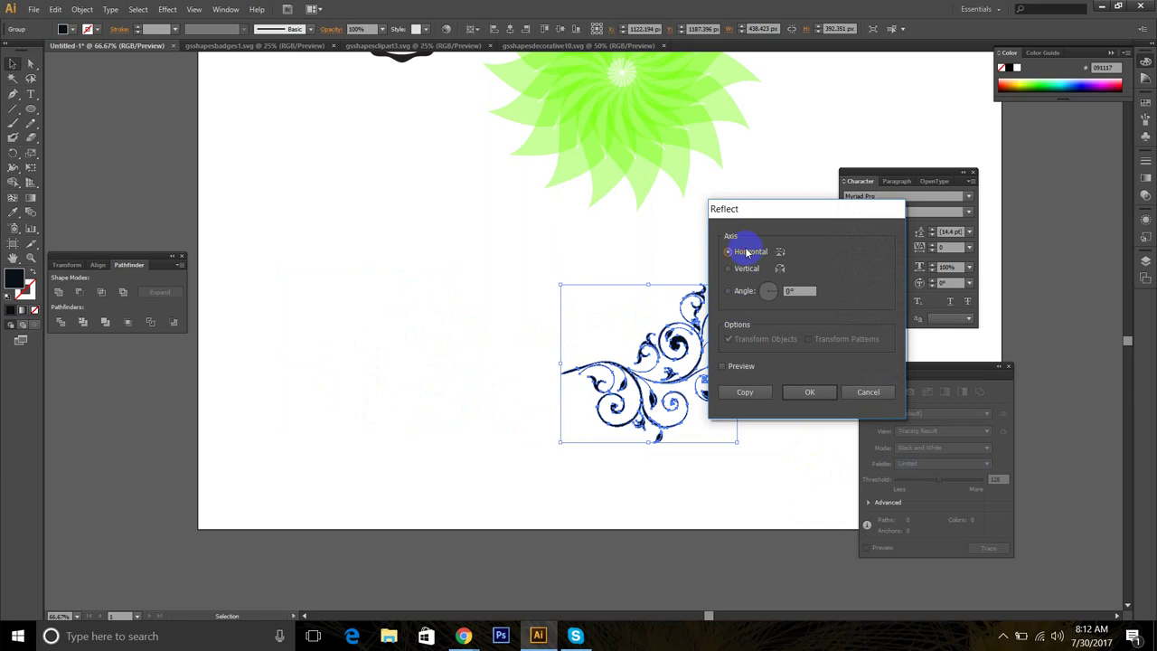
pyautogui.click(738, 366)
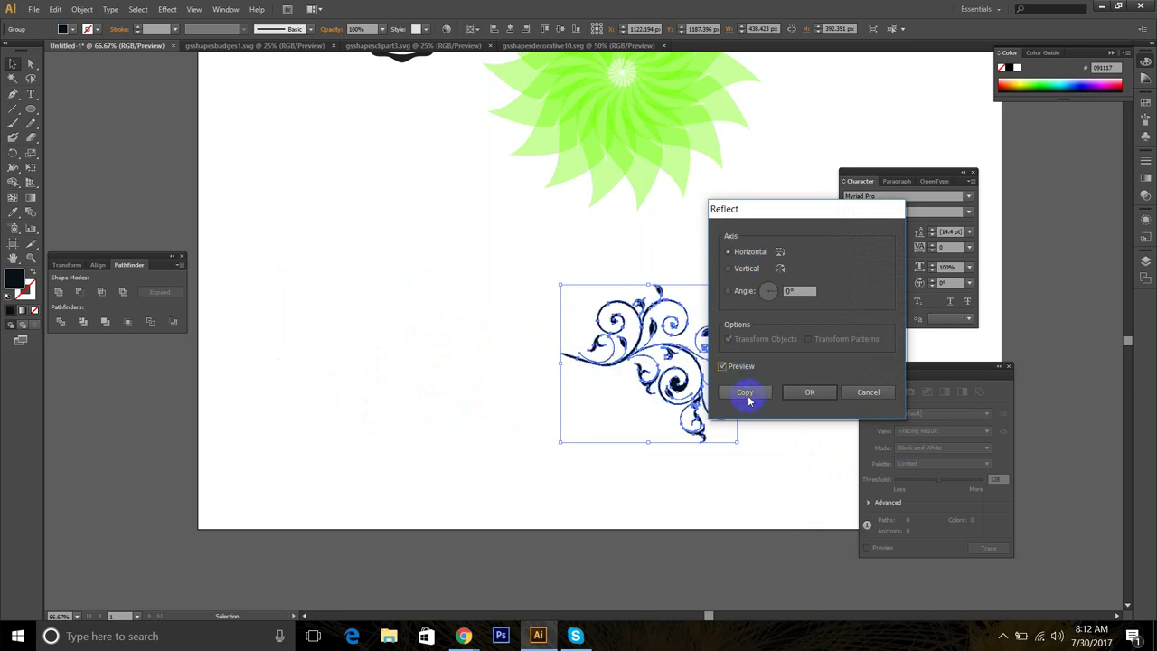
pyautogui.click(741, 395)
pyautogui.moveTo(635, 338); pyautogui.dragTo(440, 352)
# Step: Reflect the left swirl copy across the vertical axis so its stem points toward the original
pyautogui.rightClick(490, 345)
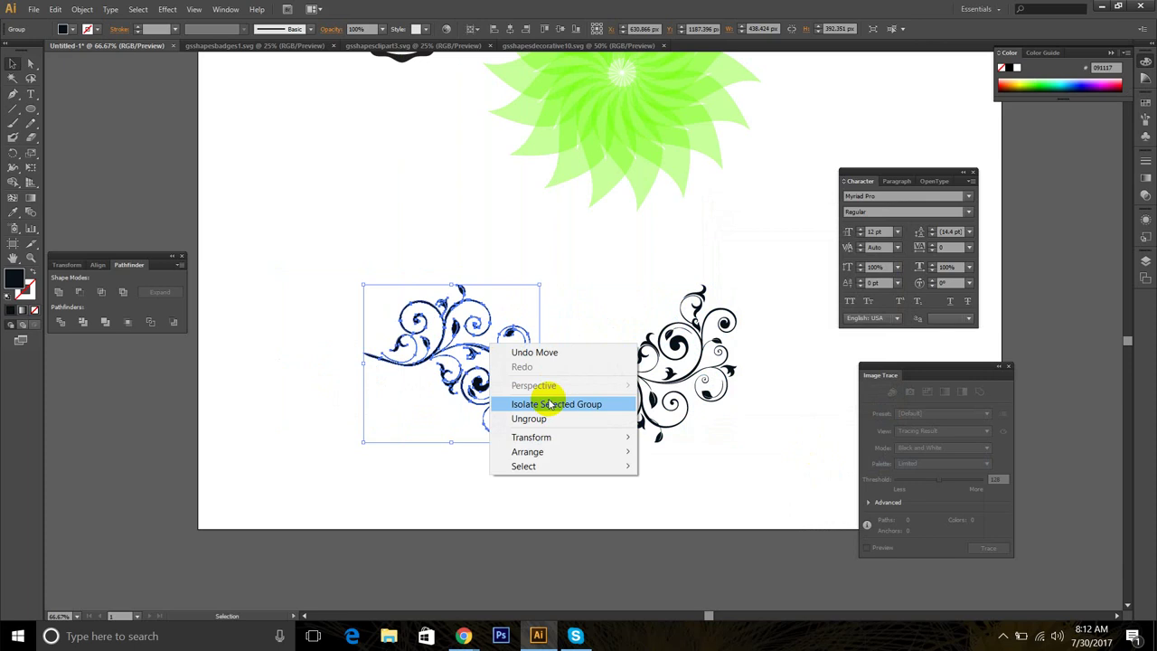
pyautogui.moveTo(600, 437)
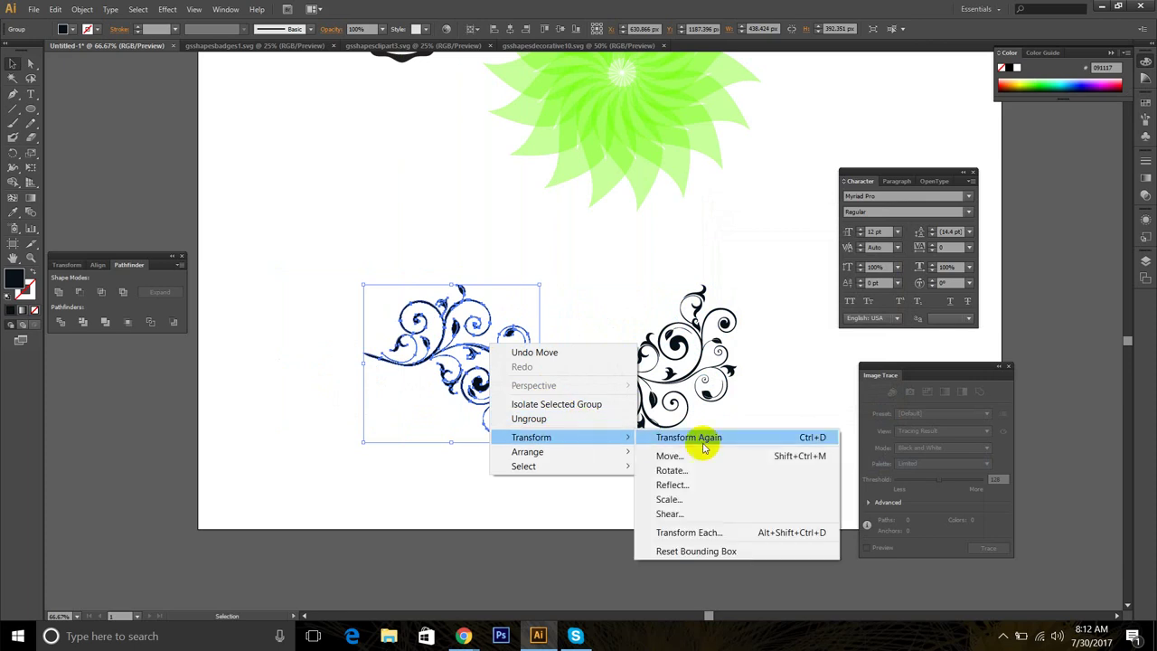
pyautogui.click(679, 483)
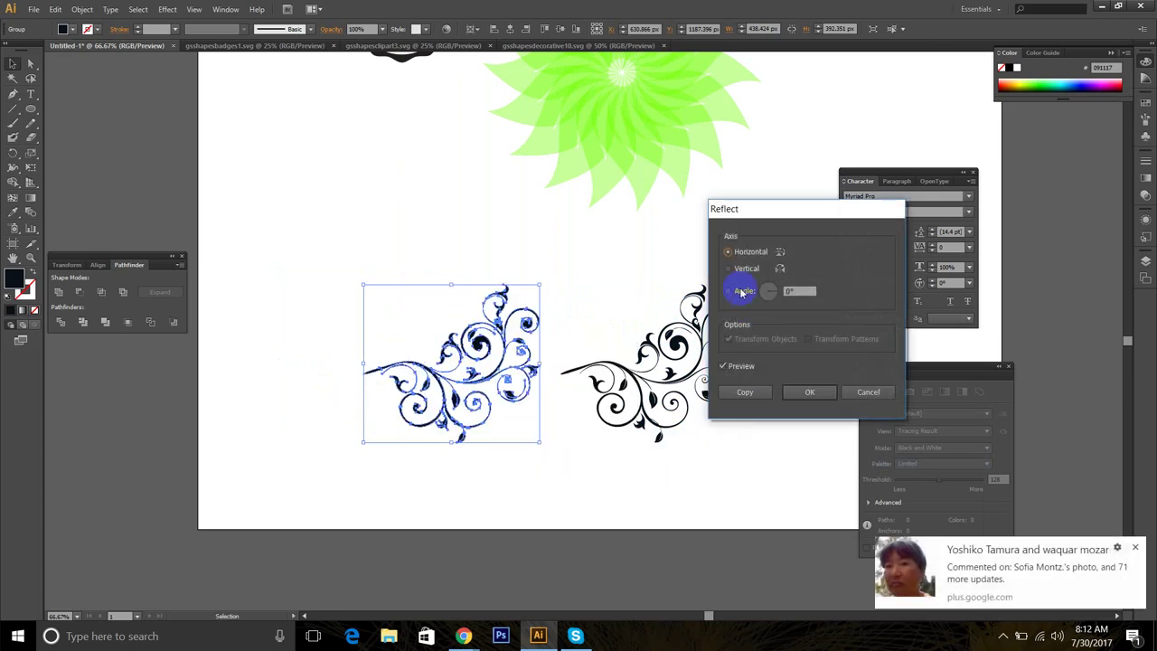
pyautogui.click(729, 269)
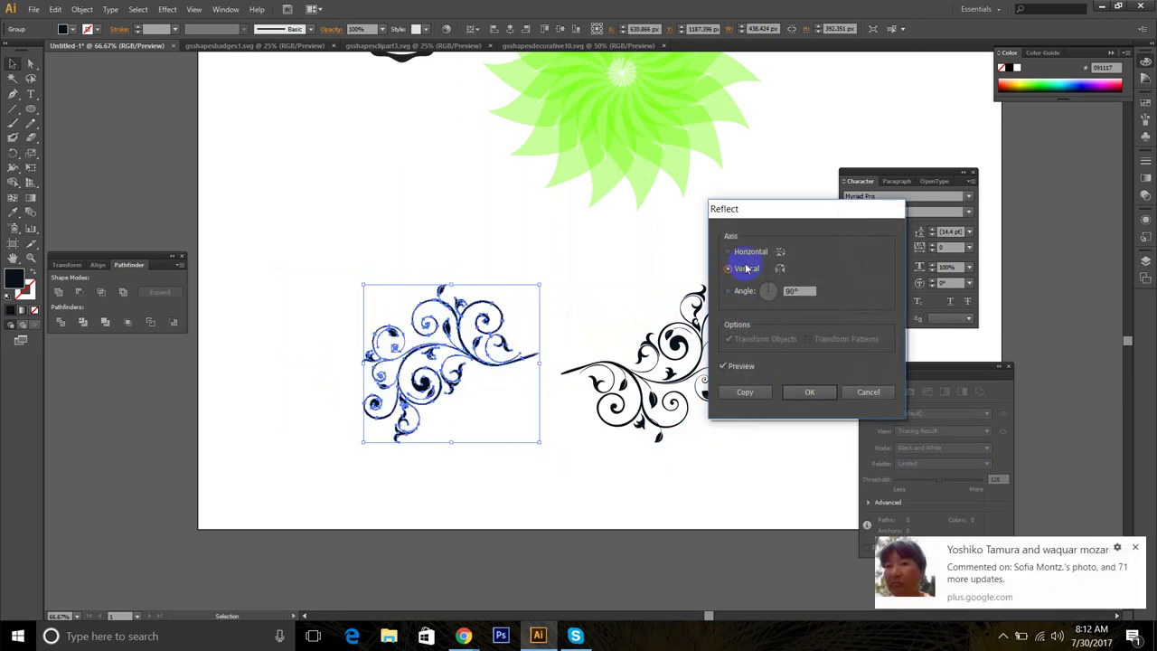
pyautogui.click(742, 252)
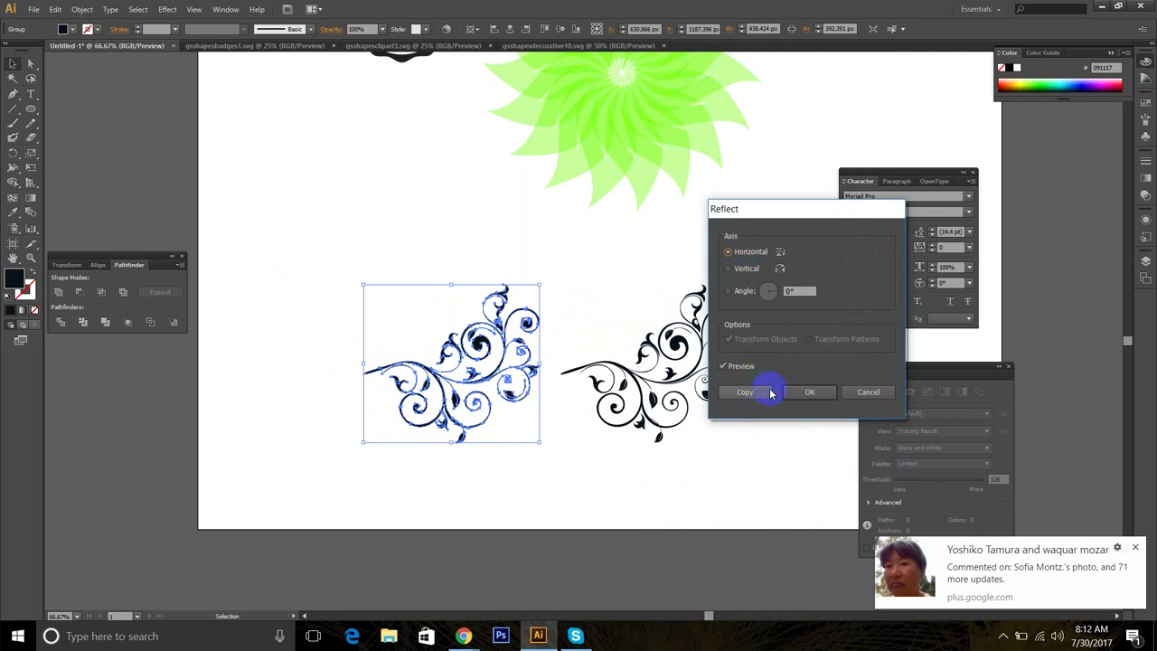
pyautogui.click(735, 269)
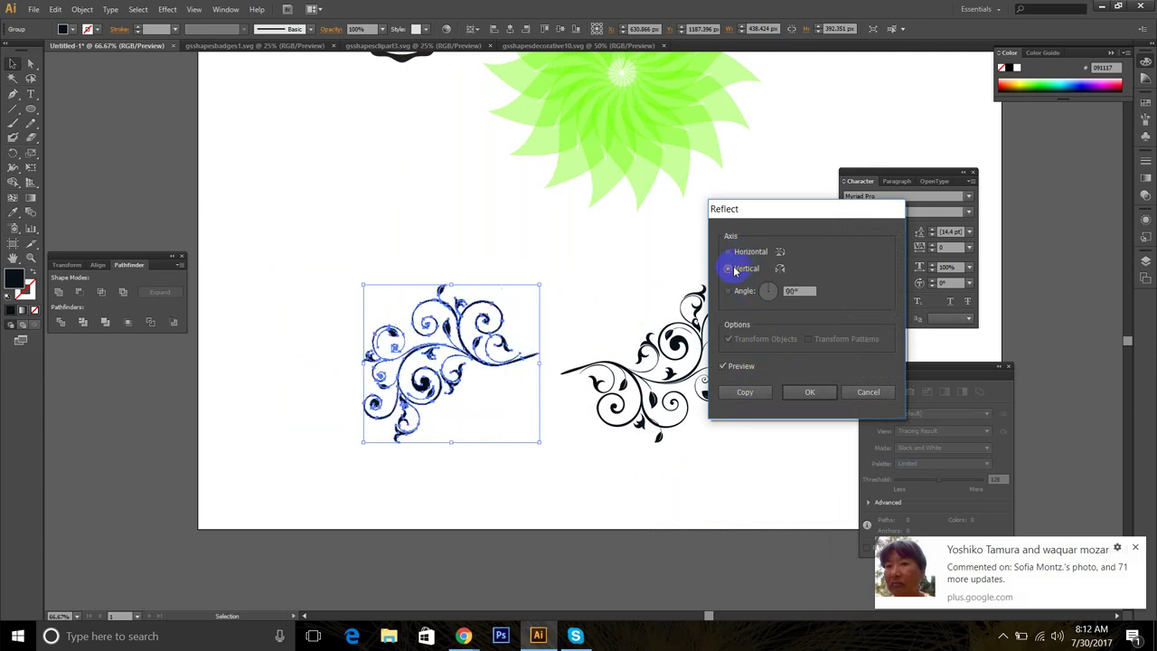
pyautogui.click(804, 394)
# Step: Reflect the left swirl across the horizontal axis so it mirrors the original swirl
pyautogui.rightClick(509, 340)
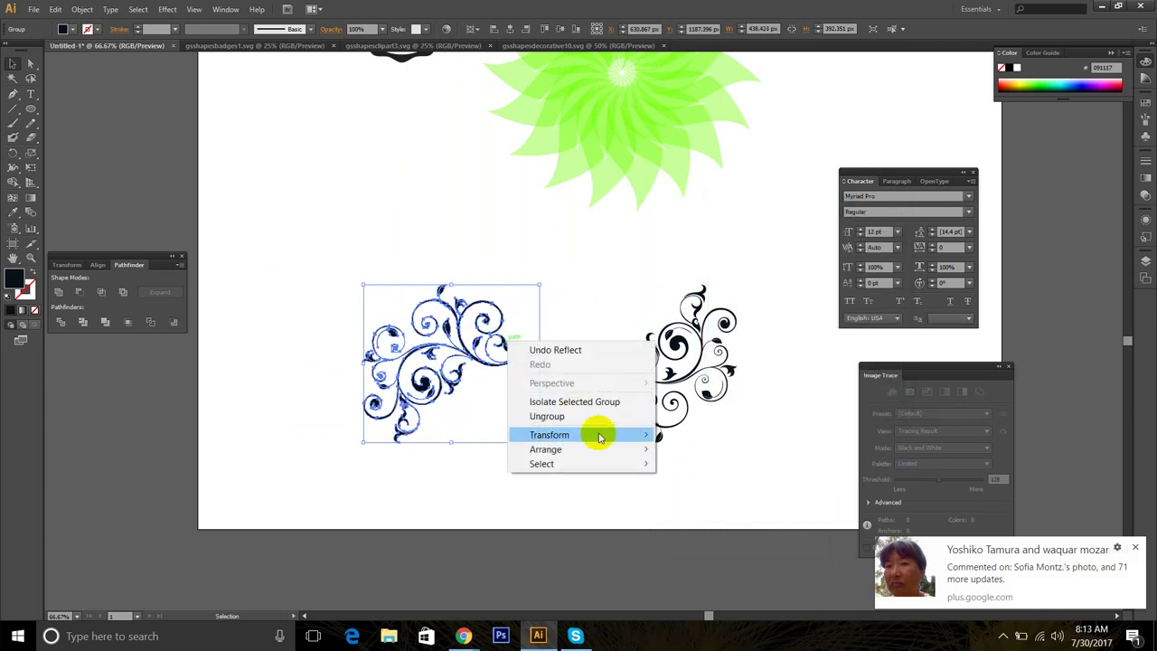
pyautogui.moveTo(600, 436)
pyautogui.click(714, 472)
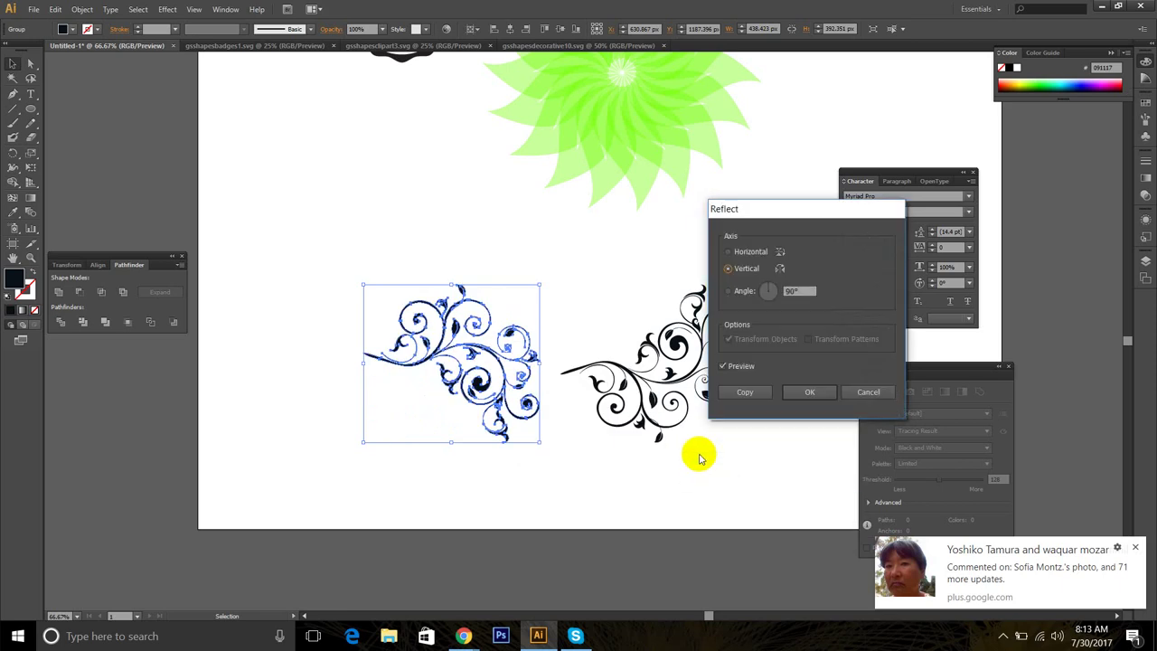
pyautogui.click(739, 253)
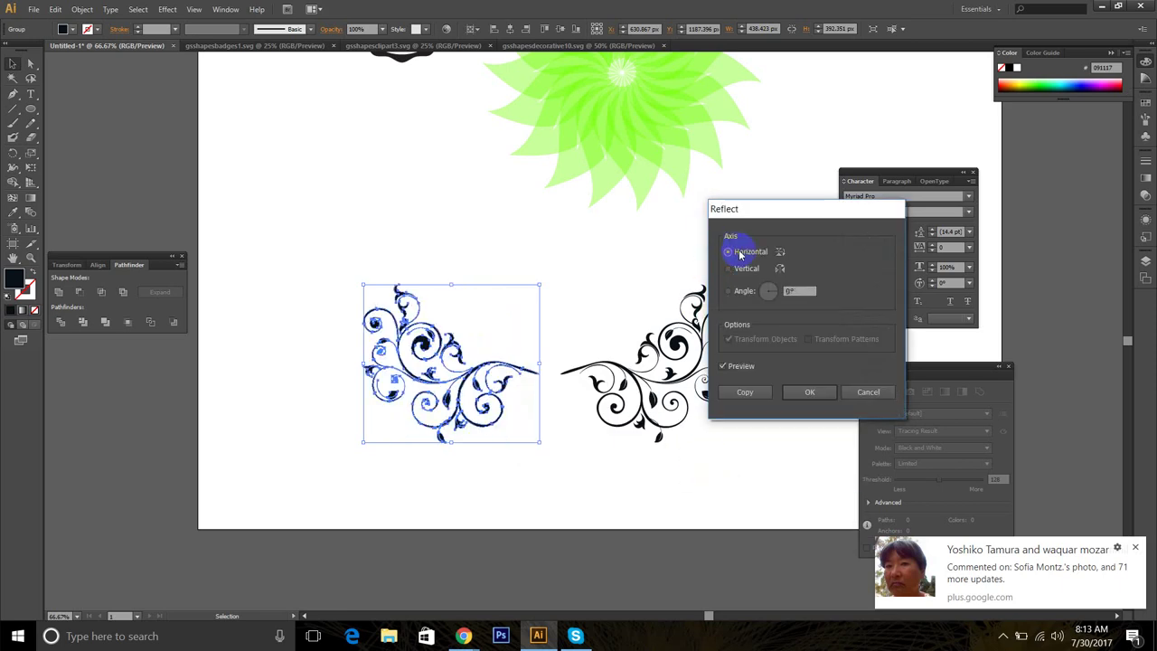
pyautogui.click(811, 391)
# Step: Move the left swirl toward the original until the tips of their stems meet
pyautogui.click(546, 441)
pyautogui.scroll(1, 513, 405)
pyautogui.click(338, 309)
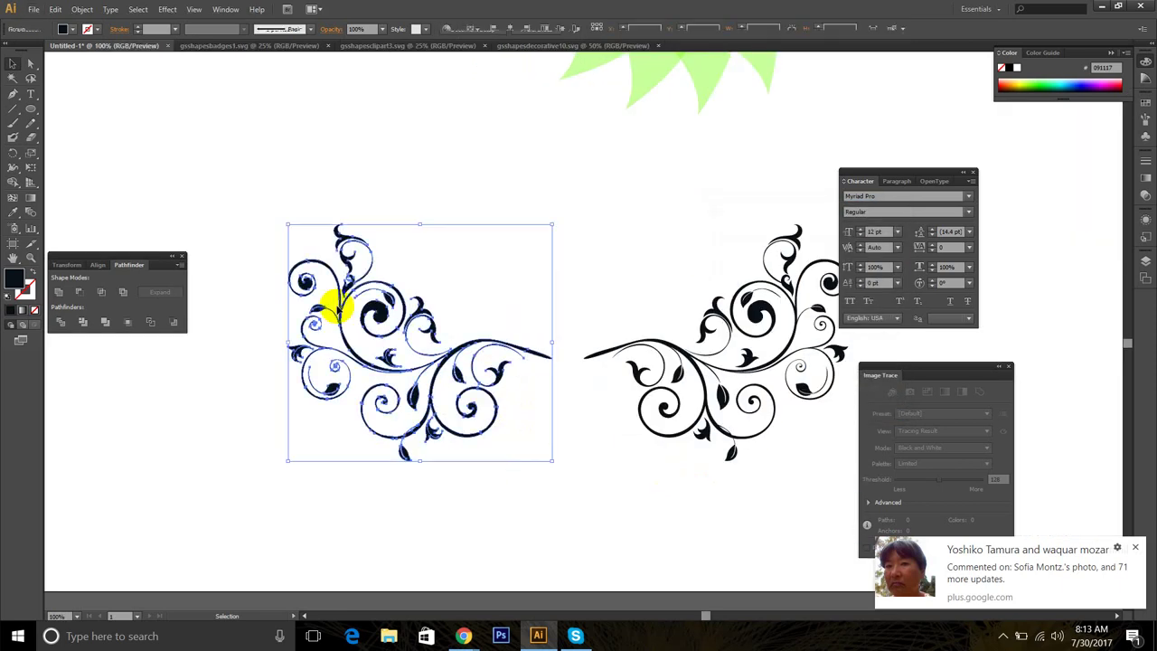
pyautogui.moveTo(459, 349); pyautogui.dragTo(503, 348)
pyautogui.moveTo(665, 439); pyautogui.dragTo(461, 290)
pyautogui.hotkey('ctrl', 'z')
# Step: Select both swirls, make the left one the key object for alignment, then deselect them
pyautogui.keyDown('shift'); pyautogui.click(537, 342); pyautogui.keyUp('shift')
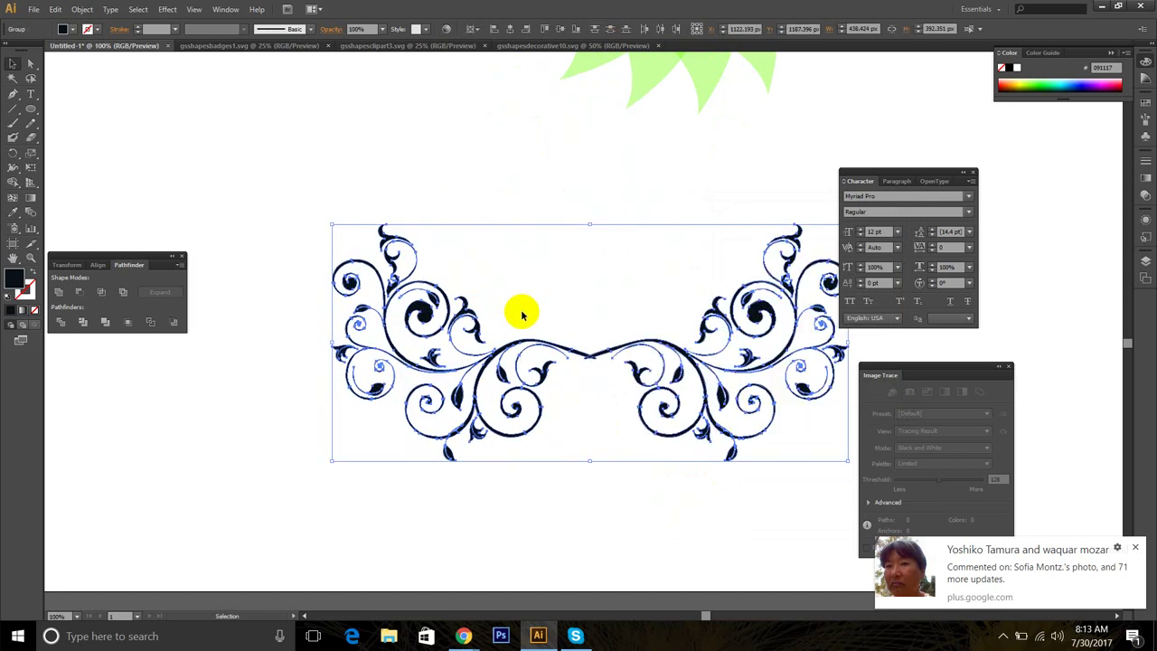
pyautogui.click(529, 343)
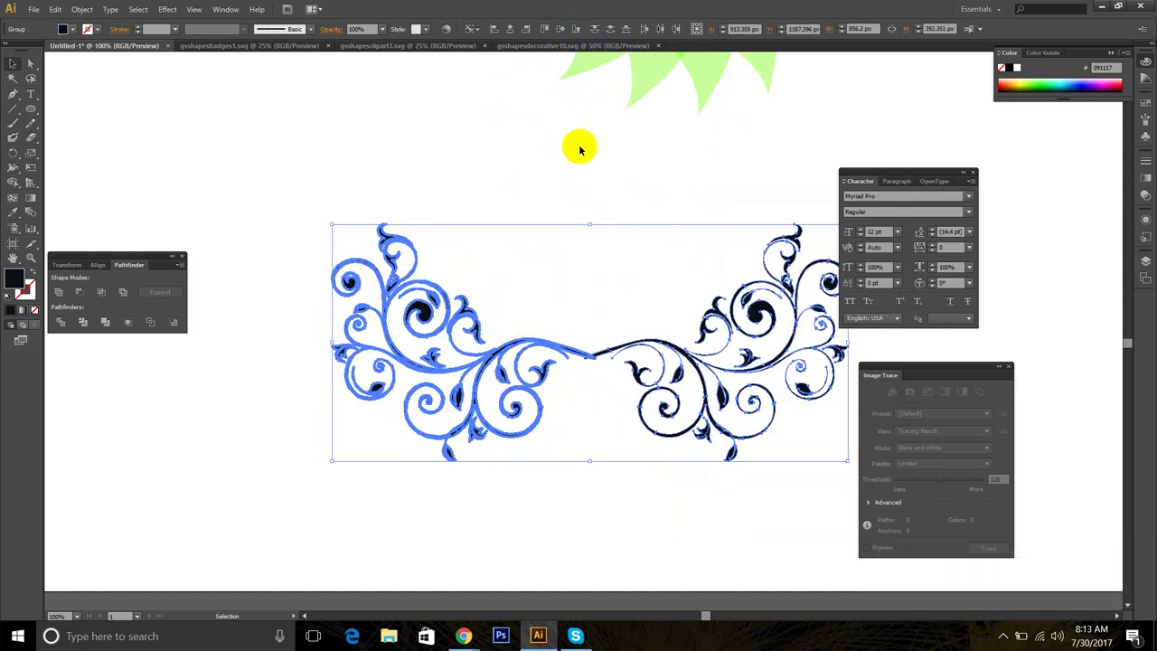
pyautogui.click(620, 244)
pyautogui.scroll(-3, 624, 253)
pyautogui.moveTo(745, 329); pyautogui.dragTo(726, 364)
pyautogui.scroll(3, 625, 351)
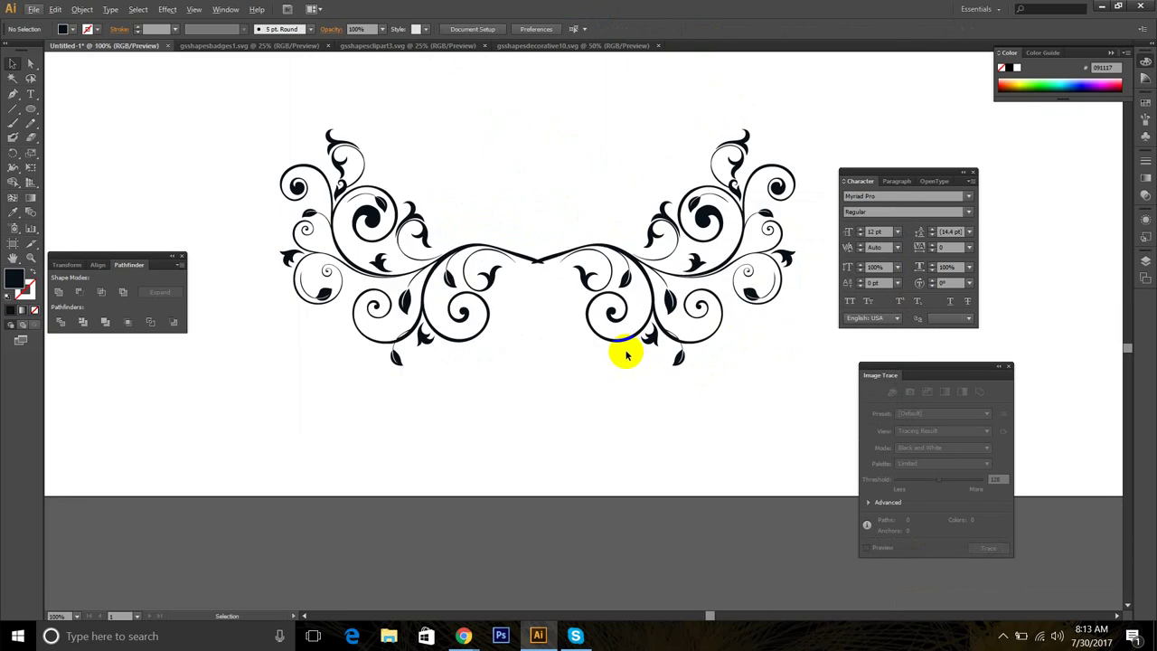
# Step: Switch to the GraphicSprings page in Chrome and look through the Lines shapes
pyautogui.moveTo(463, 635)
pyautogui.click(379, 551)
pyautogui.scroll(-2, 452, 335)
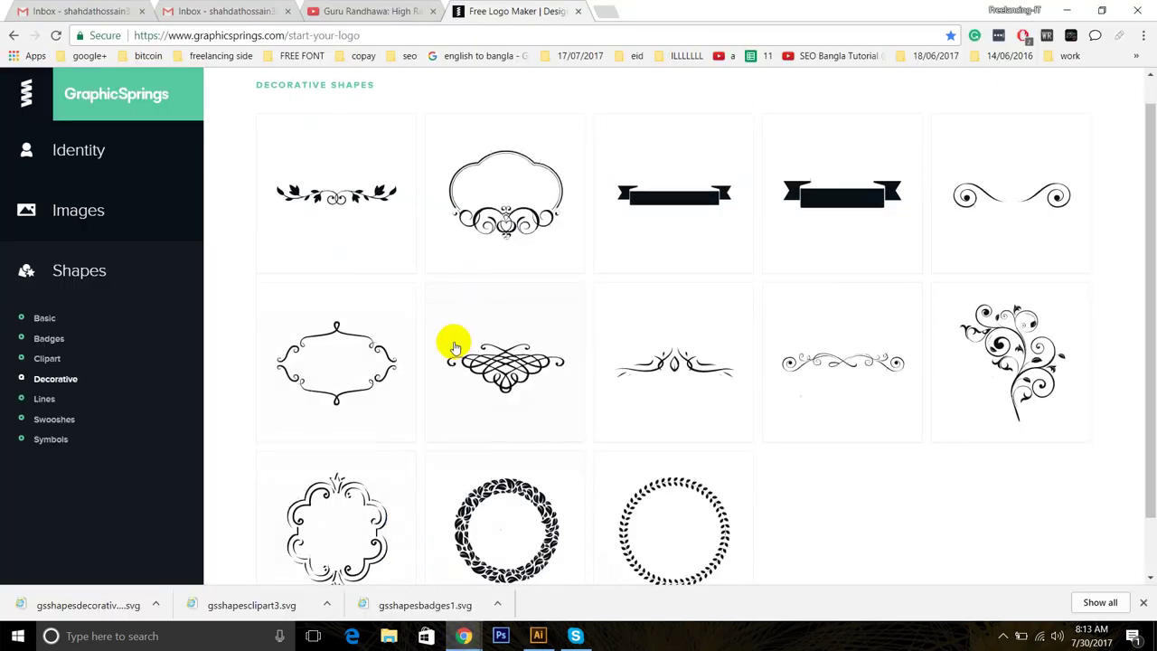
pyautogui.click(53, 401)
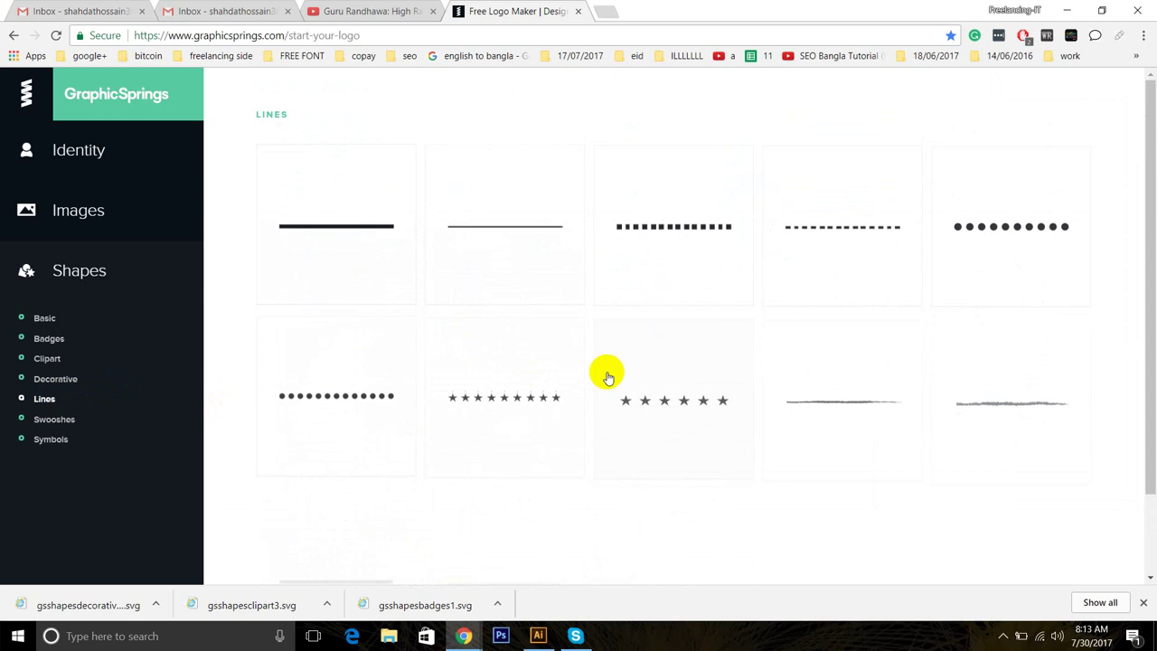
pyautogui.scroll(-1, 816, 524)
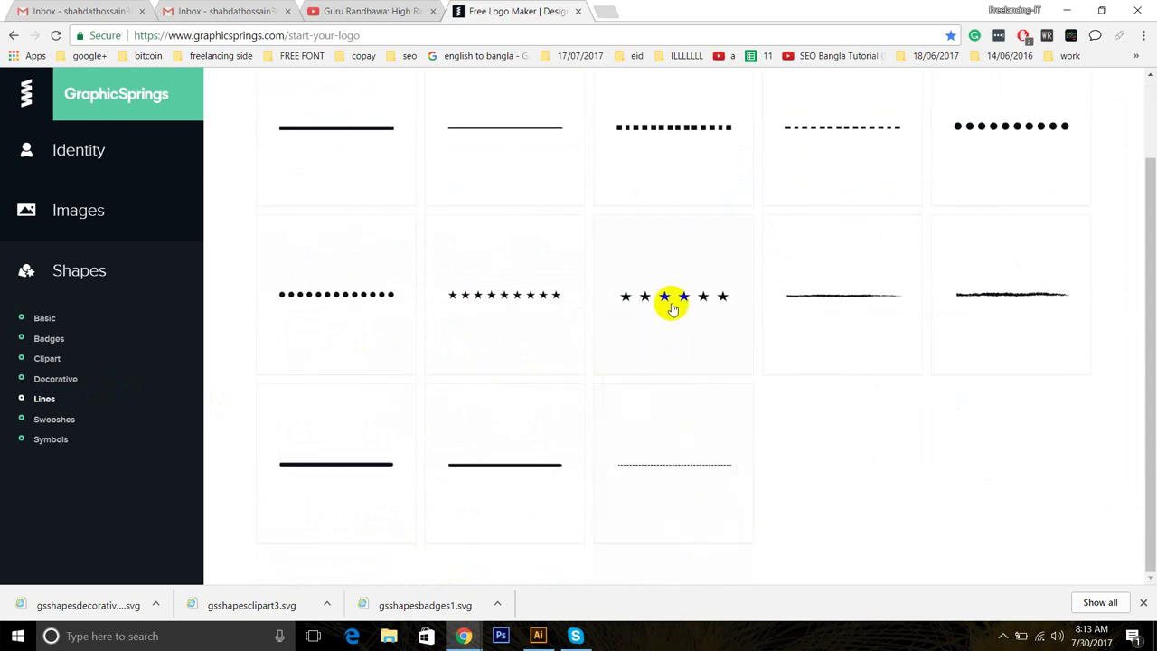
pyautogui.scroll(1, 673, 302)
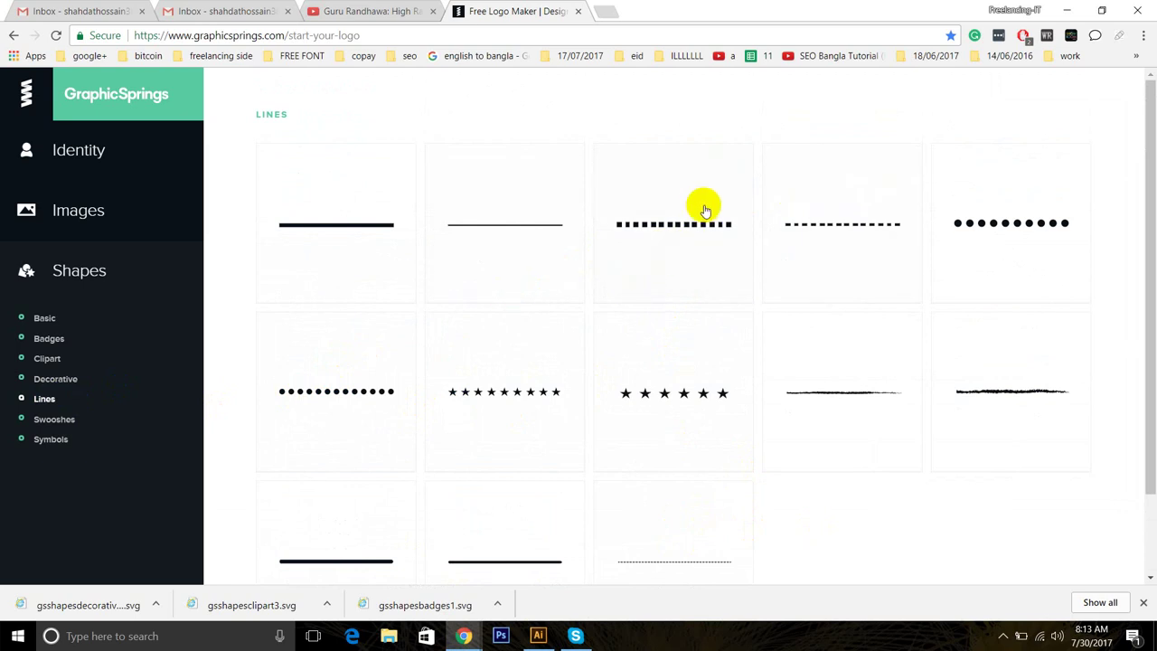
# Step: Find the open double-crescent circle among the Swooshes shapes and save its image as gsshapesswooshes2.svg
pyautogui.click(65, 423)
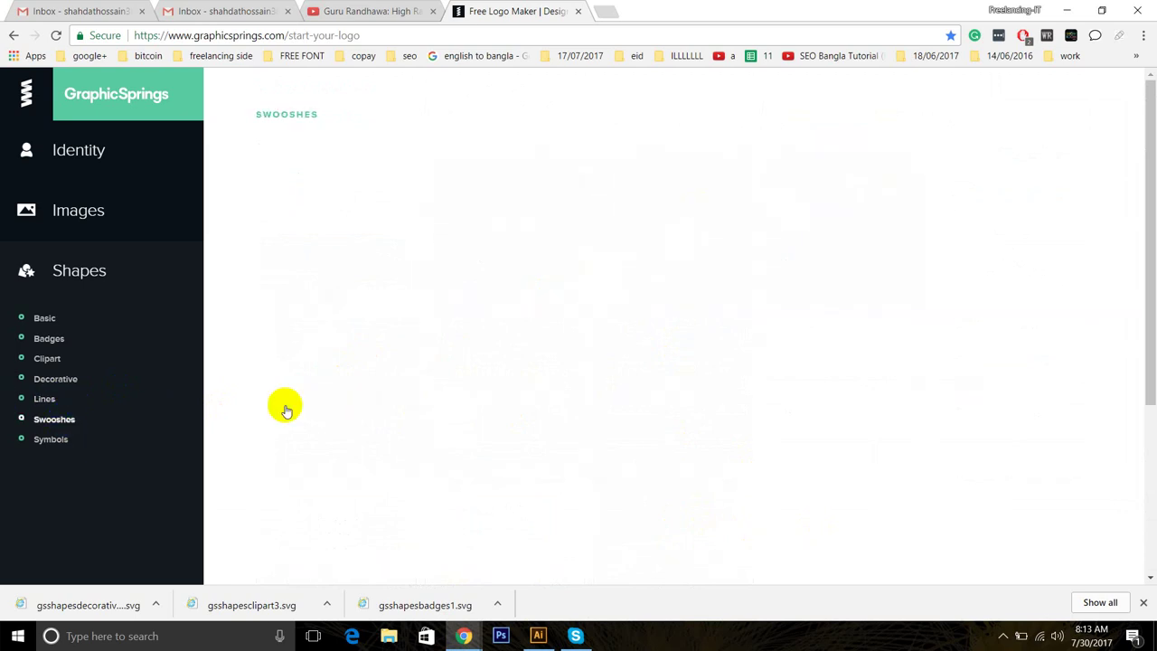
pyautogui.scroll(-1, 635, 272)
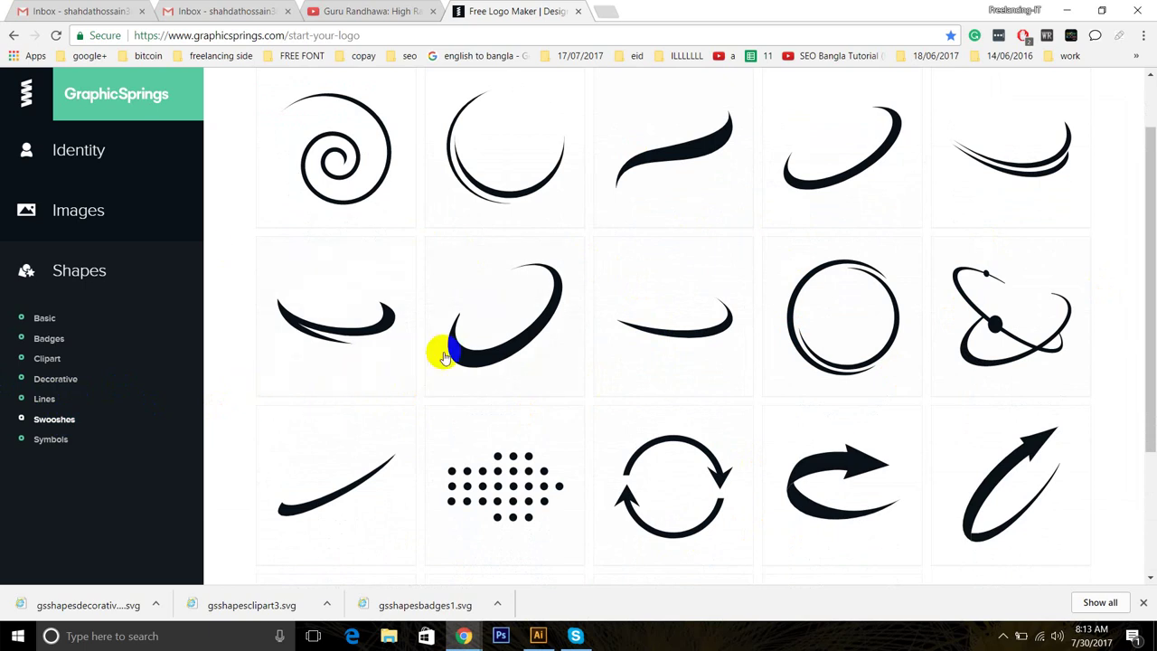
pyautogui.scroll(1, 440, 349)
pyautogui.scroll(-3, 673, 326)
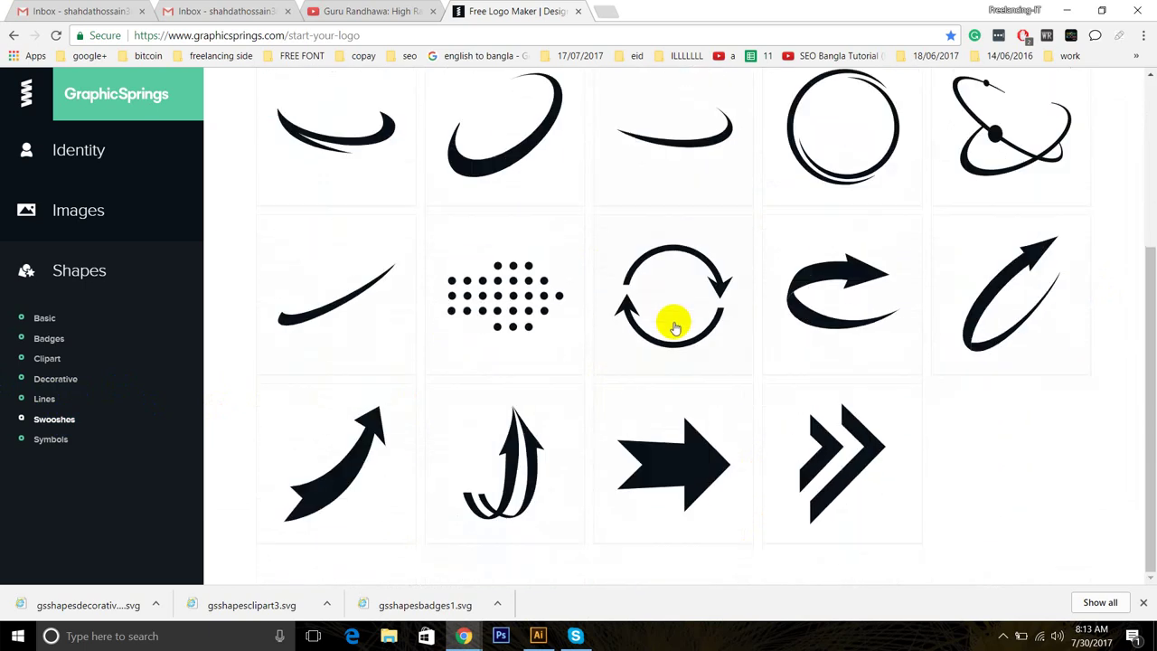
pyautogui.scroll(3, 685, 344)
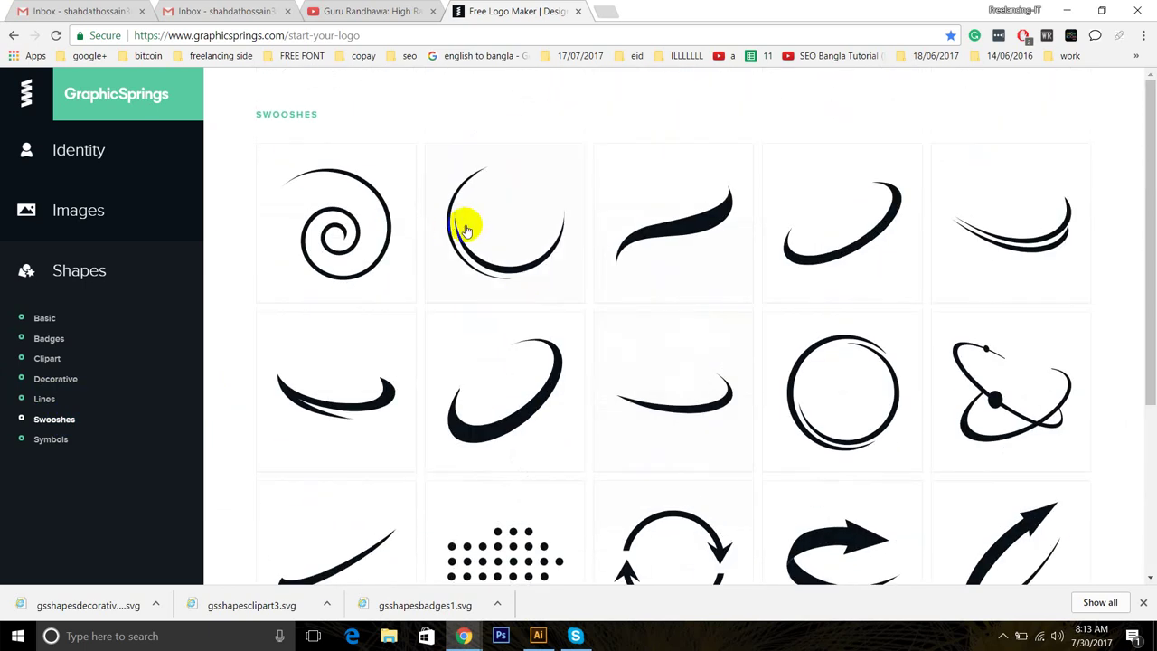
pyautogui.rightClick(526, 177)
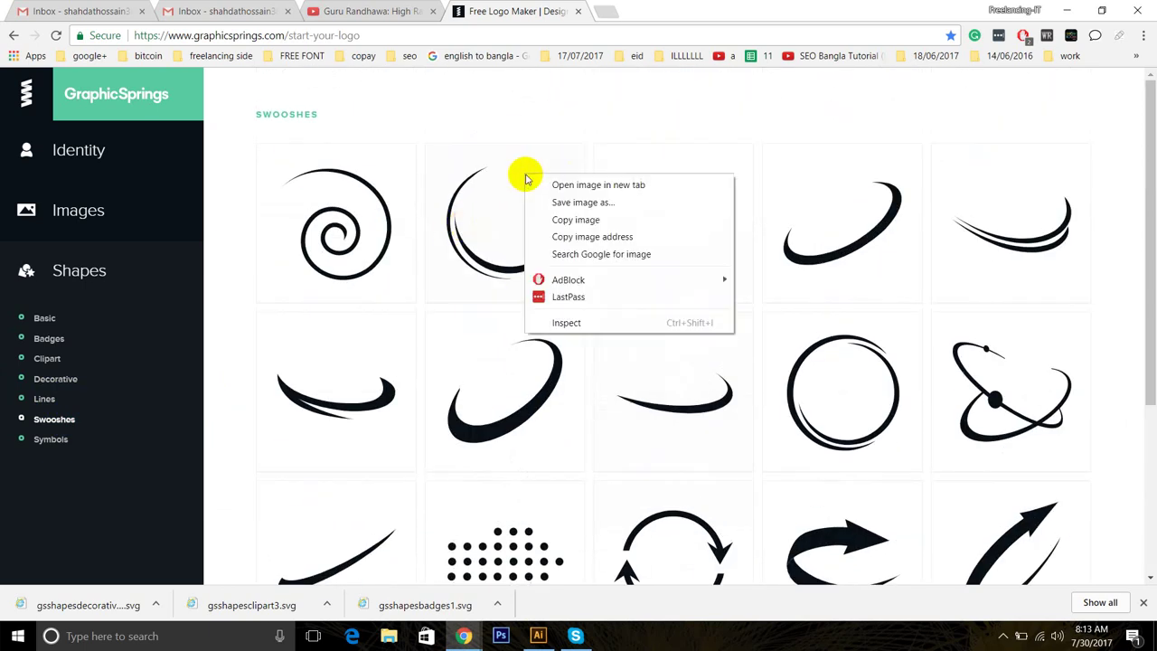
pyautogui.click(587, 201)
pyautogui.press('Return')
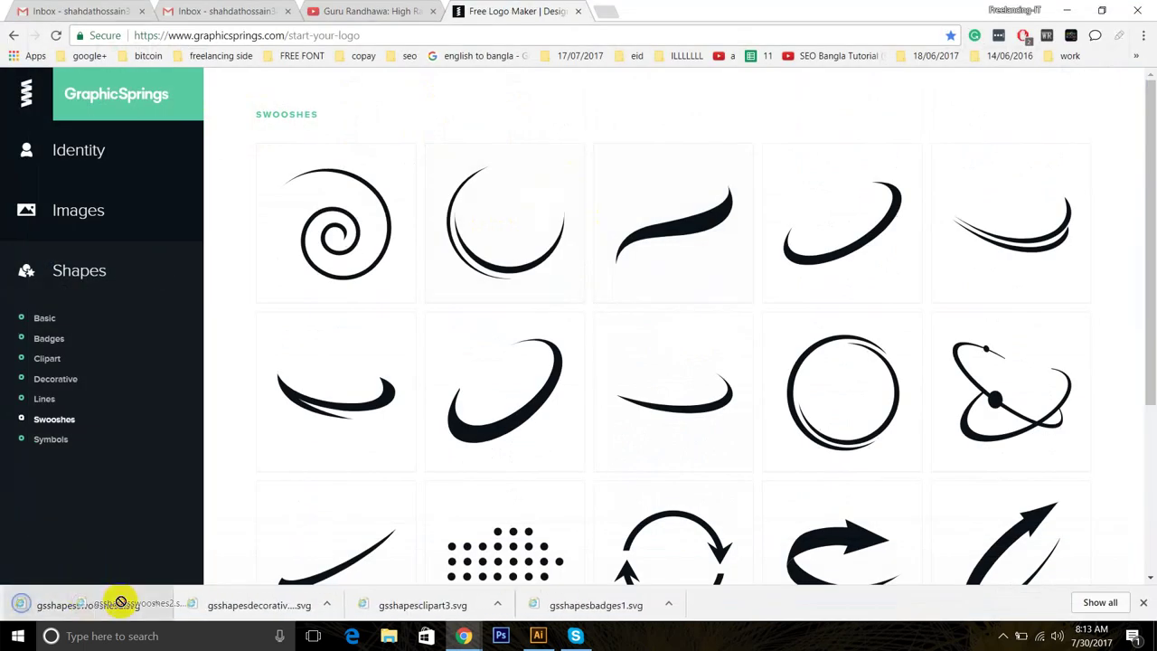
# Step: Open gsshapesswooshes2.svg in Illustrator and scale the swoosh down to about 272 × 258 px
pyautogui.click(538, 636)
pyautogui.moveTo(538, 636); pyautogui.dragTo(560, 300)
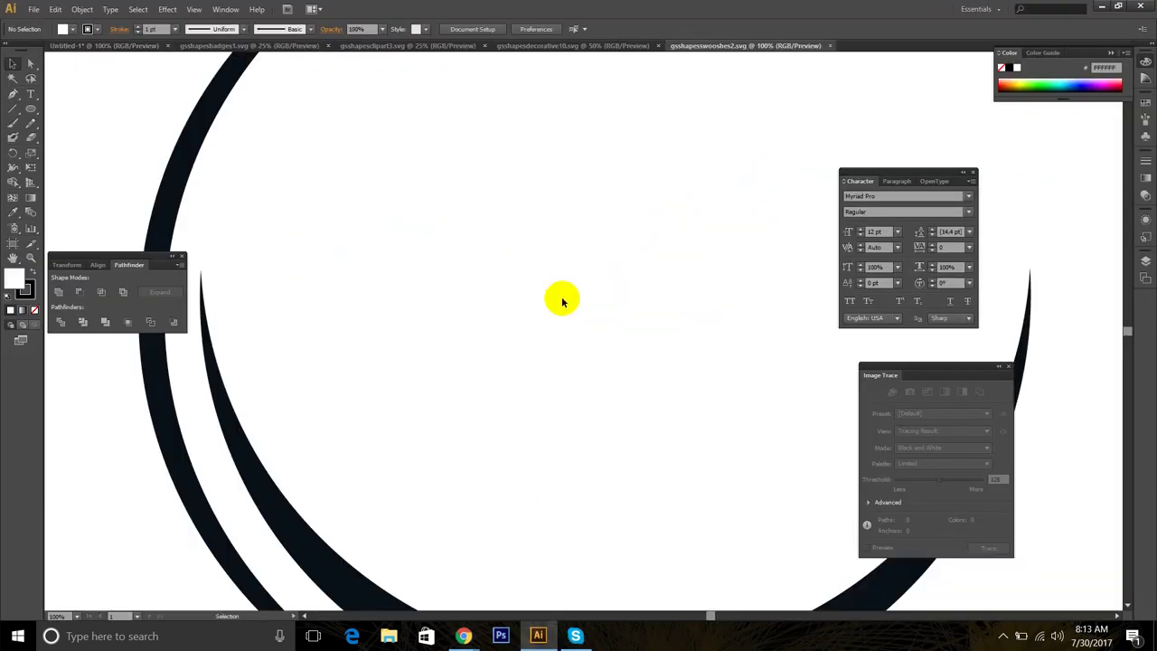
pyautogui.moveTo(471, 263); pyautogui.dragTo(597, 322)
pyautogui.scroll(4, 597, 323)
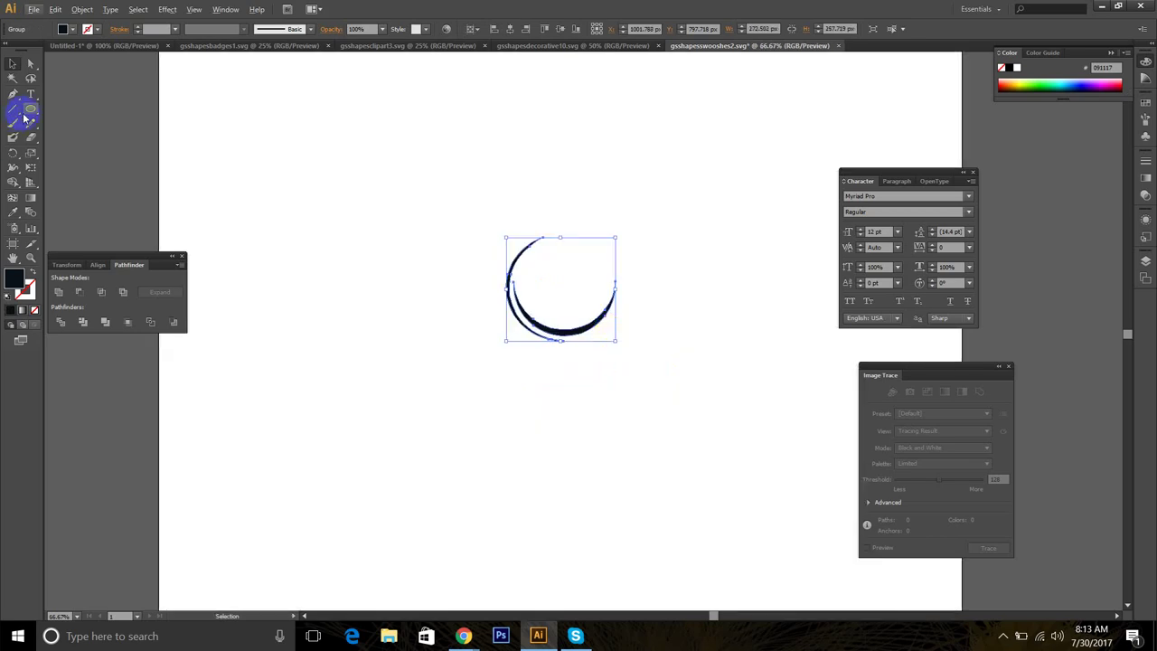
# Step: Add a text line beginning with "menkarial", enlarge it to about 153.9 pt and place it overlapping the open end of the swoosh
pyautogui.click(29, 94)
pyautogui.click(309, 248)
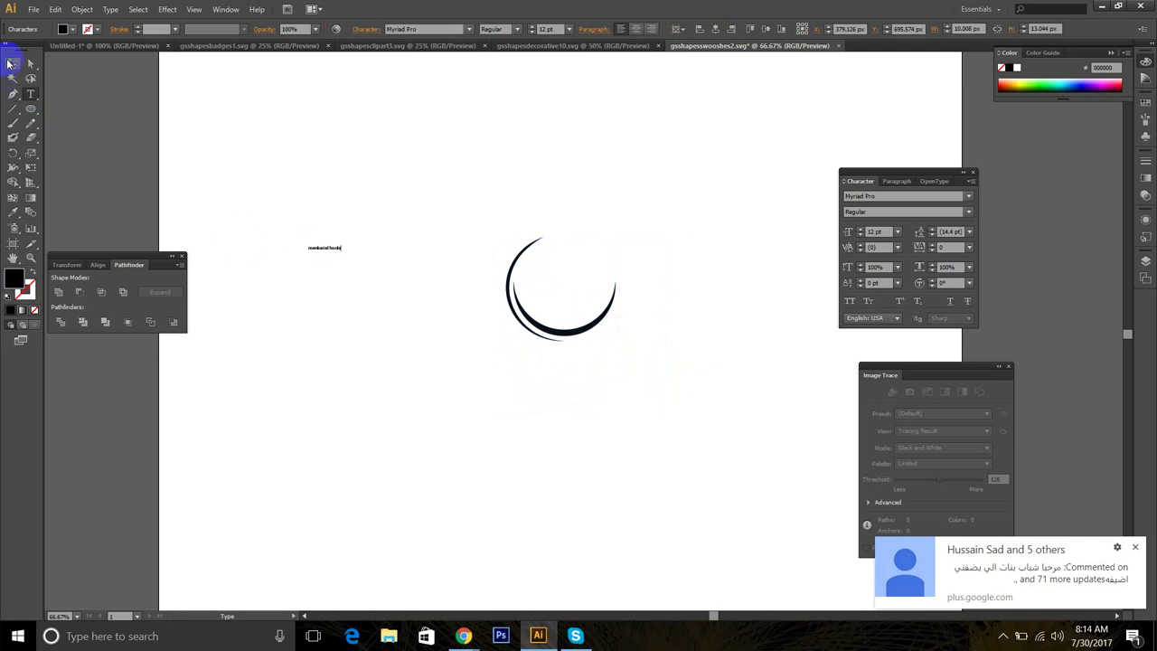
pyautogui.click(9, 63)
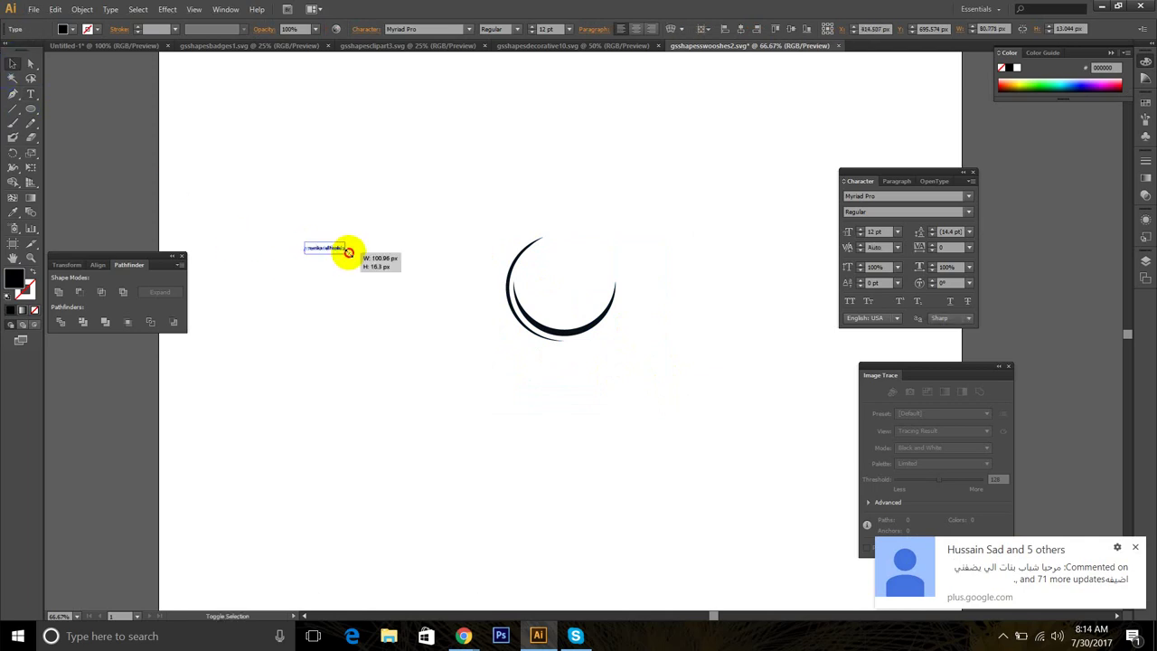
pyautogui.moveTo(349, 252); pyautogui.dragTo(796, 281)
pyautogui.moveTo(703, 360); pyautogui.dragTo(652, 372)
pyautogui.moveTo(618, 308)
pyautogui.mouseDown()
pyautogui.moveTo(679, 170)
pyautogui.moveTo(621, 295)
pyautogui.mouseUp()
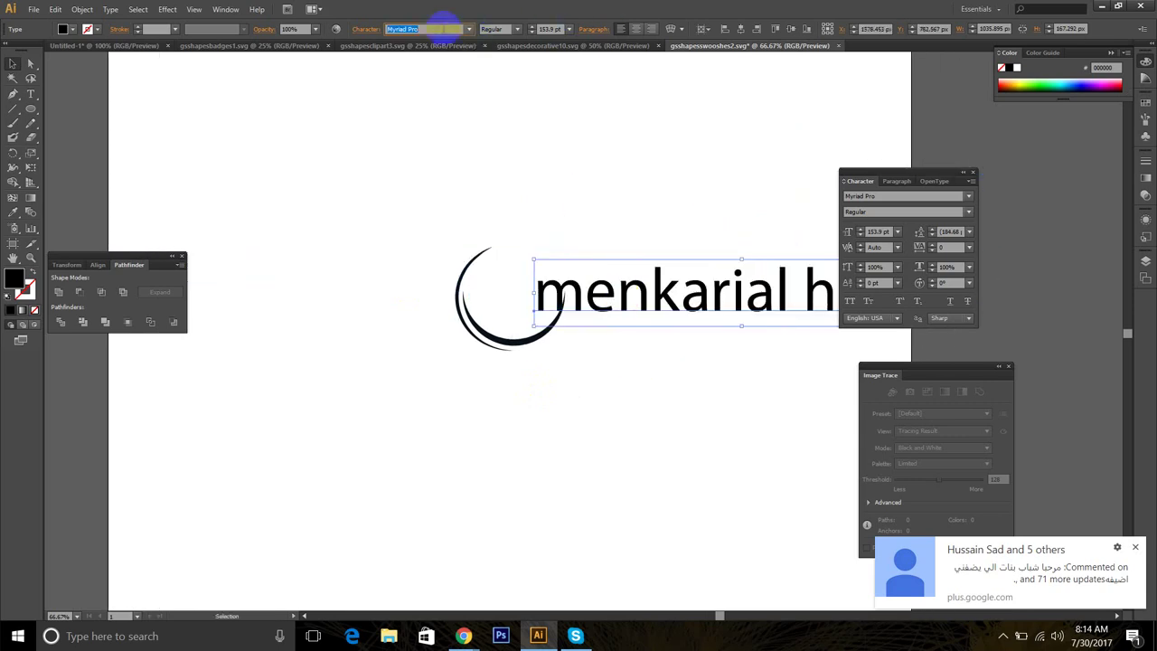
# Step: Set the text line's font to Centaur and apply All Caps
pyautogui.write('al')
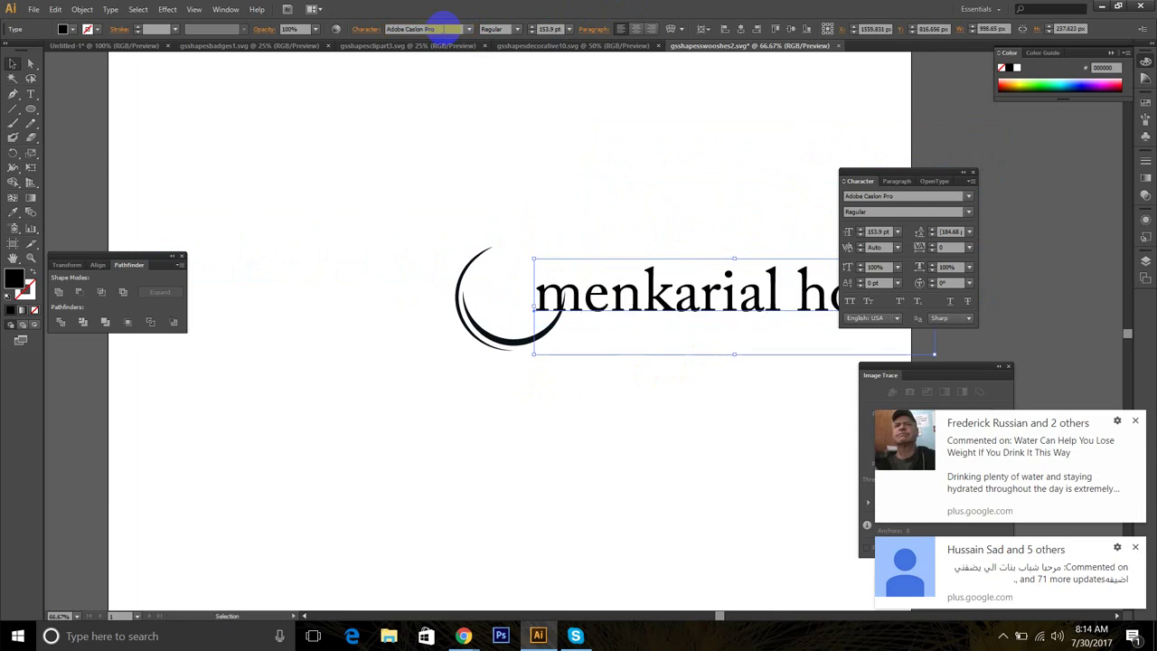
pyautogui.scroll(-2, 450, 29)
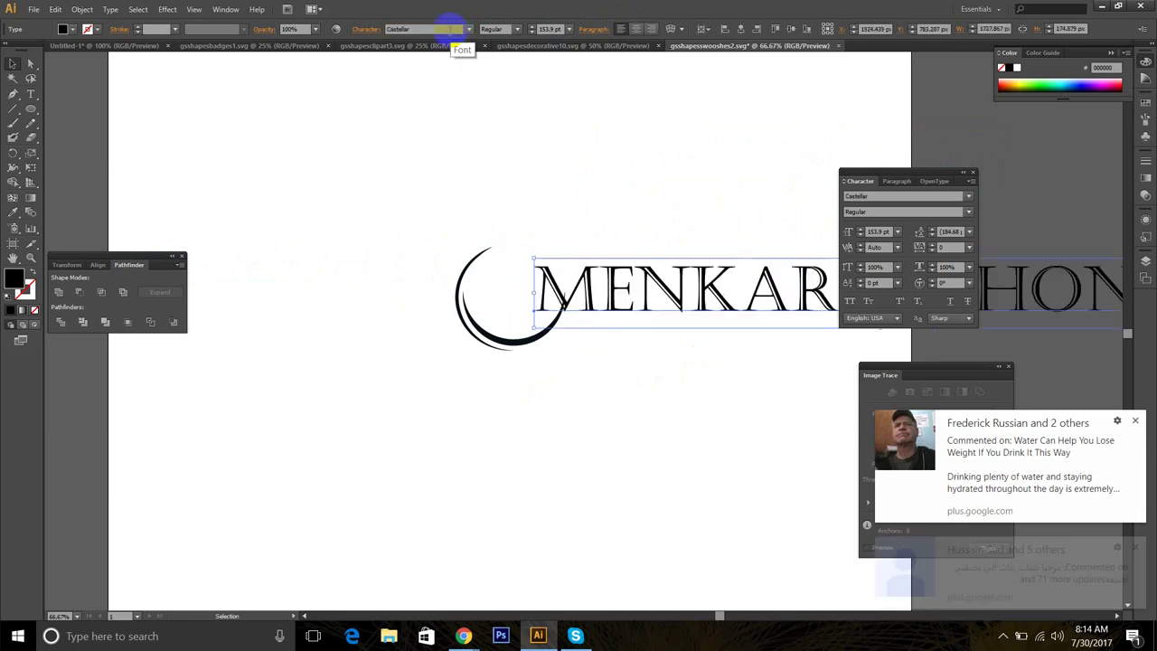
pyautogui.scroll(1, 450, 29)
pyautogui.scroll(-1, 450, 29)
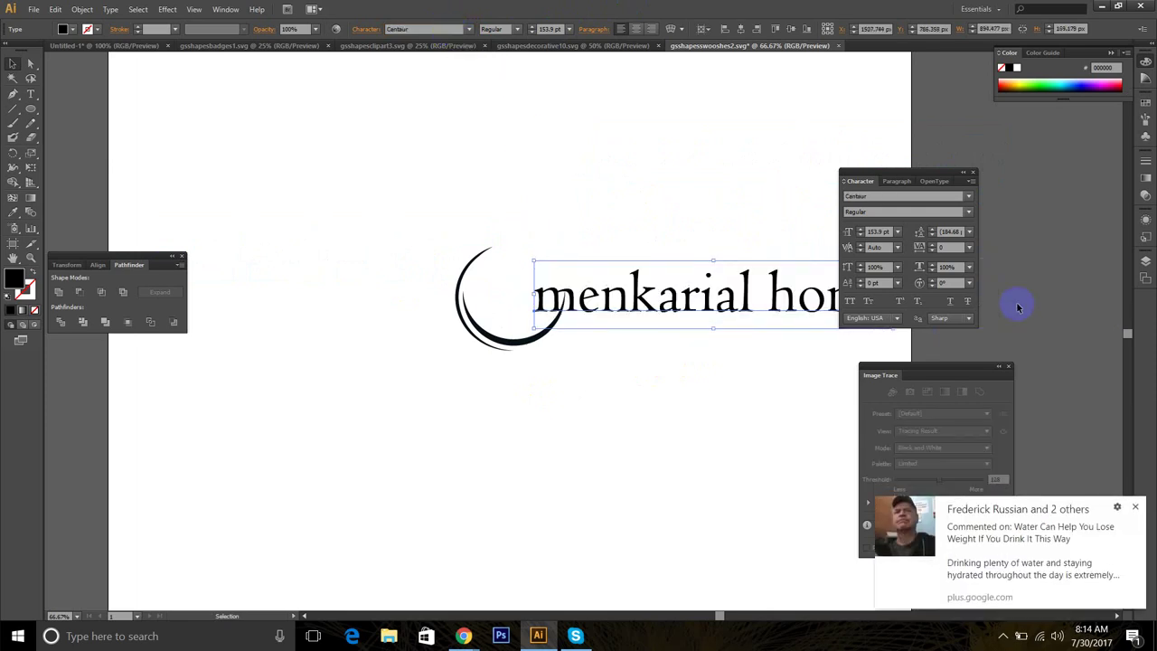
pyautogui.click(849, 300)
# Step: Move the text slightly left and down so the letter M crosses the swoosh's thin tip
pyautogui.moveTo(681, 444); pyautogui.dragTo(568, 435)
pyautogui.moveTo(492, 307); pyautogui.dragTo(464, 305)
pyautogui.scroll(3, 462, 297)
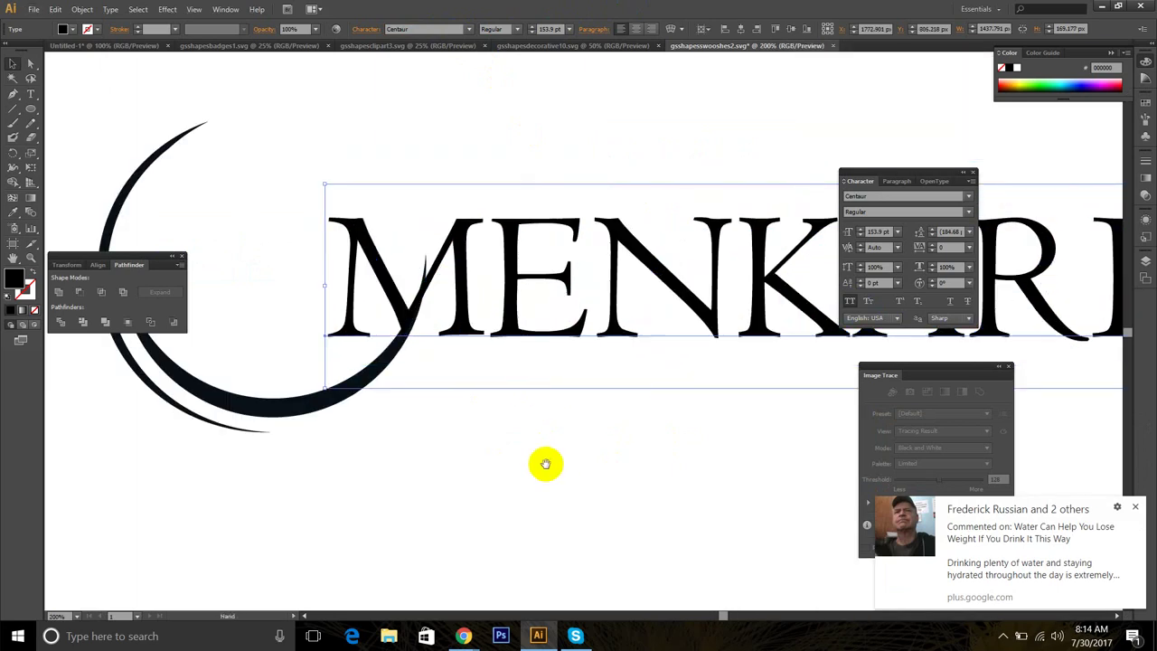
pyautogui.hscroll(-2, 607, 452)
# Step: Convert the text to outlines and divide the letter M and the overlapping swoosh with Pathfinder
pyautogui.rightClick(612, 317)
pyautogui.click(646, 411)
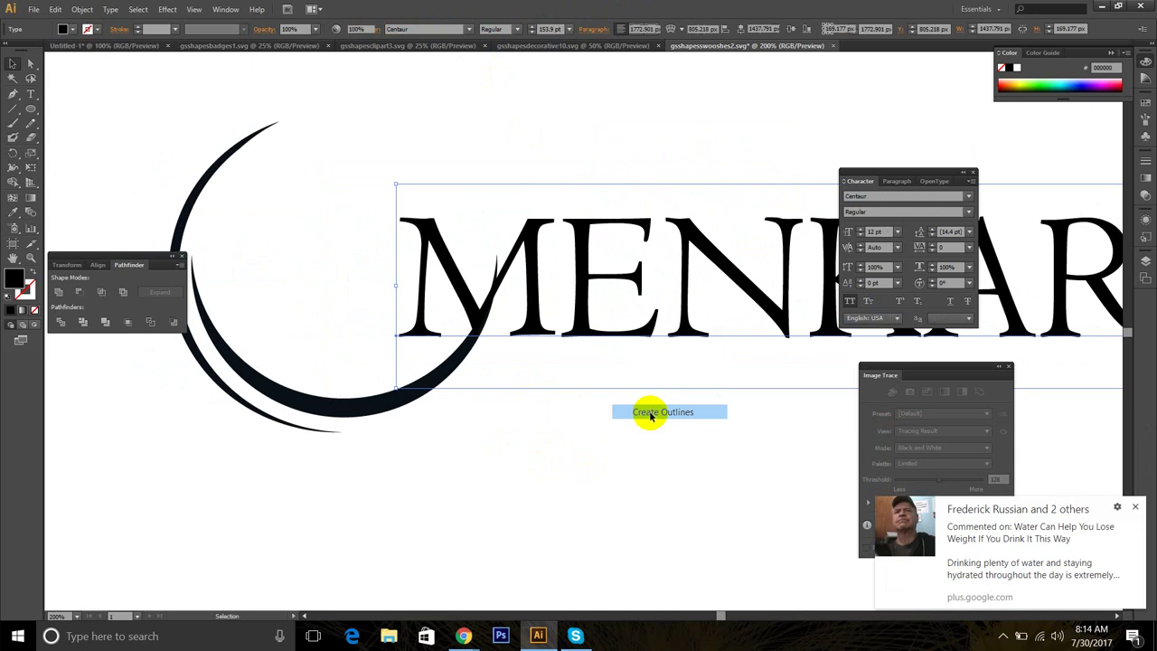
pyautogui.scroll(3, 508, 302)
pyautogui.scroll(2, 508, 301)
pyautogui.press('a')
pyautogui.click(446, 251)
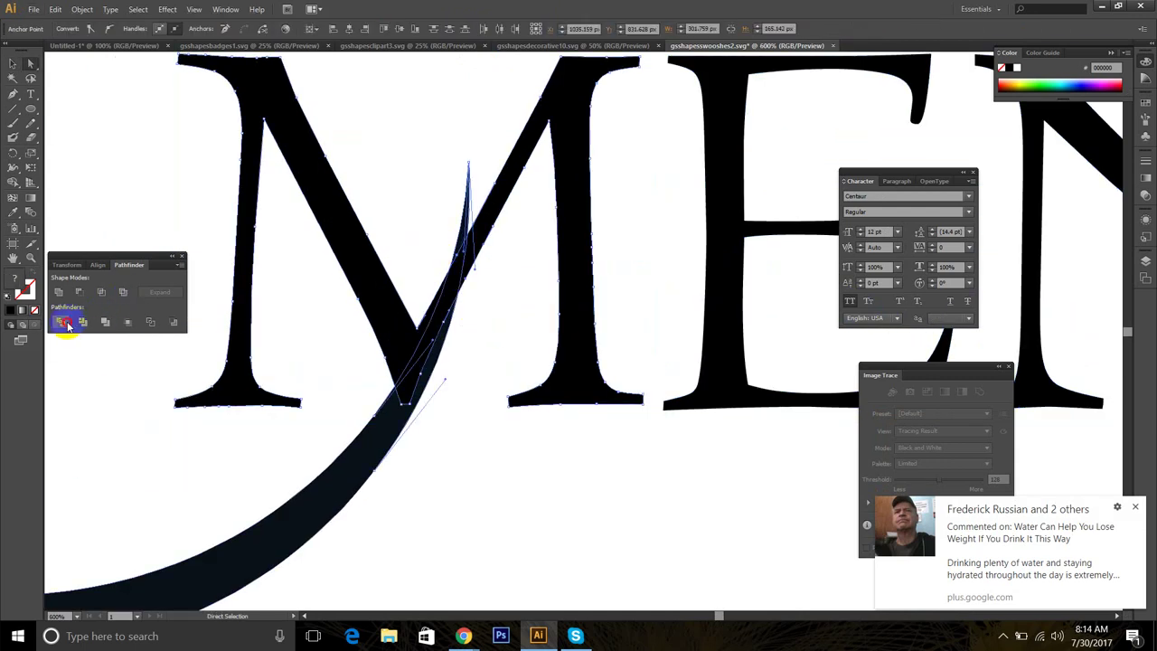
pyautogui.click(68, 326)
# Step: Delete the swoosh tip that sticks out above the M's diagonal
pyautogui.click(463, 219)
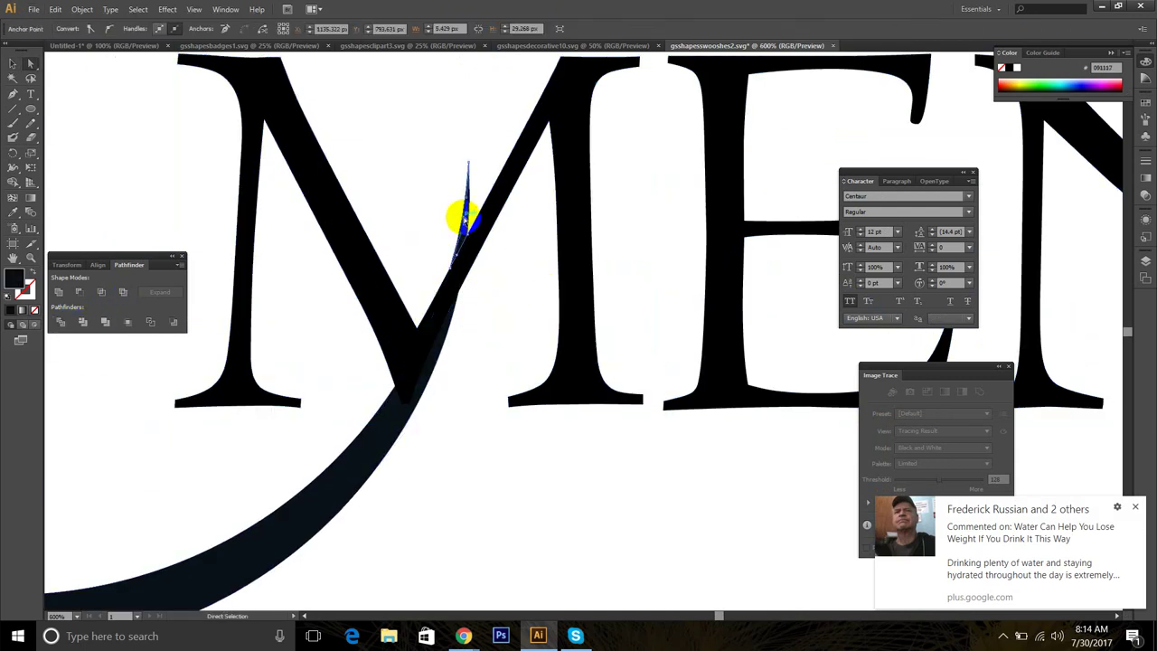
pyautogui.press('Delete')
pyautogui.scroll(-1, 455, 406)
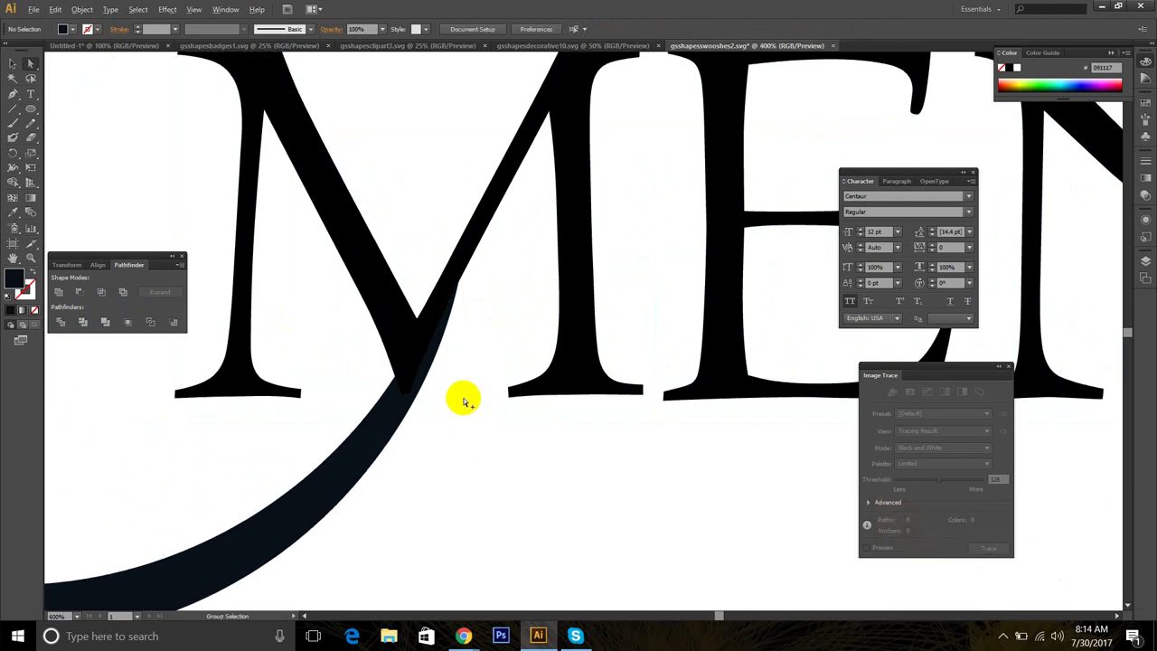
pyautogui.scroll(-6, 463, 401)
pyautogui.scroll(4, 407, 442)
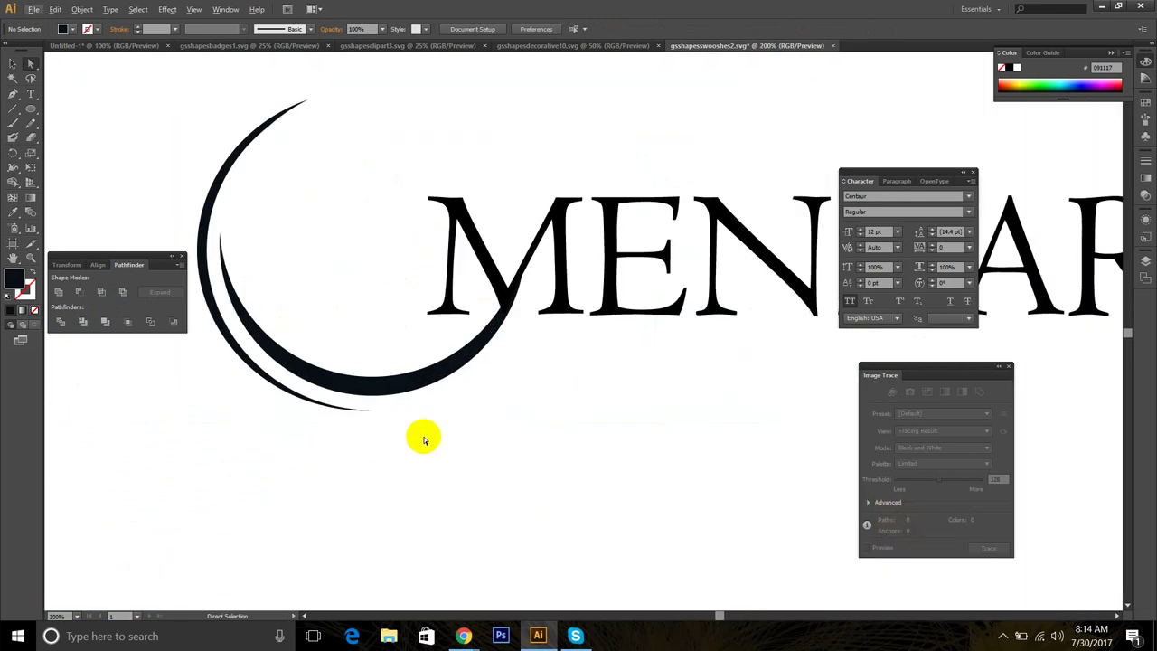
# Step: Undo the tip deletion, the Pathfinder division and the outline conversion
pyautogui.hotkey('ctrl', 'z')
pyautogui.hotkey('ctrl', 'z')
pyautogui.hotkey('ctrl', 'z')
pyautogui.hotkey('ctrl', 'z')
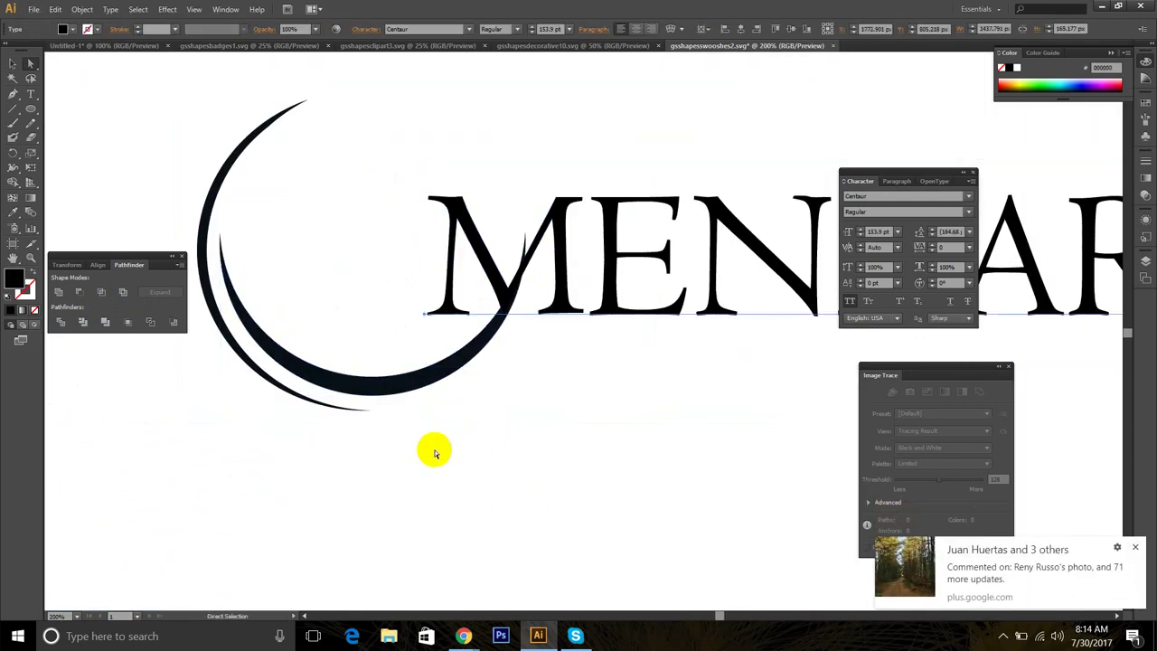
# Step: Rotate the swoosh about 25 degrees clockwise and move it up so its tip runs along the M's diagonal
pyautogui.click(405, 459)
pyautogui.press('v')
pyautogui.moveTo(380, 458); pyautogui.dragTo(307, 328)
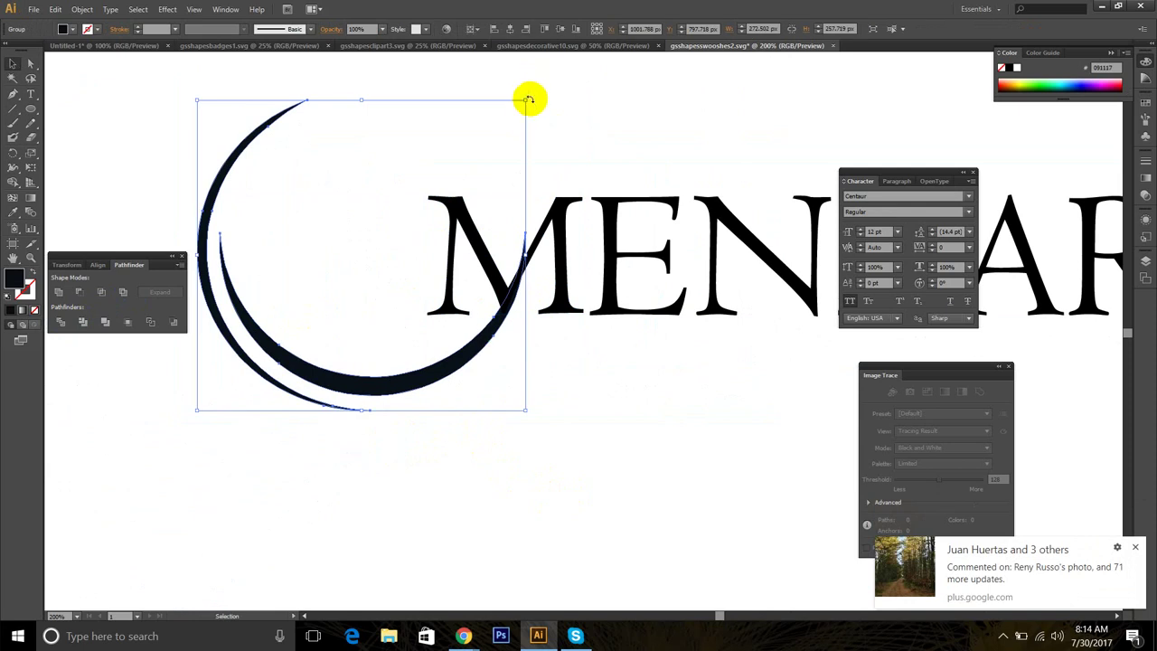
pyautogui.moveTo(528, 99); pyautogui.dragTo(599, 263)
pyautogui.moveTo(389, 425); pyautogui.dragTo(424, 335)
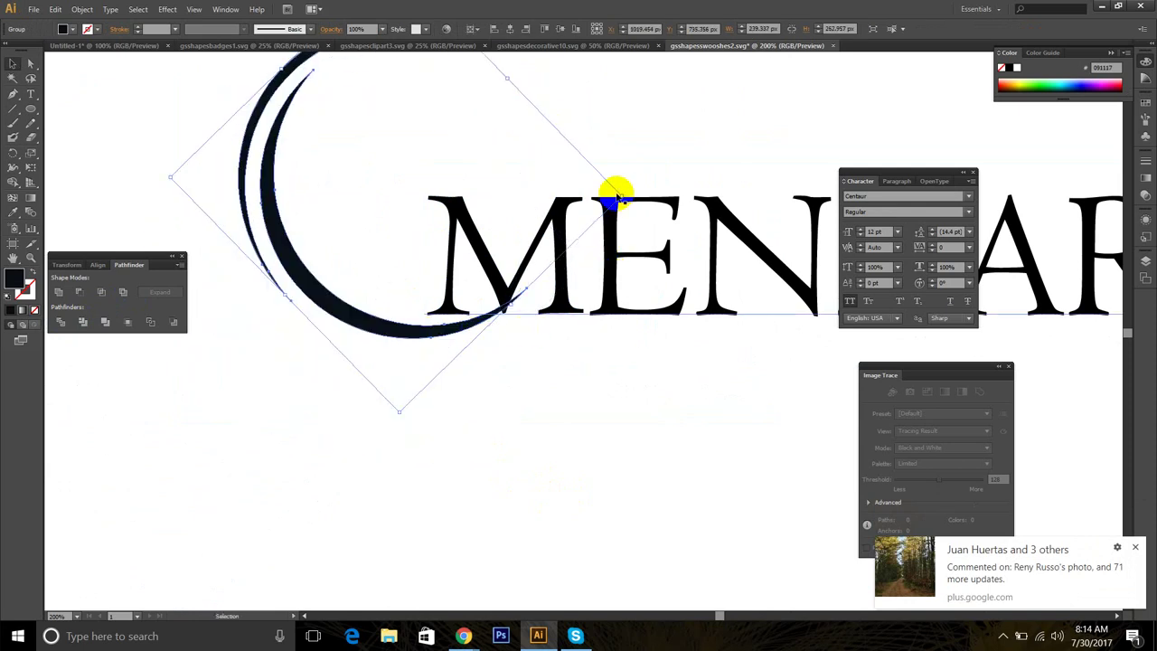
pyautogui.moveTo(628, 191); pyautogui.dragTo(570, 129)
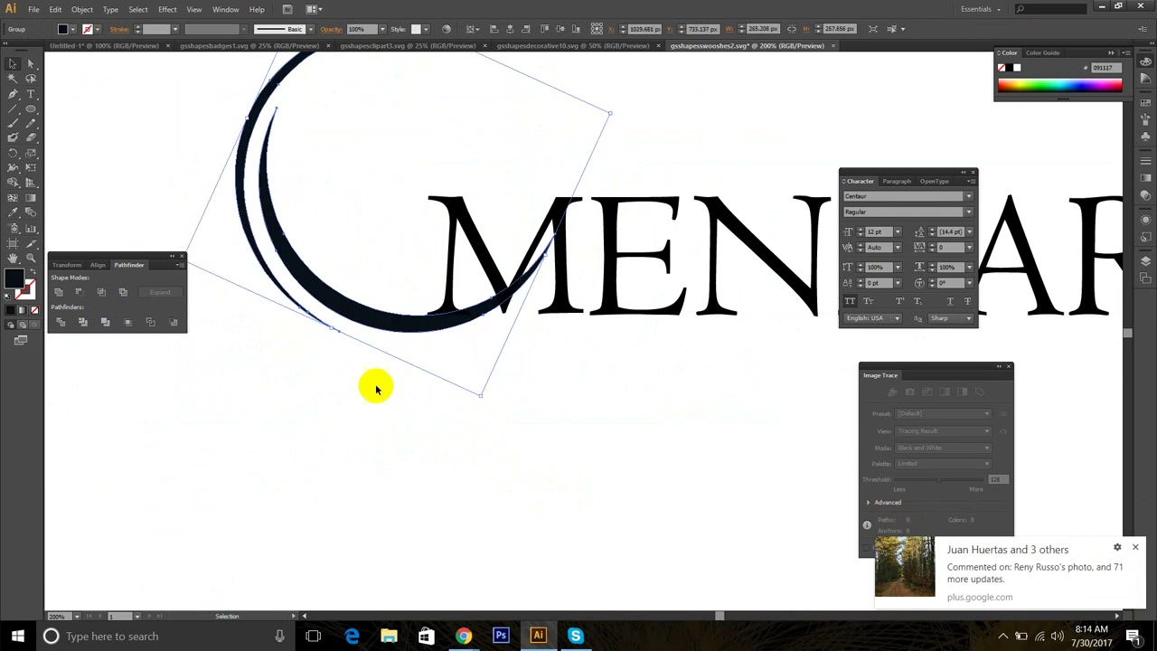
# Step: Shift the swoosh slightly down and toward the left so its tip lies over the M's right-hand diagonal
pyautogui.moveTo(353, 326); pyautogui.dragTo(328, 347)
pyautogui.moveTo(459, 314)
pyautogui.mouseDown()
pyautogui.moveTo(439, 348)
pyautogui.moveTo(467, 322)
pyautogui.mouseUp()
pyautogui.rightClick(571, 318)
pyautogui.click(619, 409)
pyautogui.scroll(2, 497, 316)
pyautogui.scroll(3, 663, 343)
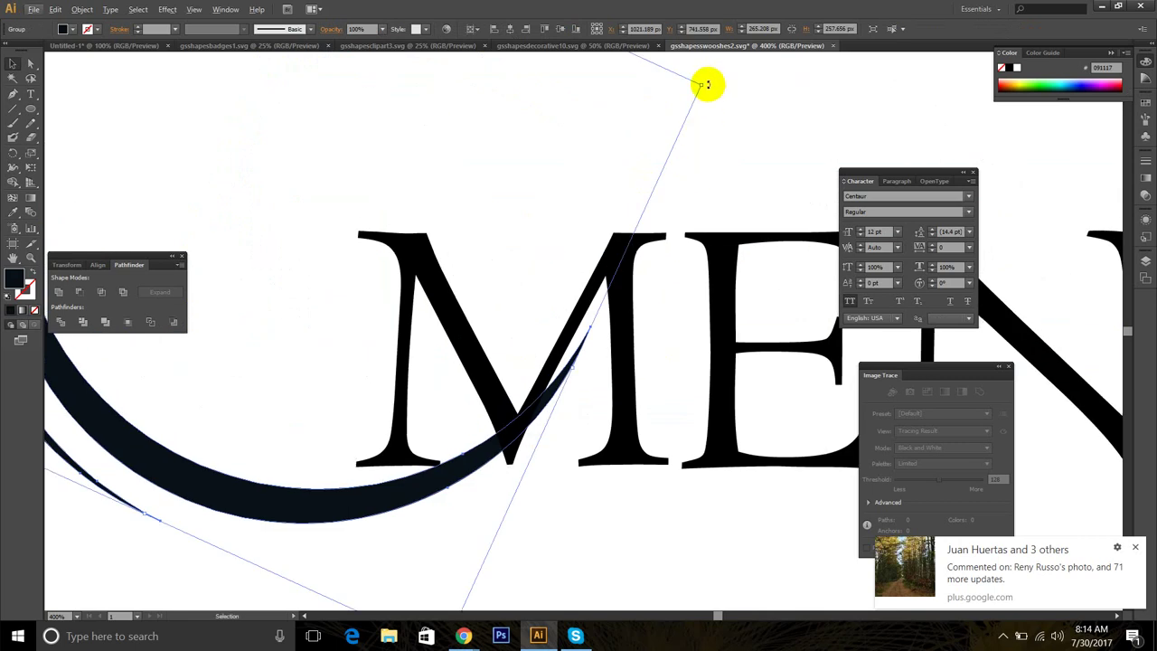
# Step: Rotate the swoosh about 20 degrees counterclockwise and move it so its upper end overlaps the M's right-hand diagonal
pyautogui.moveTo(708, 84); pyautogui.dragTo(728, 176)
pyautogui.moveTo(709, 483); pyautogui.dragTo(689, 12)
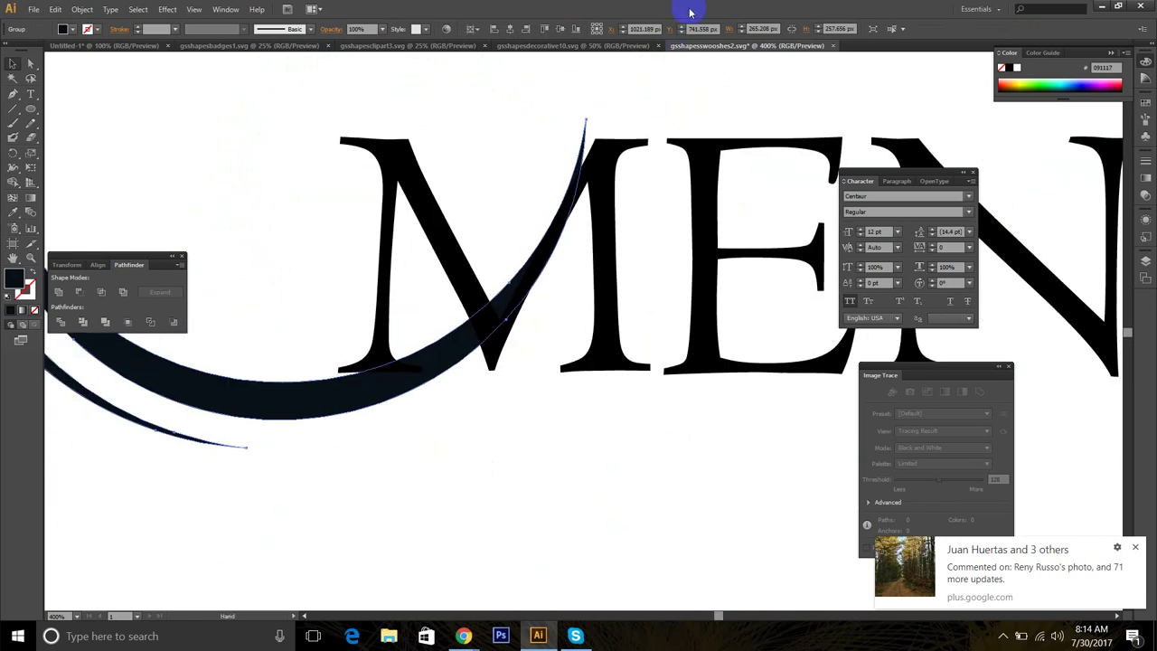
pyautogui.moveTo(519, 285)
pyautogui.mouseDown()
pyautogui.moveTo(460, 343)
pyautogui.moveTo(460, 365)
pyautogui.mouseUp()
pyautogui.moveTo(533, 410)
pyautogui.mouseDown()
pyautogui.moveTo(473, 346)
pyautogui.moveTo(517, 403)
pyautogui.mouseUp()
pyautogui.moveTo(463, 376); pyautogui.dragTo(476, 389)
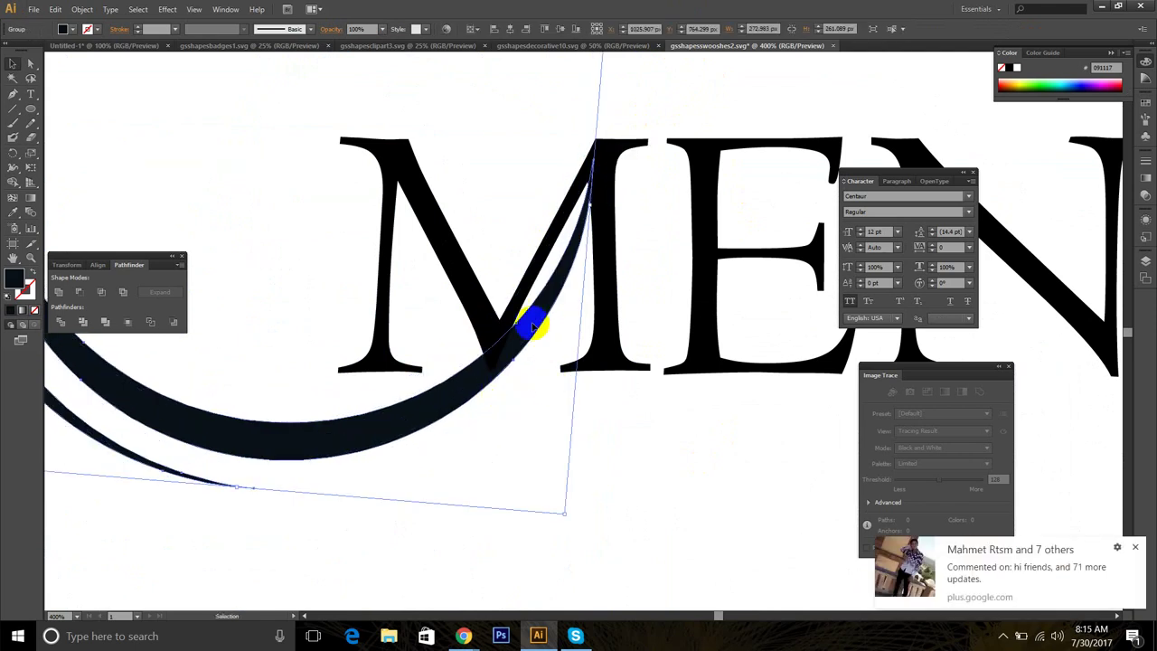
pyautogui.moveTo(511, 342); pyautogui.dragTo(485, 331)
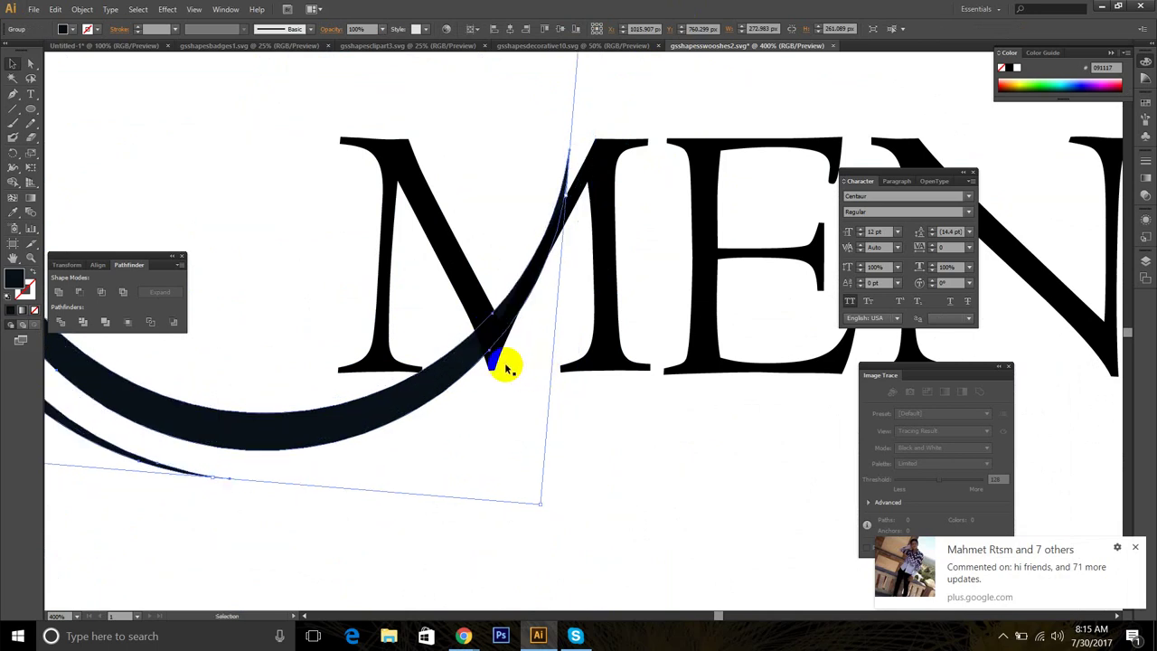
# Step: Divide the M and the overlapping swoosh with Pathfinder and delete the M's pointed bottom piece below the swoosh
pyautogui.scroll(2, 506, 366)
pyautogui.press('a')
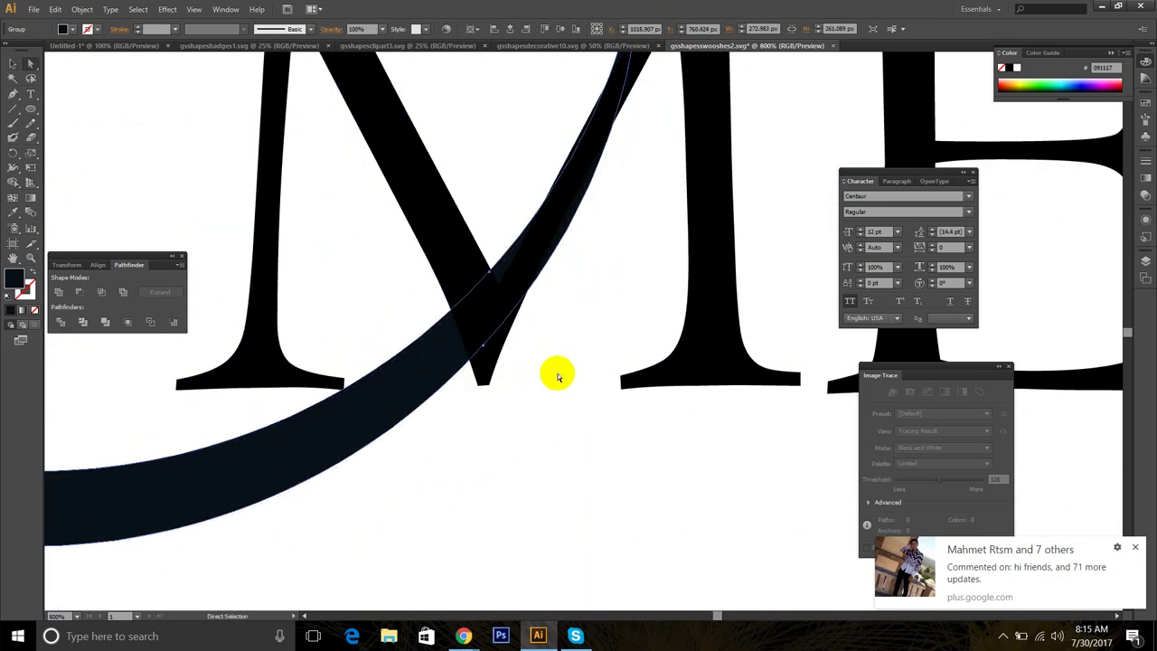
pyautogui.click(510, 343)
pyautogui.click(61, 323)
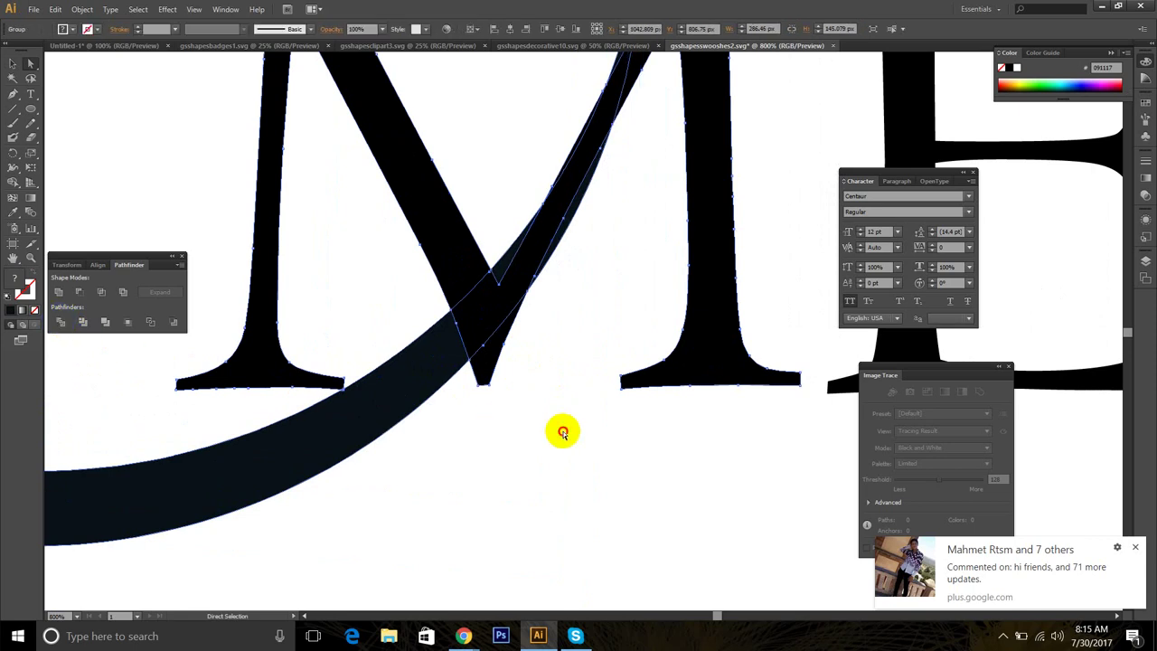
pyautogui.click(483, 361)
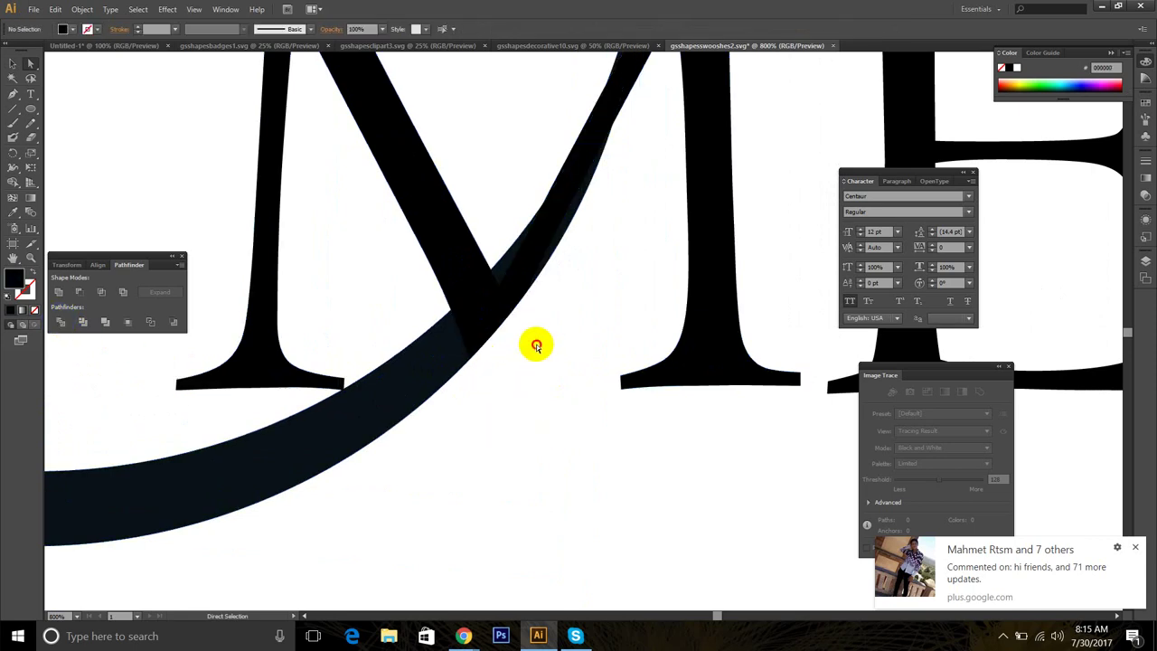
# Step: Delete the swoosh's protruding tip and the leftover slivers on both sides of the M's right-hand diagonal
pyautogui.scroll(3, 596, 298)
pyautogui.click(576, 381)
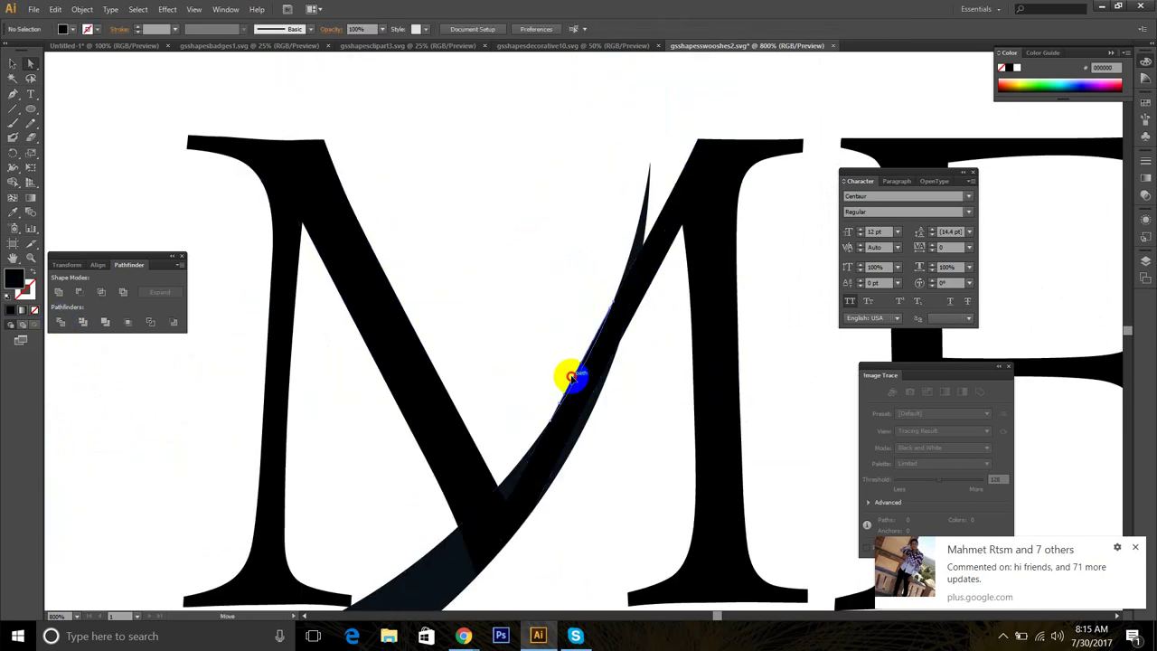
pyautogui.press('Delete')
pyautogui.press('Delete')
pyautogui.click(645, 223)
pyautogui.press('Delete')
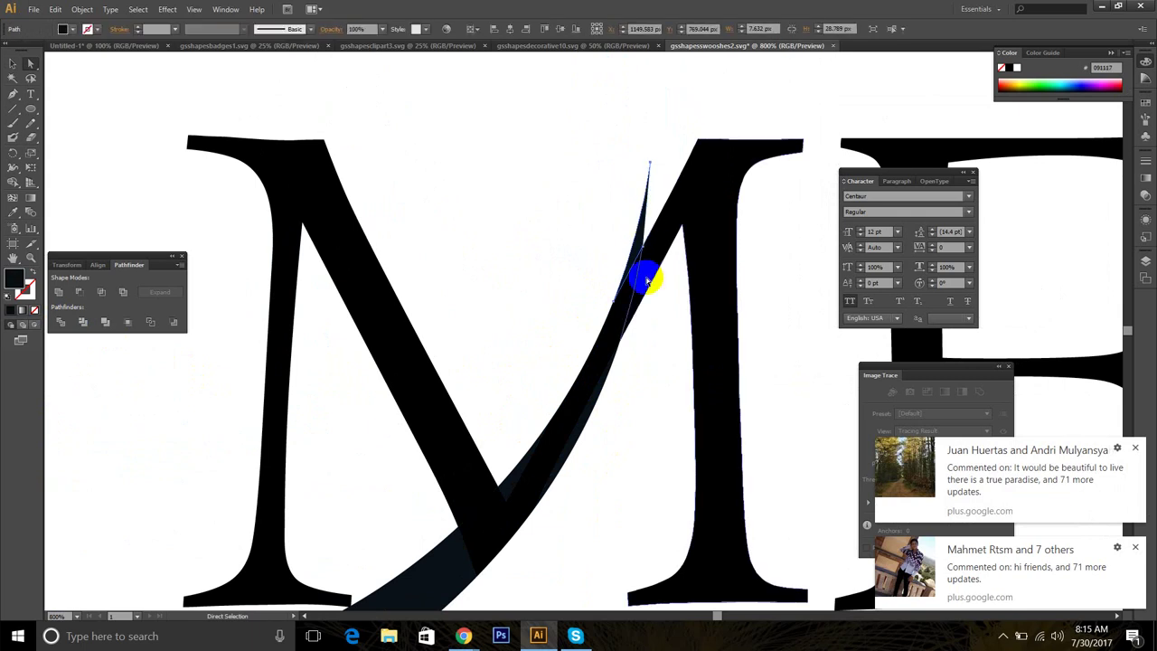
pyautogui.press('Delete')
pyautogui.click(594, 406)
pyautogui.press('Delete')
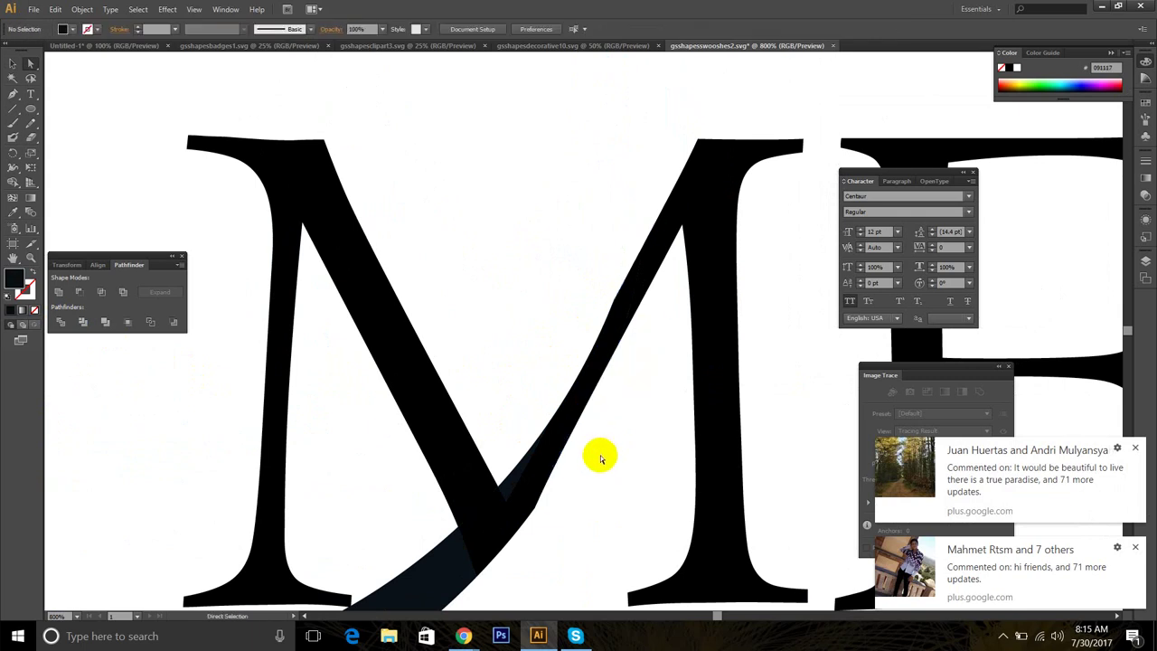
# Step: Fill the divided M and inner swoosh pieces with the lettering's black using the Eyedropper
pyautogui.scroll(-4, 558, 443)
pyautogui.moveTo(603, 538); pyautogui.dragTo(492, 351)
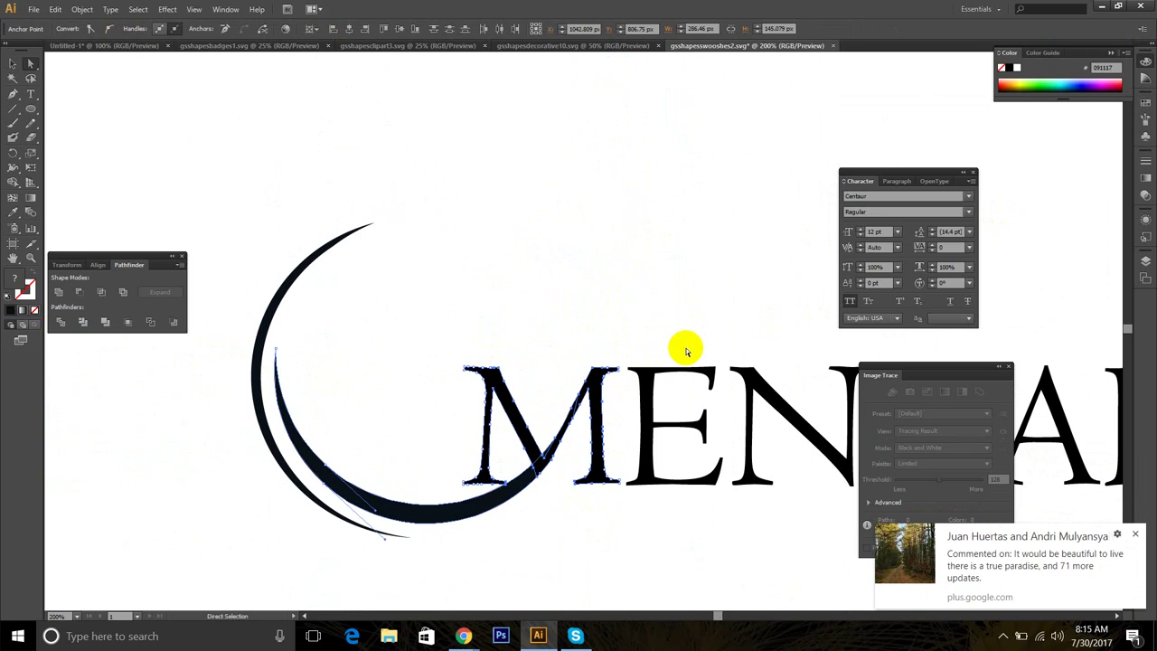
pyautogui.press('i')
pyautogui.click(593, 387)
pyautogui.press('a')
pyautogui.click(581, 318)
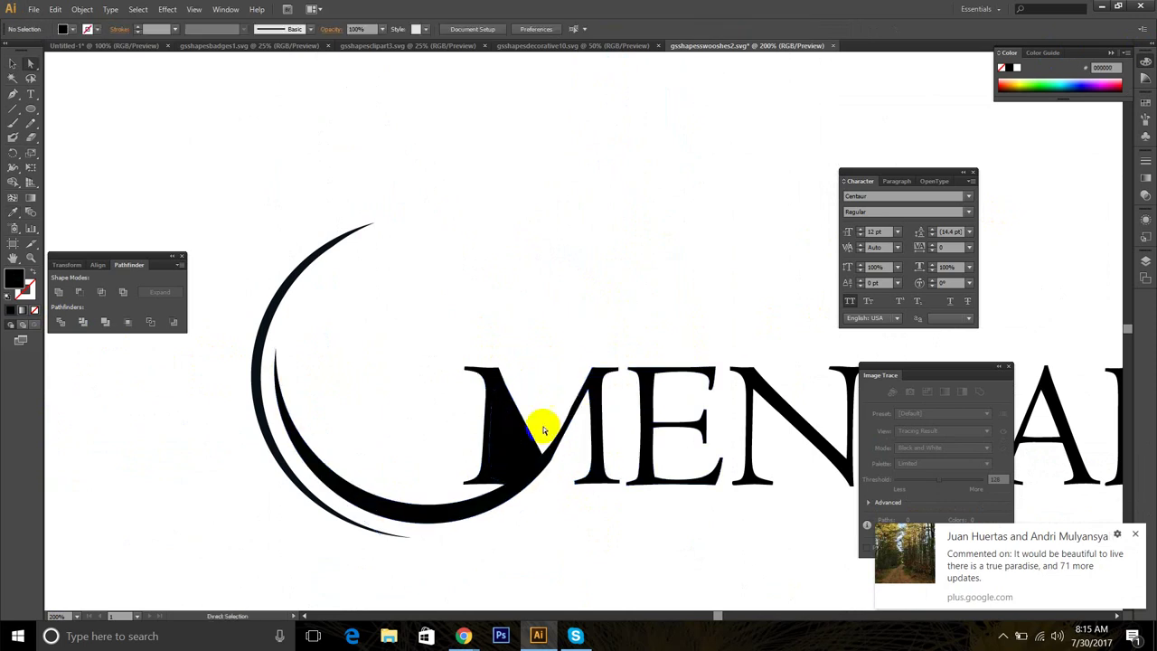
# Step: Delete the black-filled piece that covers the gap between the M's left stem and its diagonal
pyautogui.click(510, 447)
pyautogui.press('Delete')
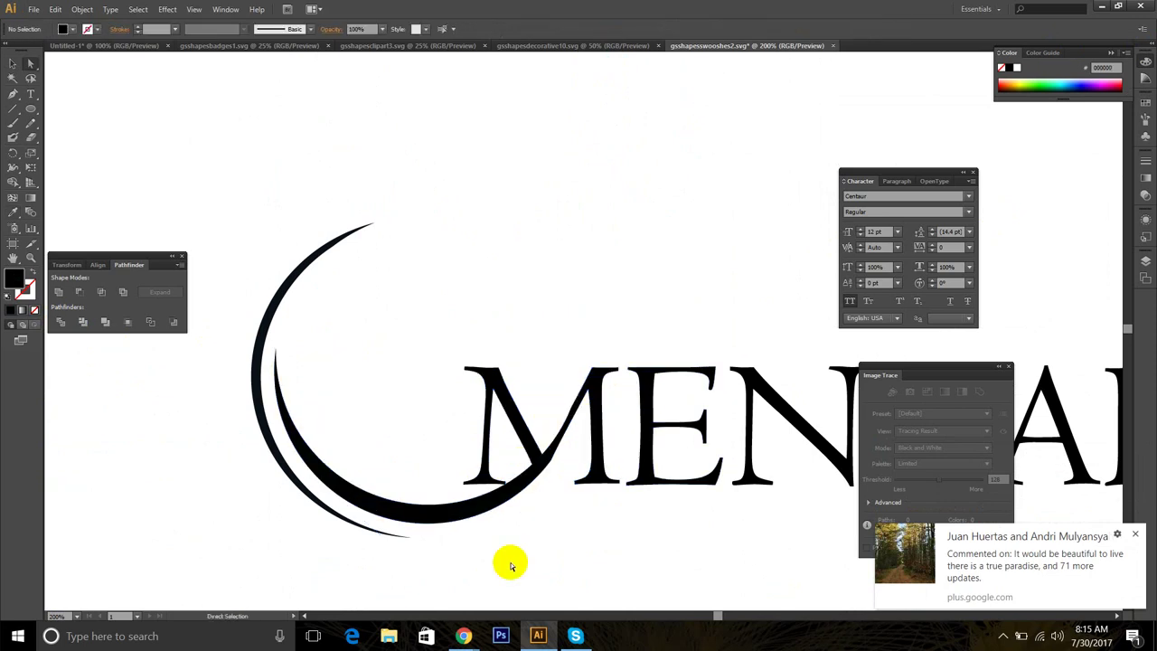
pyautogui.click(509, 562)
pyautogui.press('c')
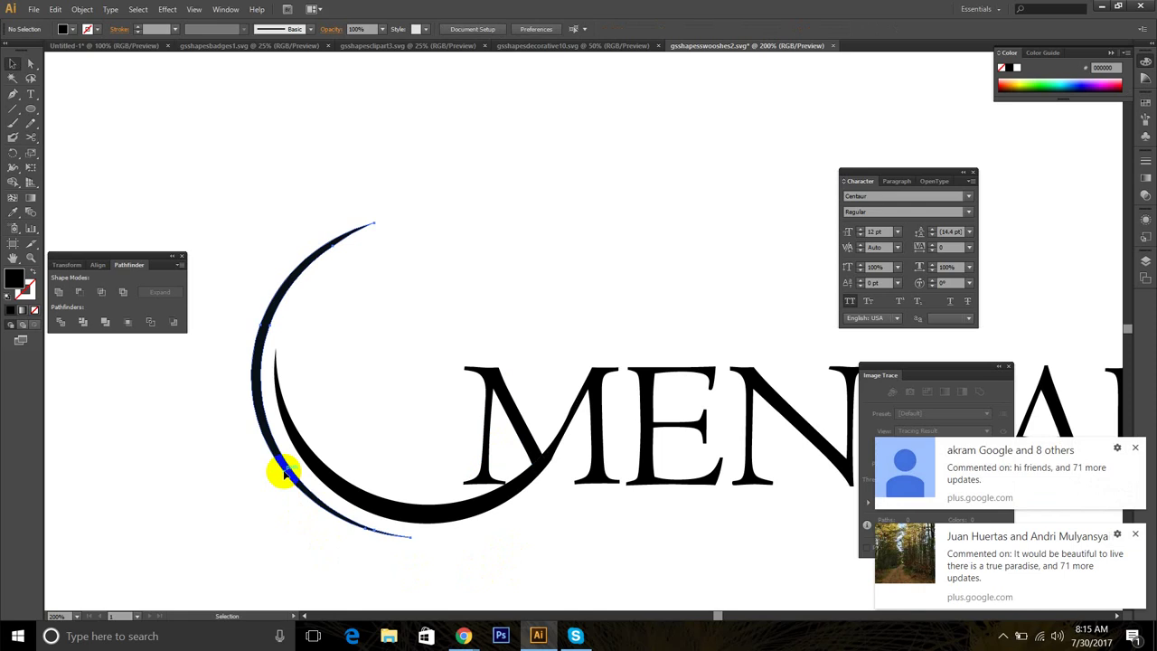
pyautogui.click(282, 472)
pyautogui.moveTo(439, 224); pyautogui.dragTo(500, 261)
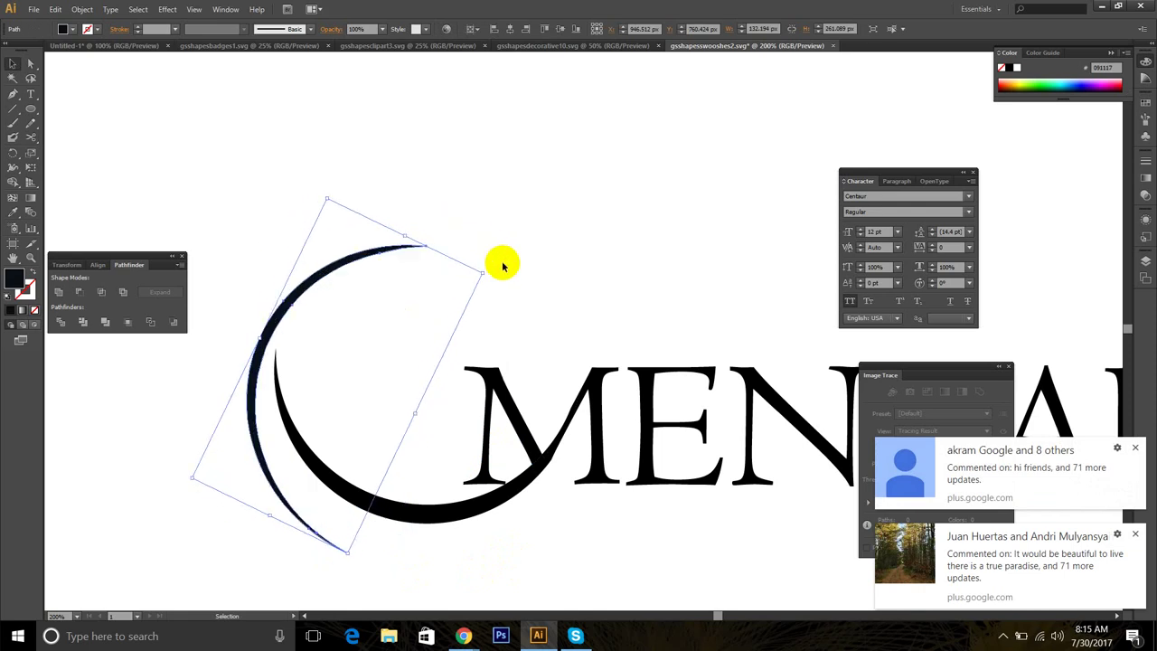
pyautogui.moveTo(309, 281); pyautogui.dragTo(453, 233)
pyautogui.hotkey('ctrl', 'z')
pyautogui.hotkey('ctrl', 'z')
# Step: Duplicate the thin outer crescent, rotate the copy about 90 degrees clockwise and place it as the upper arc of the ring
pyautogui.click(310, 317)
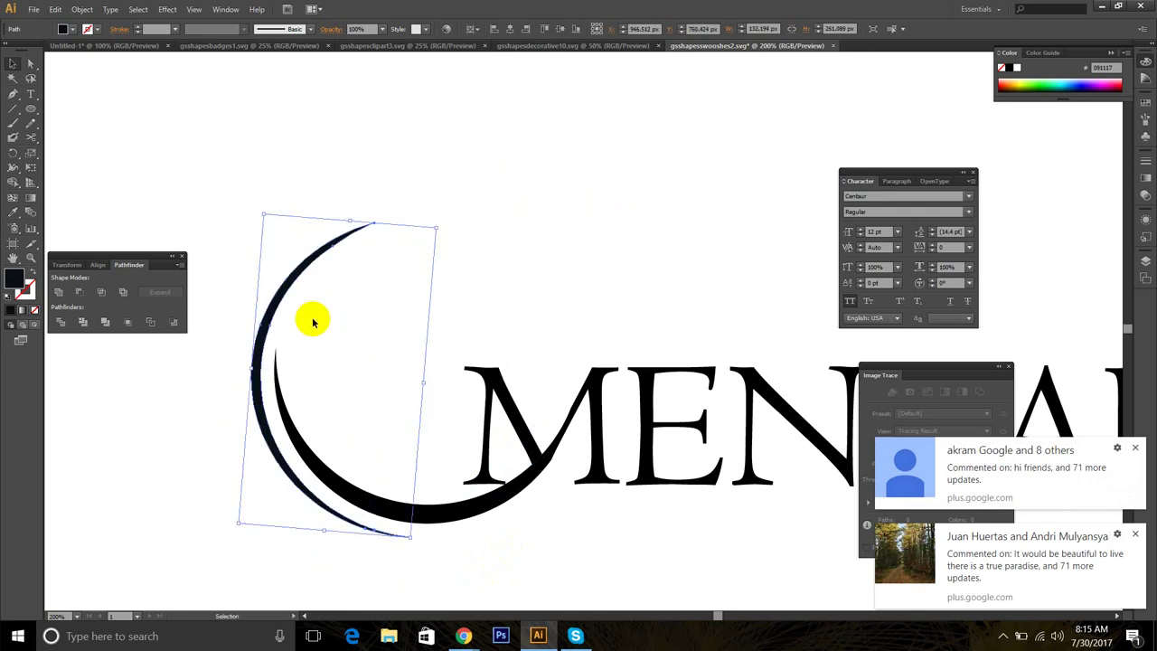
pyautogui.moveTo(310, 317); pyautogui.dragTo(478, 207)
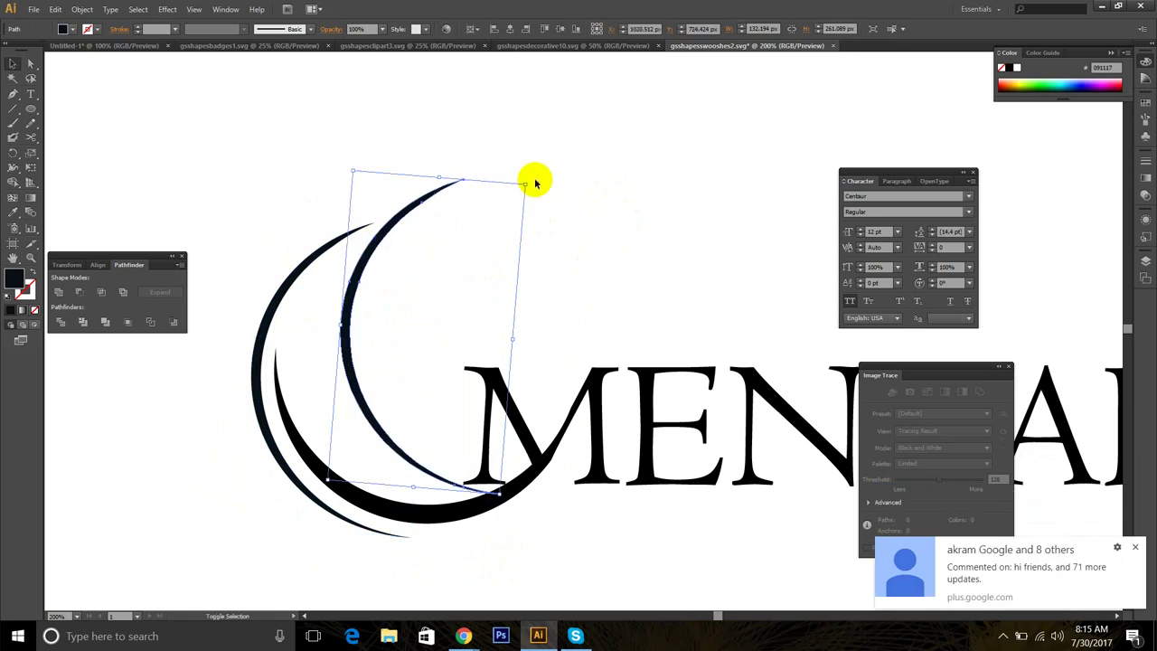
pyautogui.moveTo(530, 181); pyautogui.dragTo(329, 259)
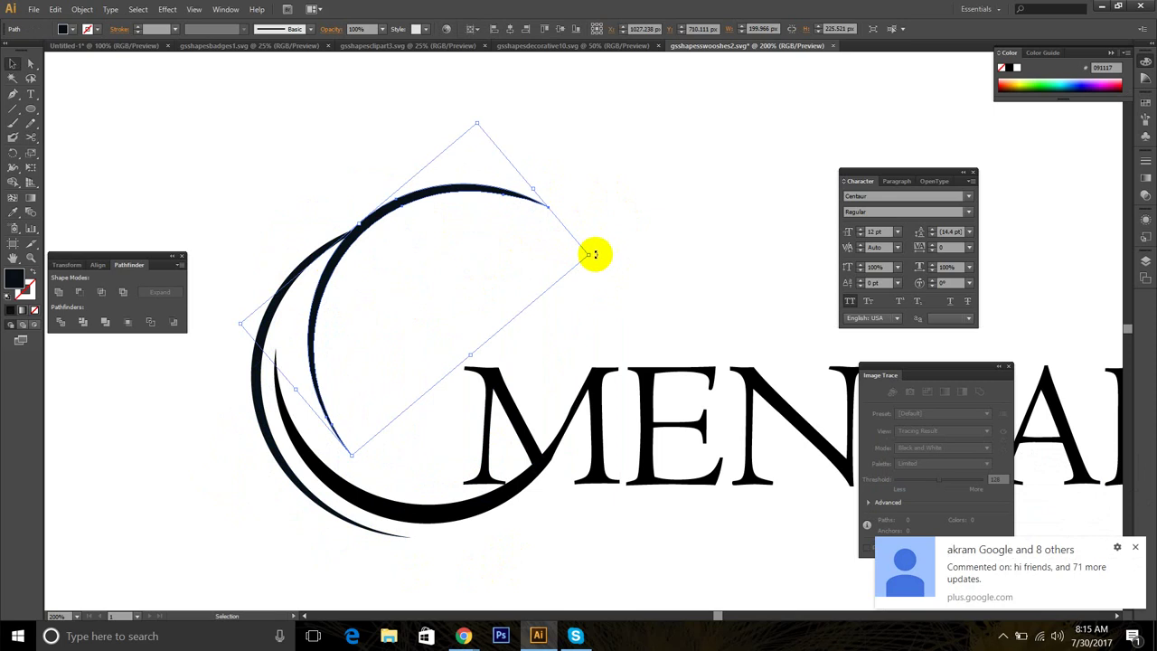
pyautogui.moveTo(595, 254); pyautogui.dragTo(623, 335)
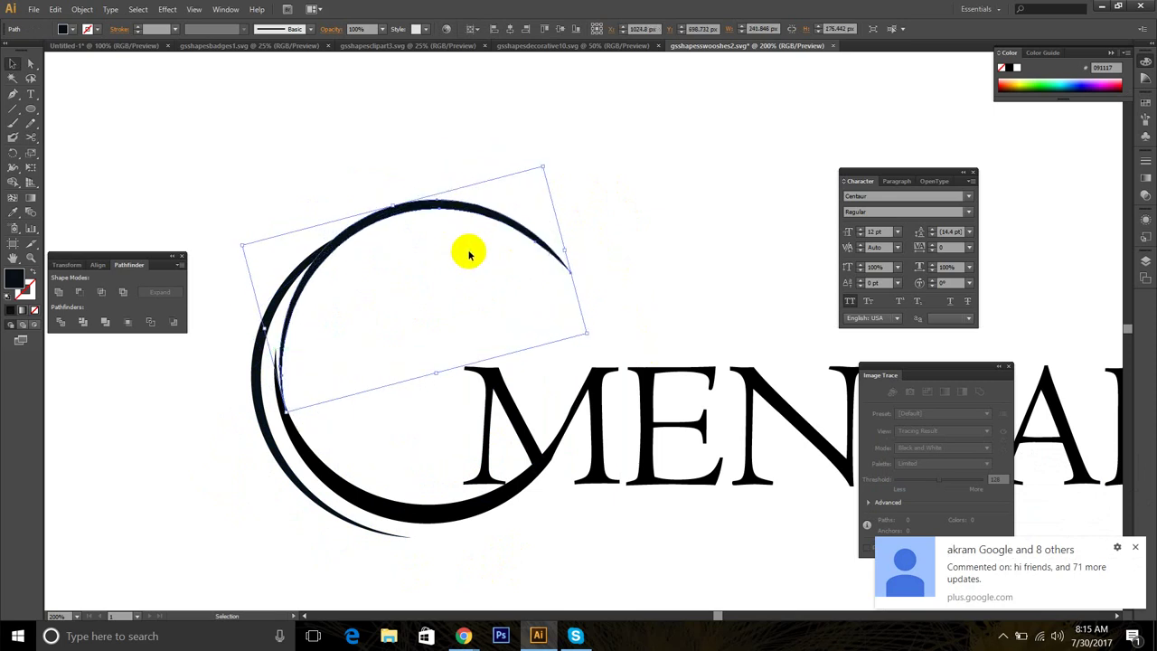
pyautogui.moveTo(439, 195); pyautogui.dragTo(529, 227)
pyautogui.moveTo(563, 171); pyautogui.dragTo(592, 226)
pyautogui.moveTo(442, 234)
pyautogui.mouseDown()
pyautogui.moveTo(442, 210)
pyautogui.moveTo(445, 228)
pyautogui.mouseUp()
pyautogui.click(639, 292)
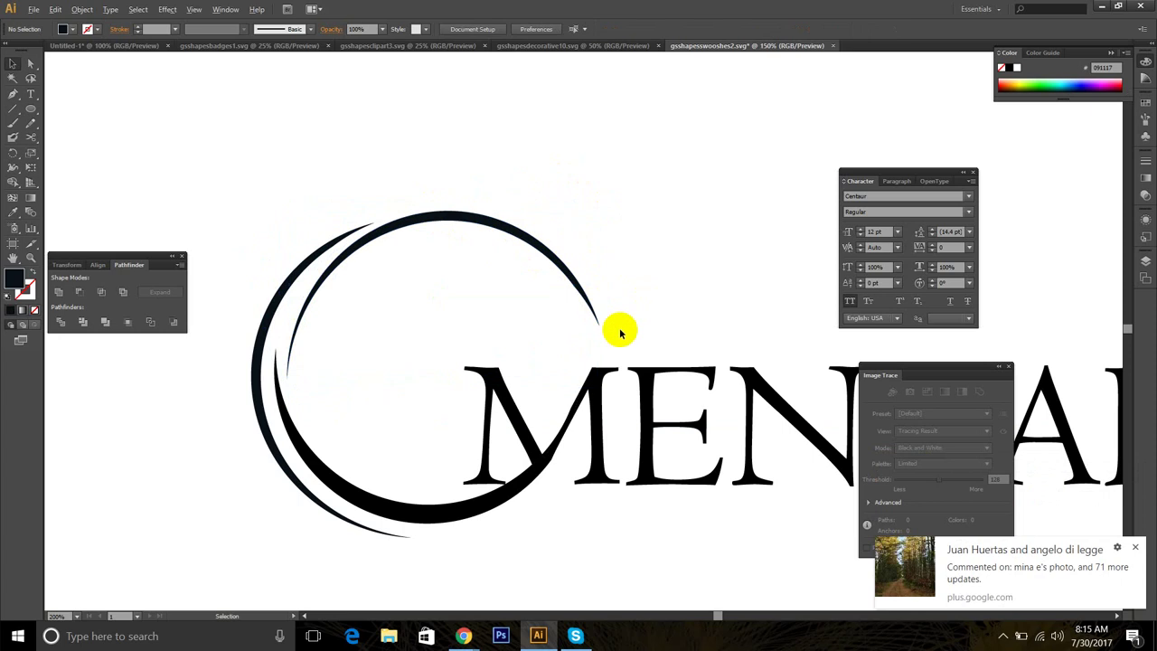
# Step: Ungroup the outlined MENKARIAL HONLA lettering
pyautogui.scroll(-4, 620, 329)
pyautogui.moveTo(691, 450); pyautogui.dragTo(589, 418)
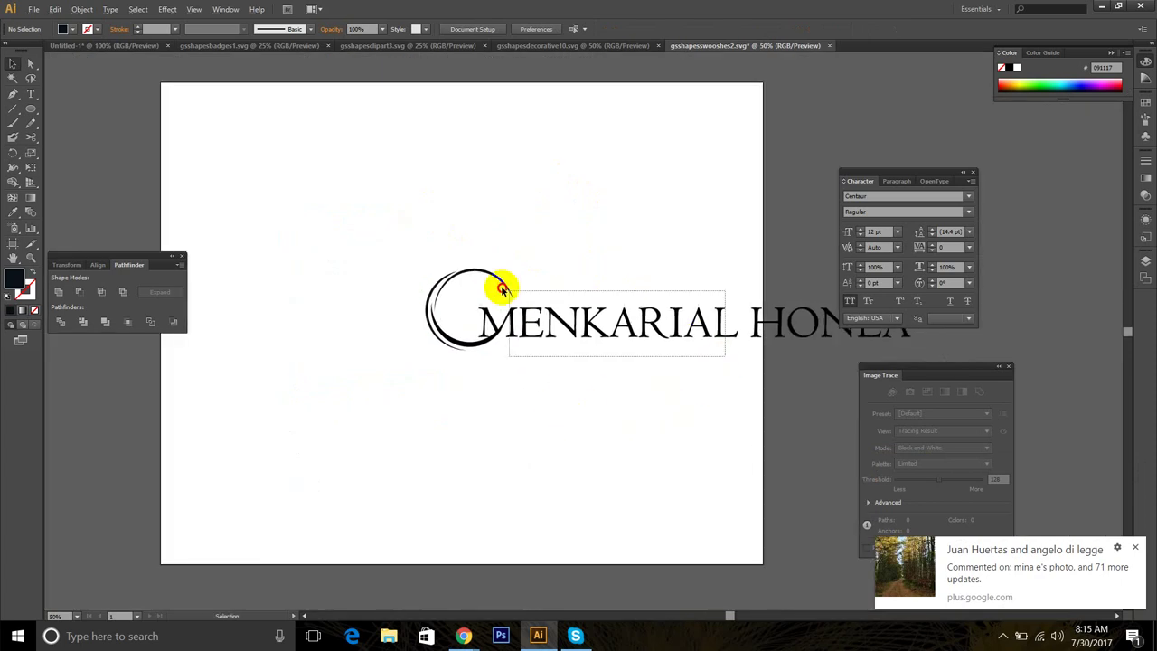
pyautogui.moveTo(503, 284); pyautogui.dragTo(592, 314)
pyautogui.rightClick(747, 329)
pyautogui.click(687, 418)
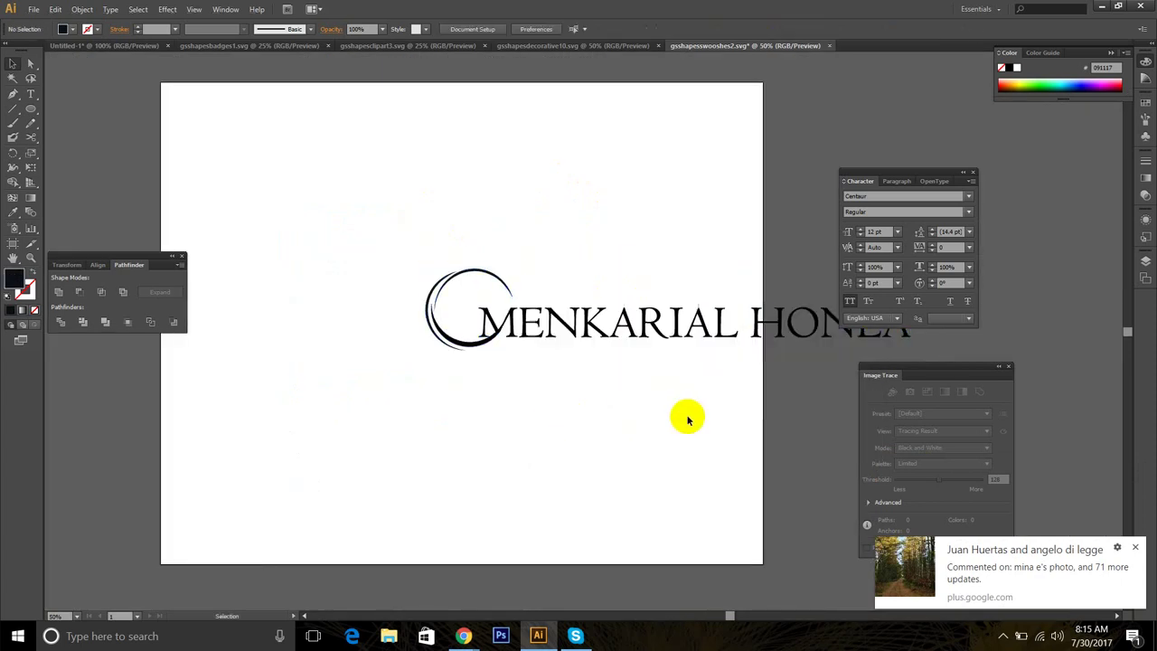
pyautogui.click(665, 308)
pyautogui.rightClick(714, 328)
pyautogui.click(723, 402)
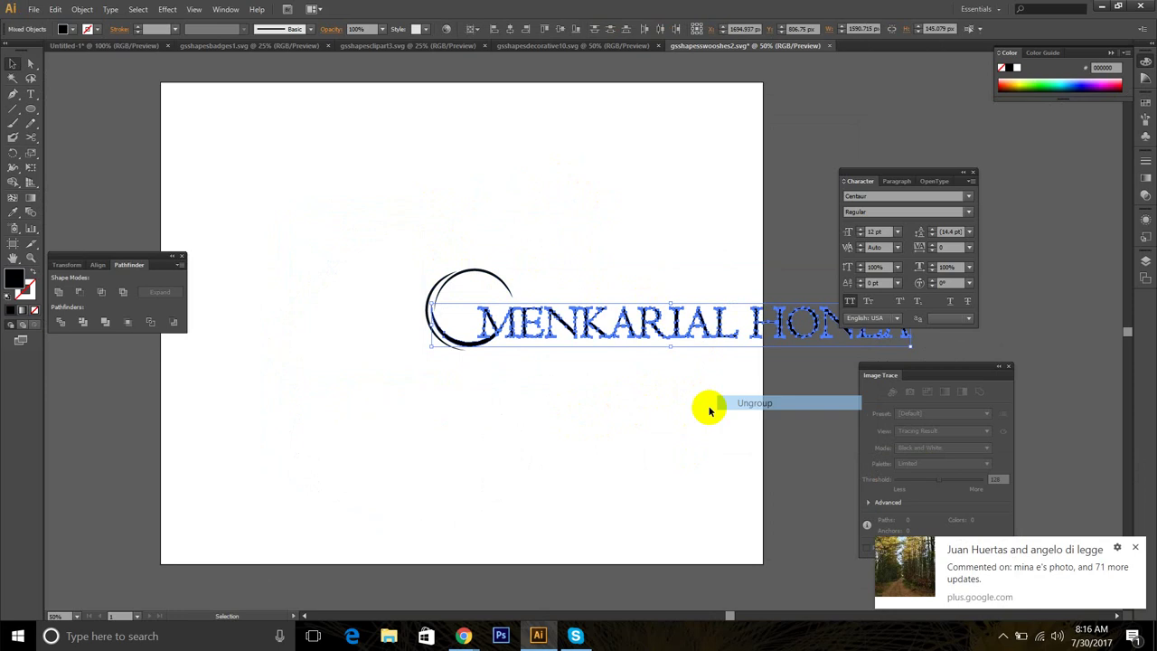
# Step: Group MENKARIAL with the swooshes and move the group up and left on the artboard
pyautogui.moveTo(737, 363); pyautogui.dragTo(397, 194)
pyautogui.click(550, 349)
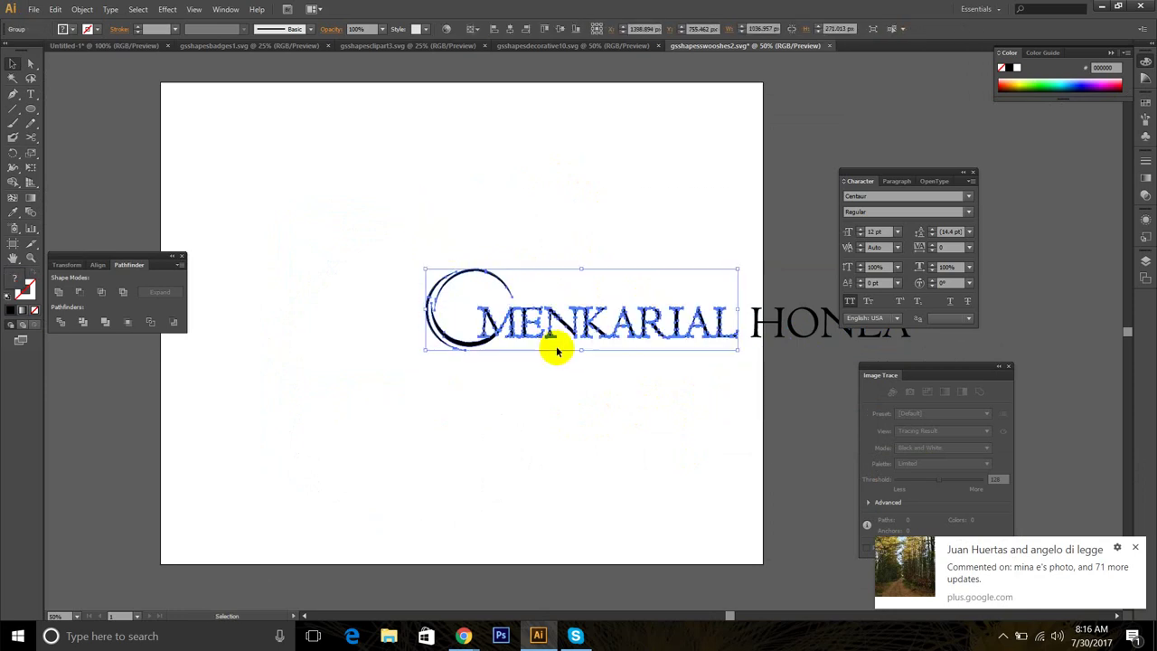
pyautogui.moveTo(529, 343); pyautogui.dragTo(418, 282)
# Step: Move the word HONLA below MENKARIAL and scale it down to about 180 px wide
pyautogui.moveTo(787, 374); pyautogui.dragTo(674, 277)
pyautogui.moveTo(716, 298); pyautogui.dragTo(335, 362)
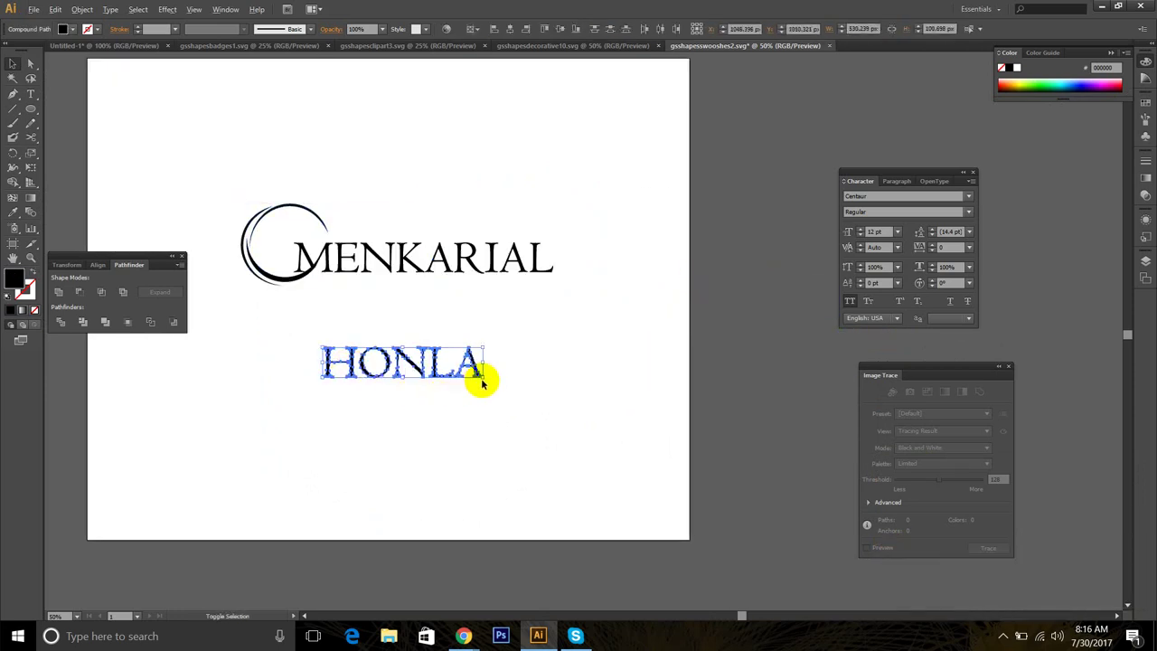
pyautogui.moveTo(481, 378); pyautogui.dragTo(400, 382)
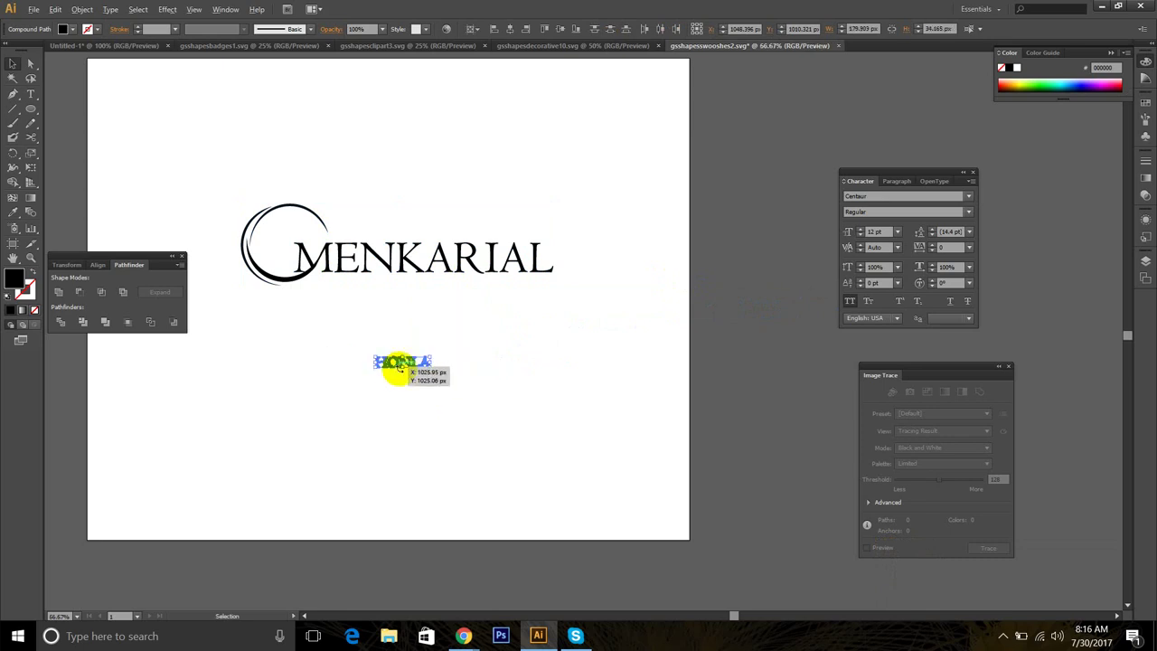
pyautogui.hotkey('ctrl', '+')
pyautogui.hotkey('ctrl', '+')
pyautogui.hotkey('ctrl', '+')
pyautogui.click(757, 549)
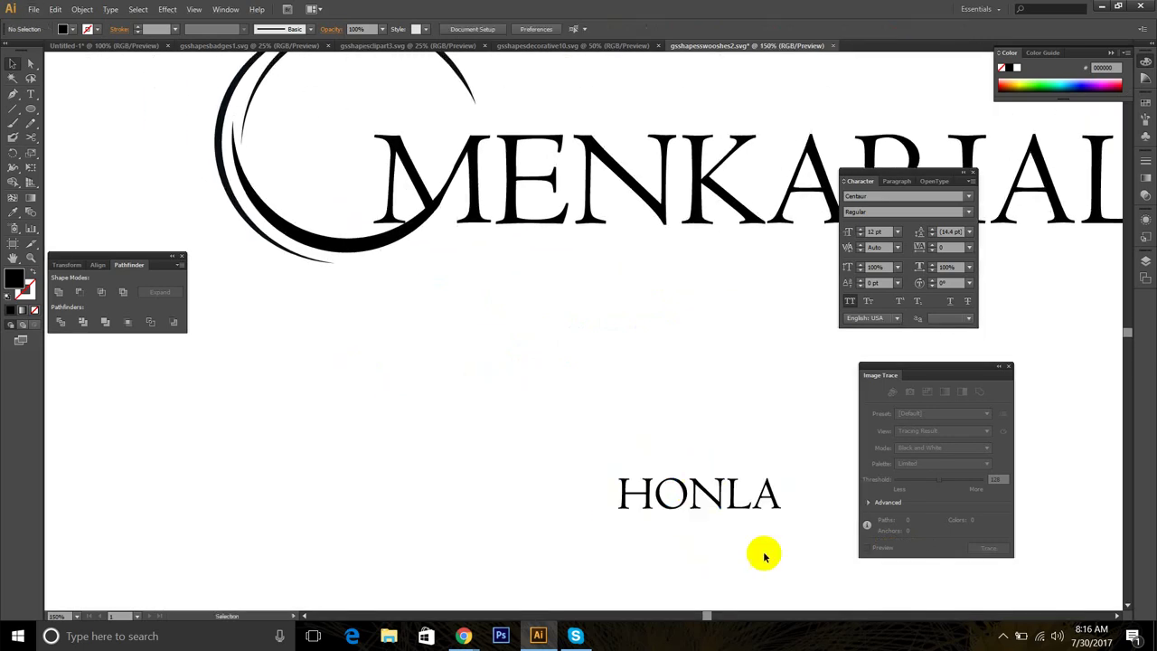
# Step: Place HONLA inside the swoosh ring above the M and enlarge it to about 237 px wide
pyautogui.moveTo(635, 485); pyautogui.dragTo(322, 94)
pyautogui.moveTo(507, 309); pyautogui.dragTo(521, 374)
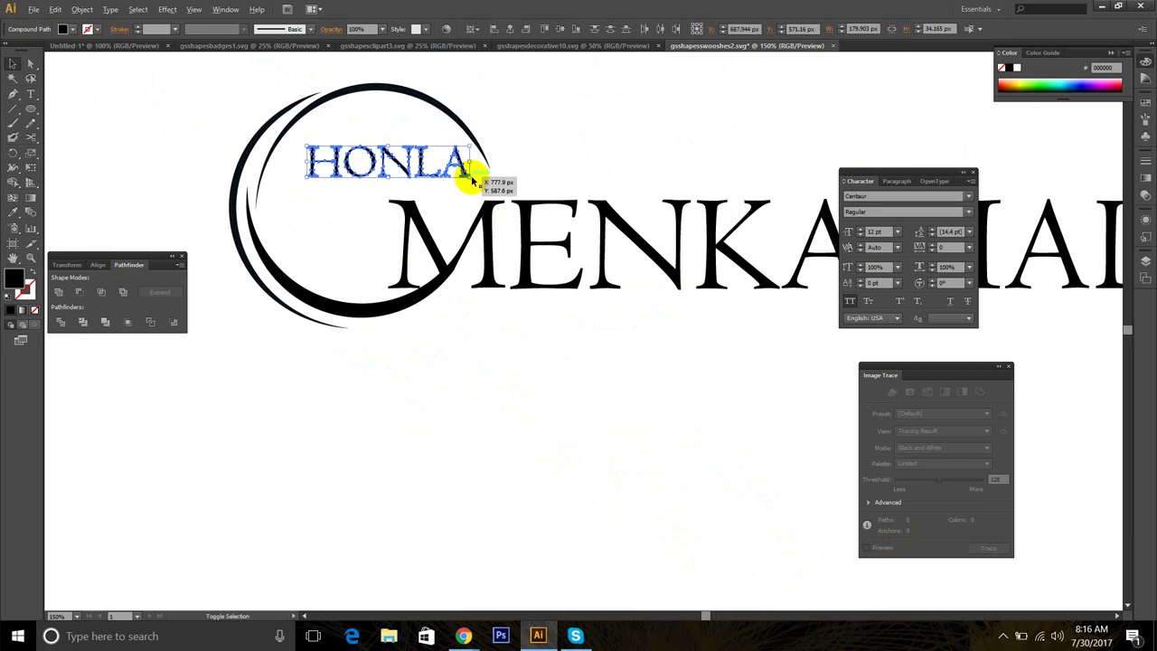
pyautogui.moveTo(469, 180)
pyautogui.mouseDown()
pyautogui.moveTo(495, 182)
pyautogui.moveTo(455, 192)
pyautogui.mouseUp()
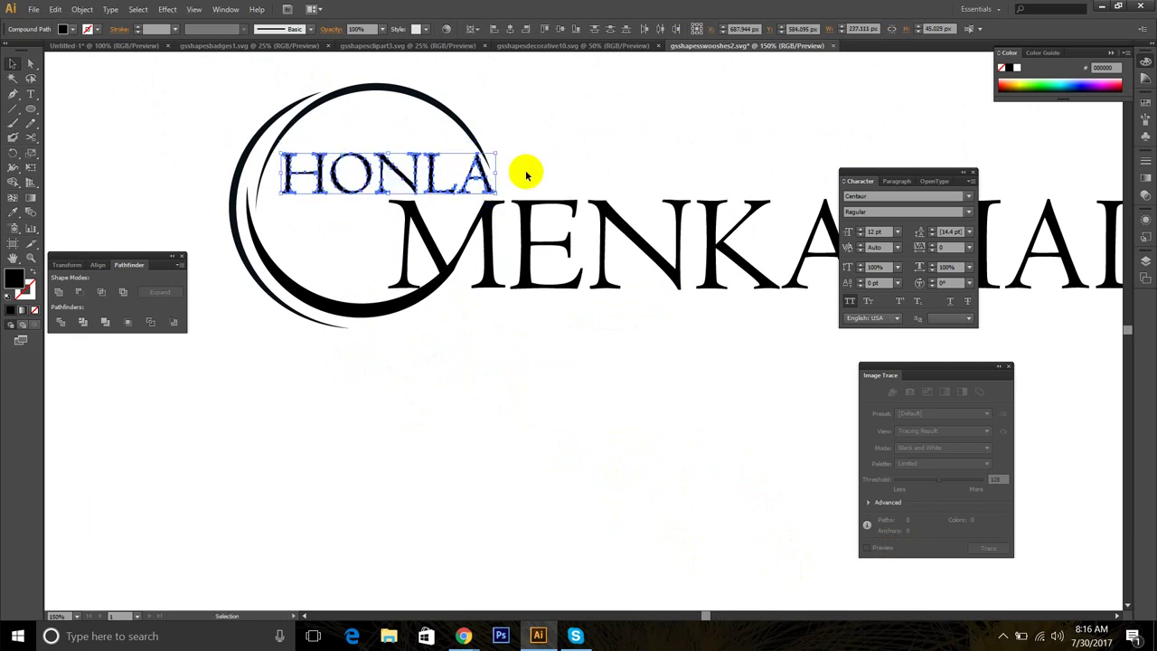
pyautogui.click(526, 173)
pyautogui.moveTo(536, 157); pyautogui.dragTo(562, 225)
pyautogui.scroll(-2, 502, 263)
pyautogui.moveTo(529, 425); pyautogui.dragTo(470, 431)
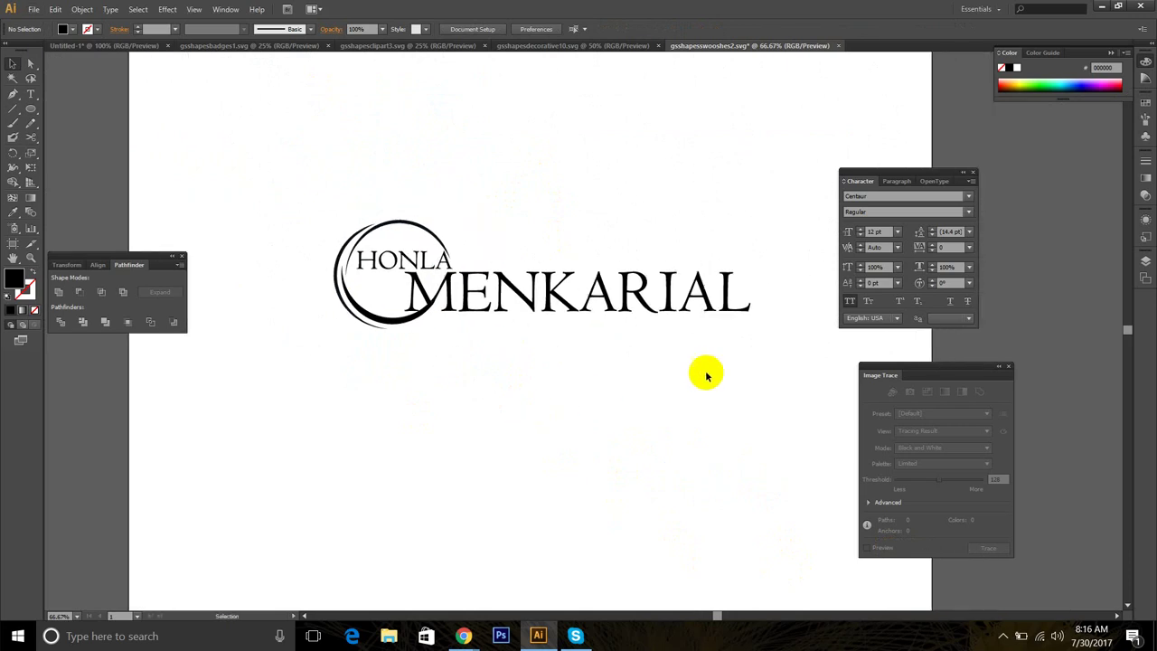
# Step: Open the Basic RGB swatch library and fill the whole logo with magenta (FF00FF)
pyautogui.moveTo(773, 368); pyautogui.dragTo(276, 149)
pyautogui.click(751, 433)
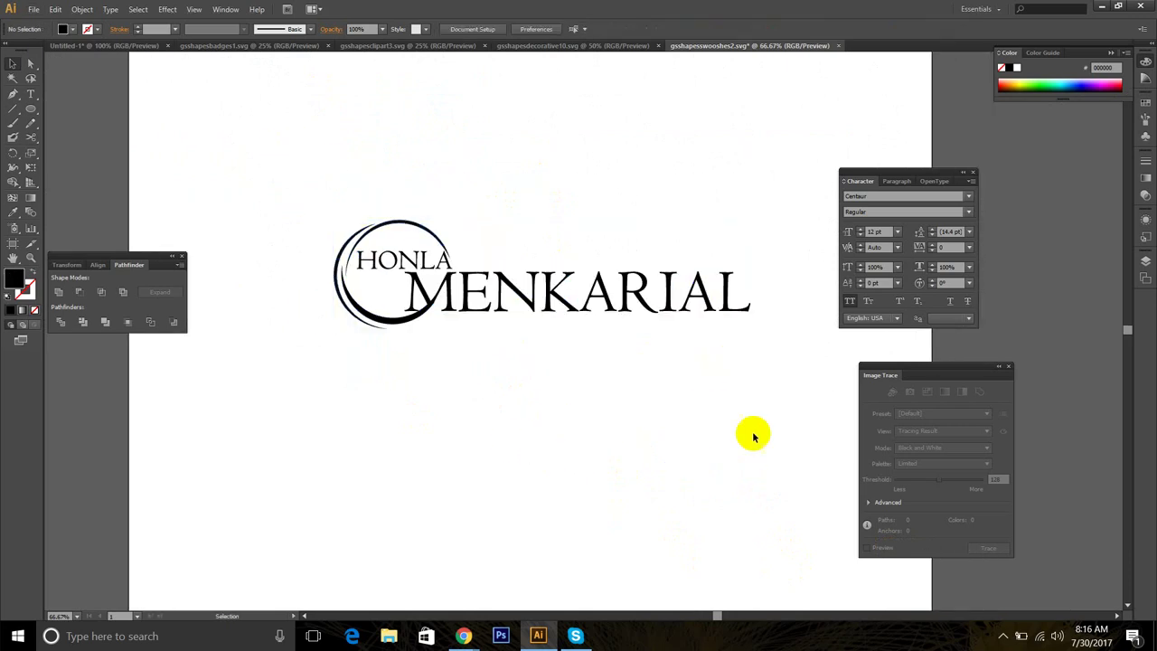
pyautogui.moveTo(798, 349); pyautogui.dragTo(271, 245)
pyautogui.click(66, 27)
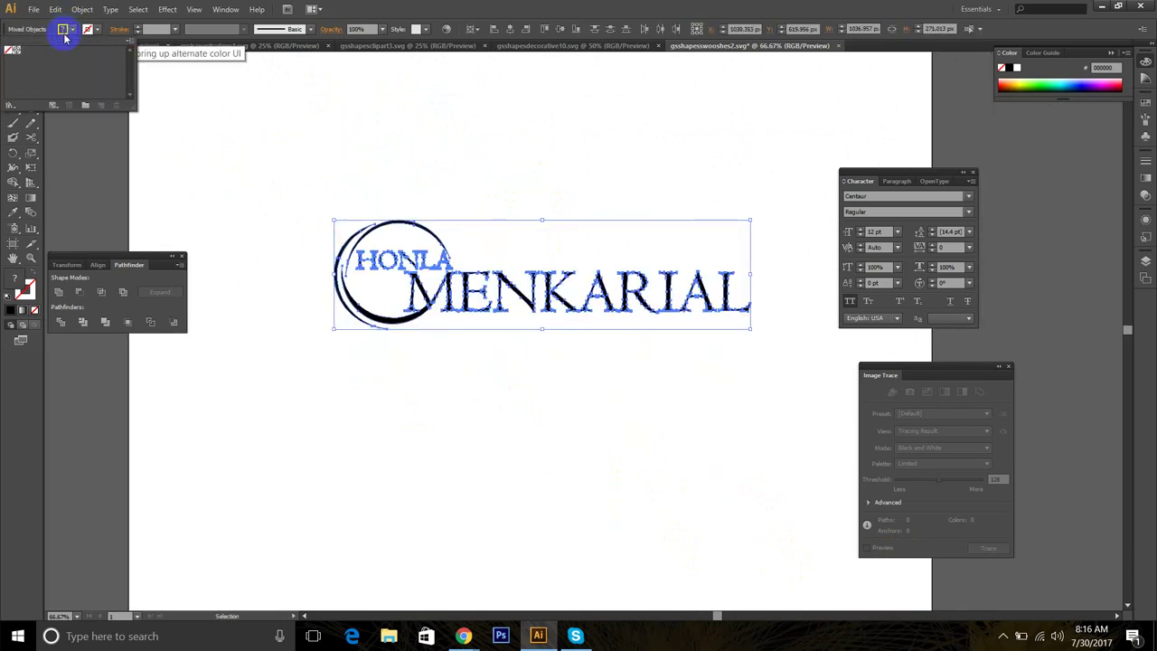
pyautogui.click(9, 106)
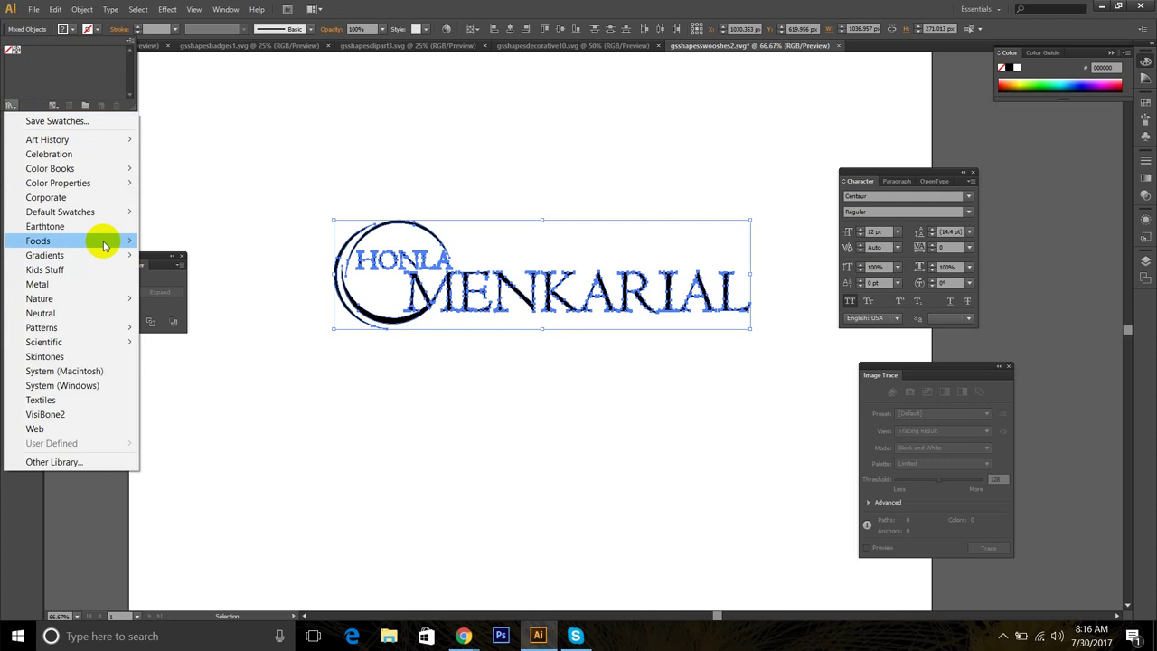
pyautogui.moveTo(101, 212)
pyautogui.click(188, 211)
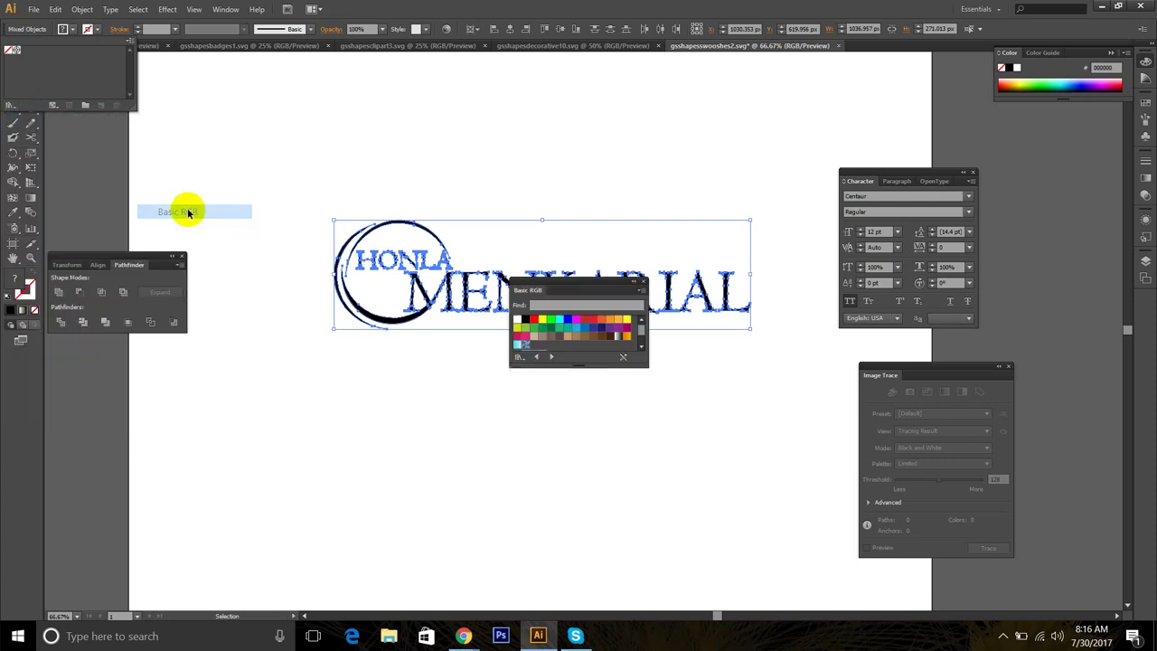
pyautogui.moveTo(567, 285); pyautogui.dragTo(723, 430)
pyautogui.click(576, 320)
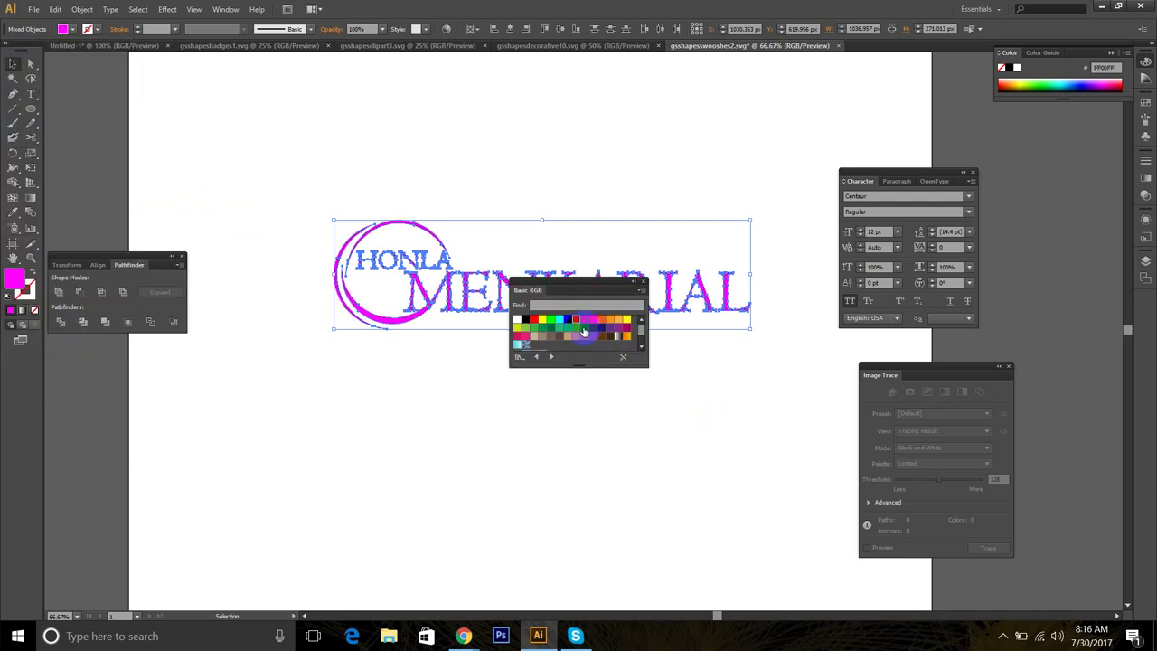
# Step: Recolour the whole logo light blue (29ABE2) with a Basic RGB swatch
pyautogui.moveTo(581, 288); pyautogui.dragTo(637, 381)
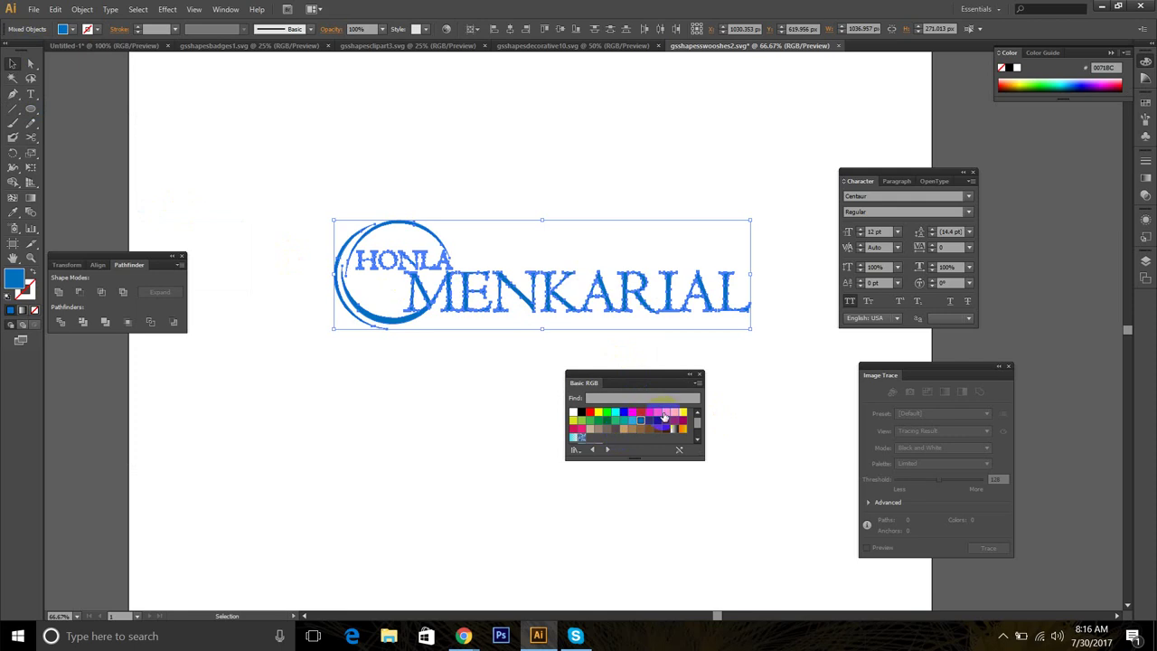
pyautogui.click(632, 421)
pyautogui.click(464, 427)
pyautogui.scroll(-3, 460, 417)
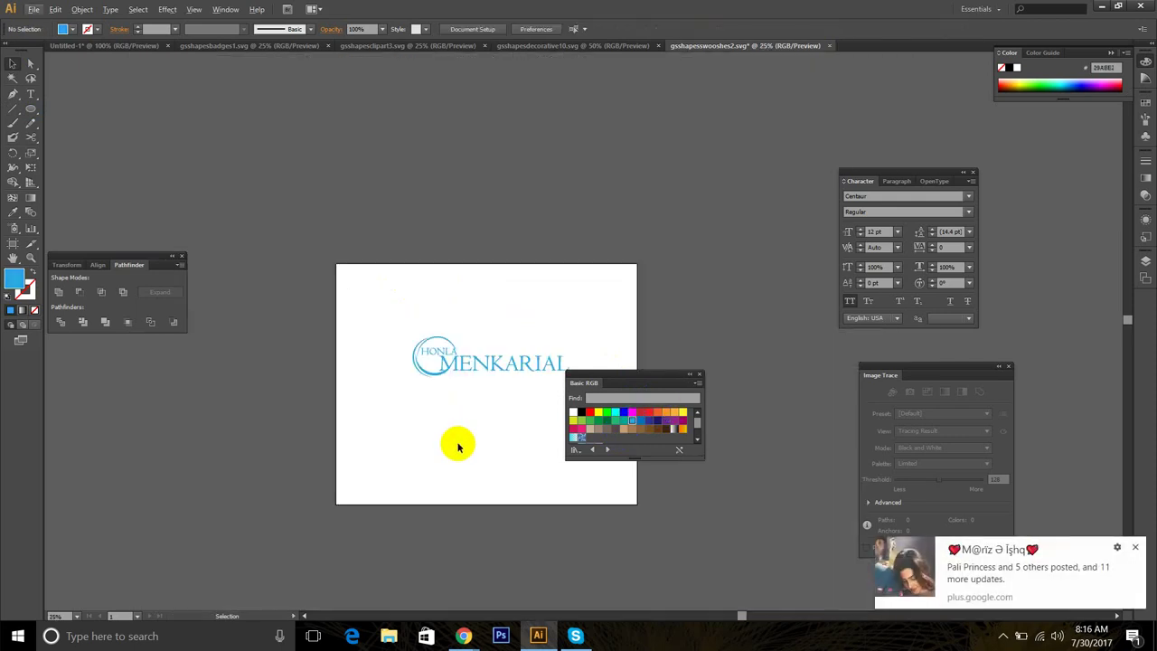
# Step: Draw a 2000 by 1600 px rectangle covering the whole artboard
pyautogui.moveTo(458, 447); pyautogui.dragTo(397, 343)
pyautogui.scroll(1, 447, 262)
pyautogui.moveTo(558, 318); pyautogui.dragTo(317, 196)
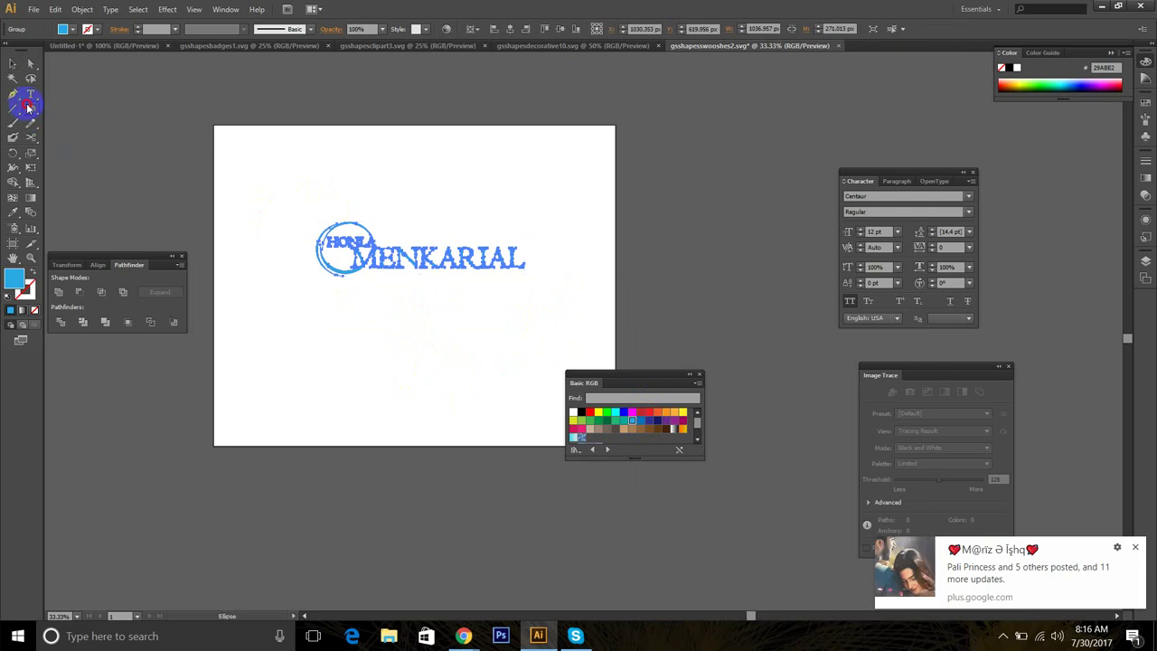
pyautogui.moveTo(28, 107); pyautogui.dragTo(77, 104)
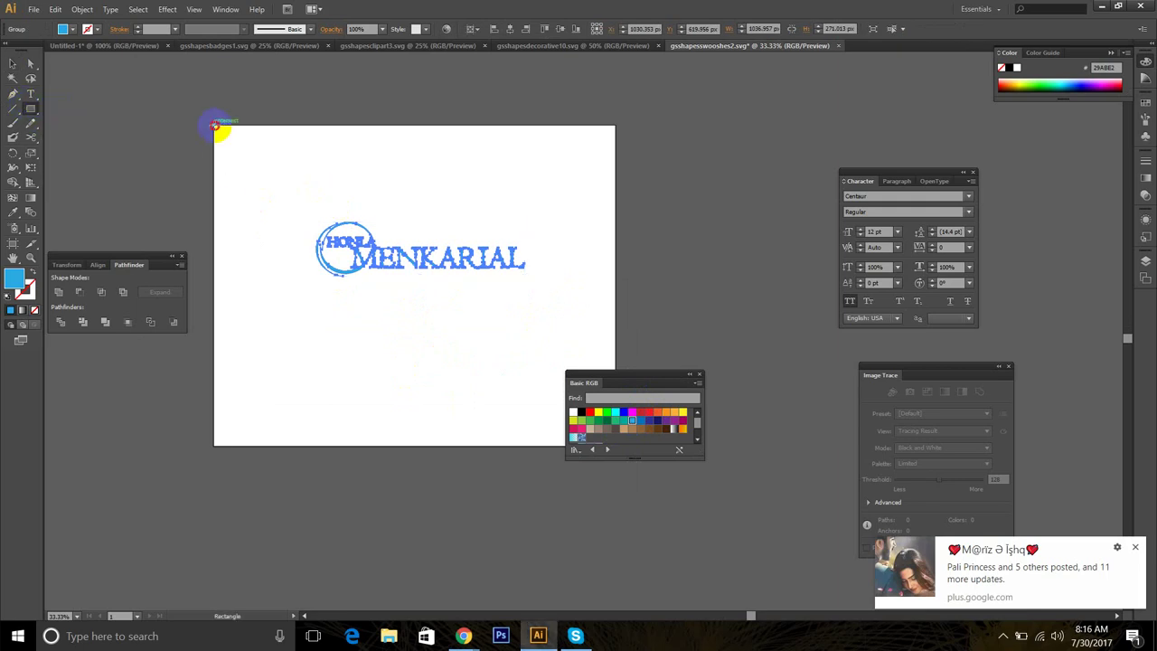
pyautogui.moveTo(214, 125); pyautogui.dragTo(615, 446)
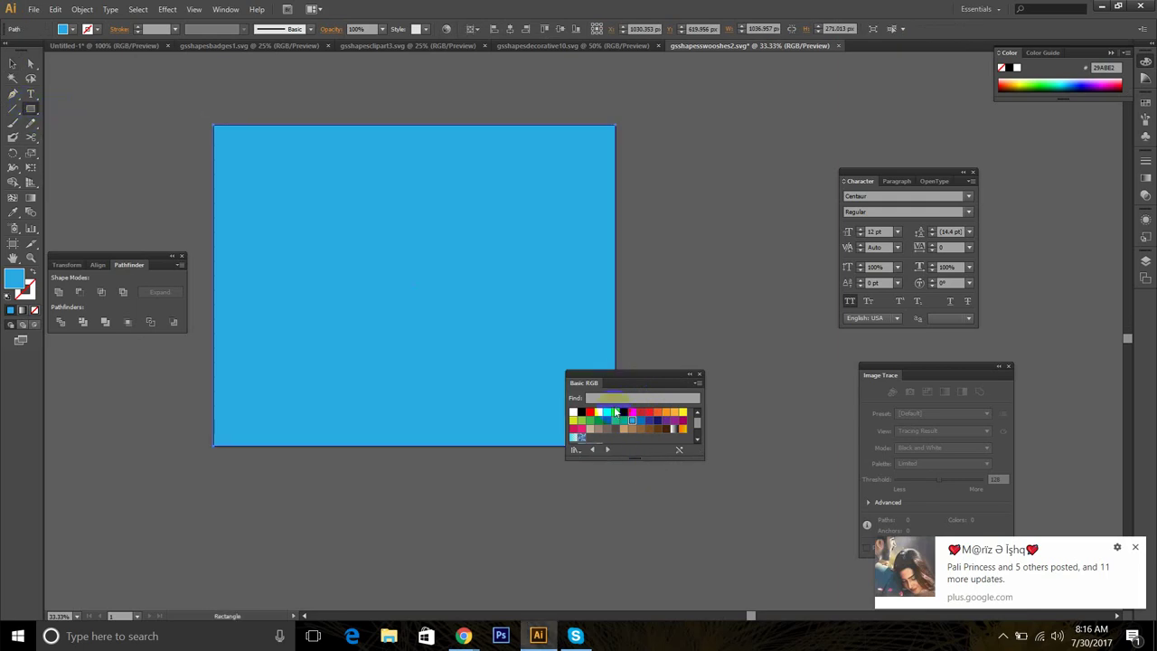
# Step: Fill the artboard-sized rectangle with near-black (1A1A1A) and place it behind the logo as a background
pyautogui.moveTo(623, 375); pyautogui.dragTo(778, 404)
pyautogui.click(523, 394)
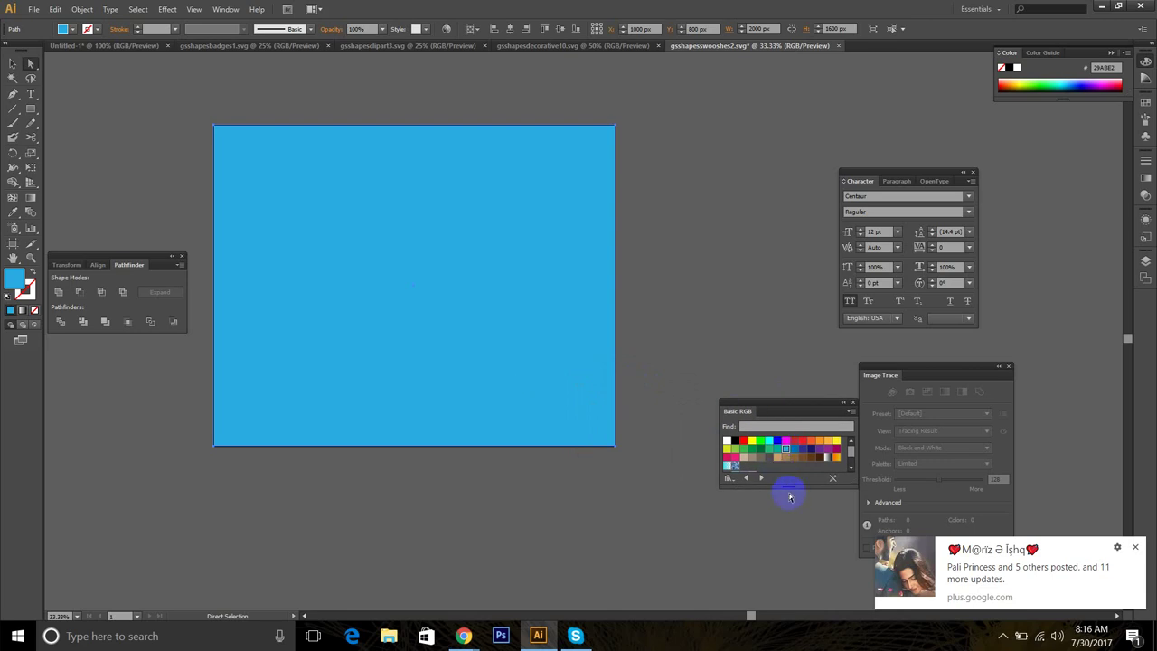
pyautogui.moveTo(789, 485); pyautogui.dragTo(773, 545)
pyautogui.click(744, 485)
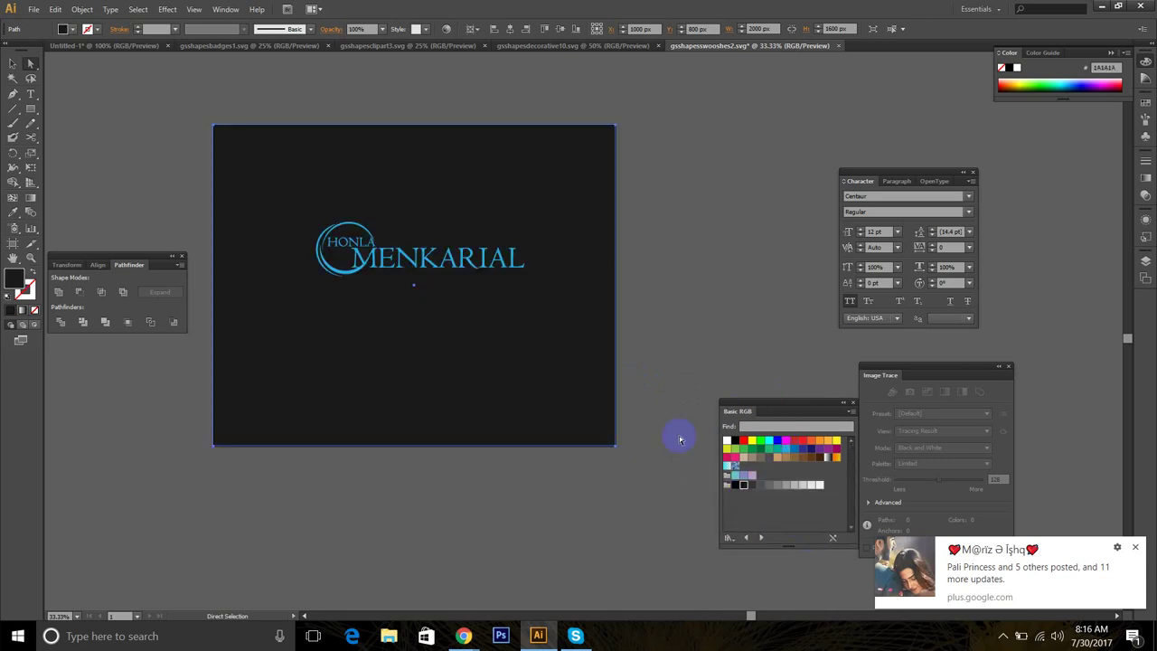
pyautogui.click(687, 309)
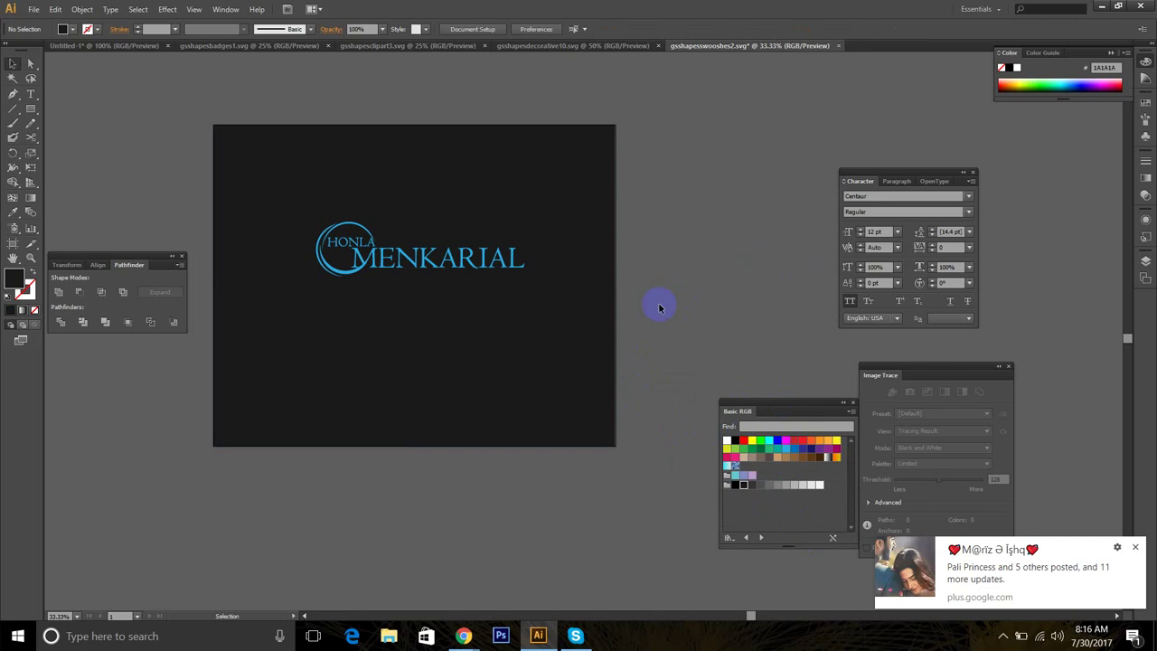
# Step: Fill the HONLA MENKARIAL logo with light grey (E6E6E6)
pyautogui.moveTo(589, 343); pyautogui.dragTo(269, 168)
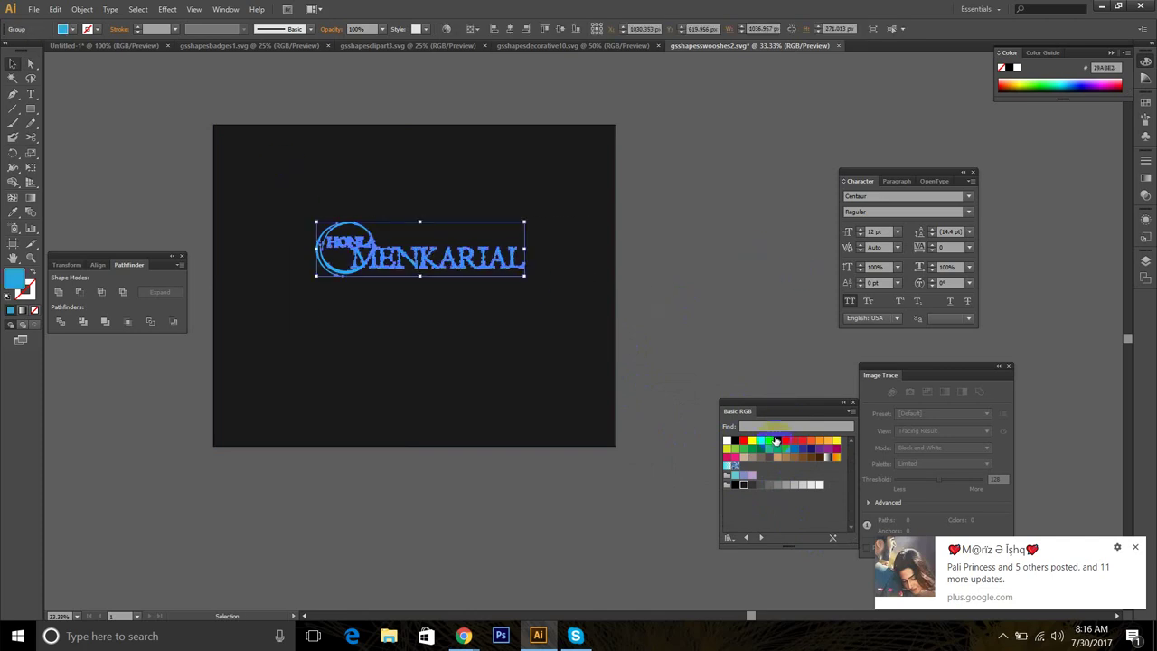
pyautogui.click(811, 485)
pyautogui.hotkey('ctrl', 'v')
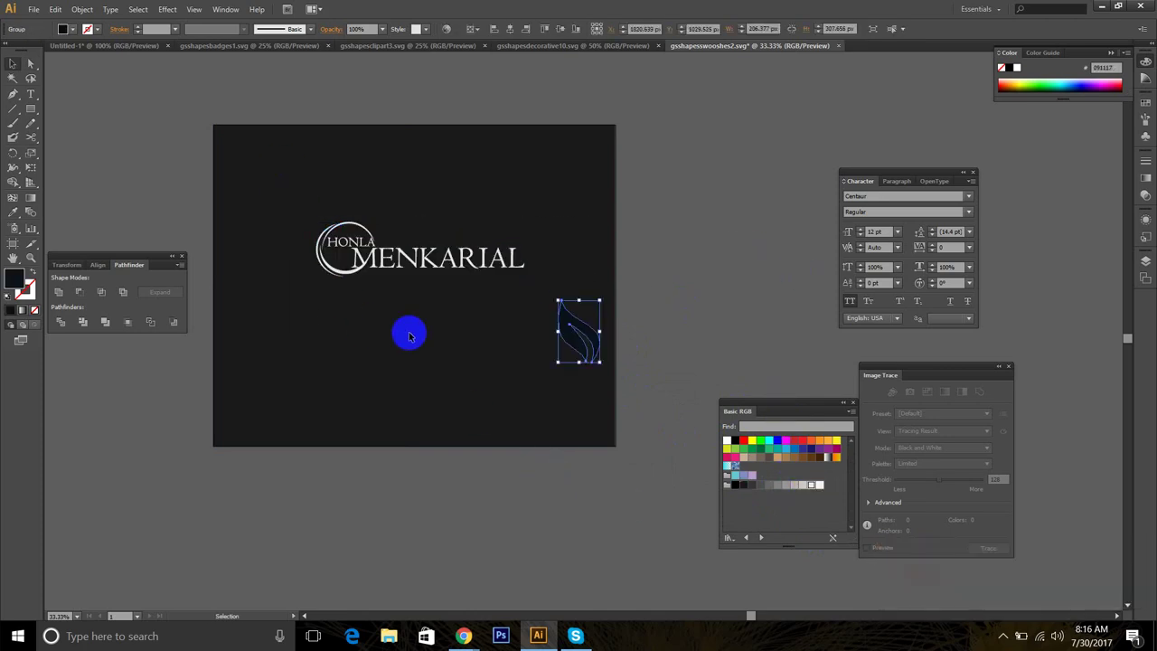
pyautogui.hotkey('ctrl', 'z')
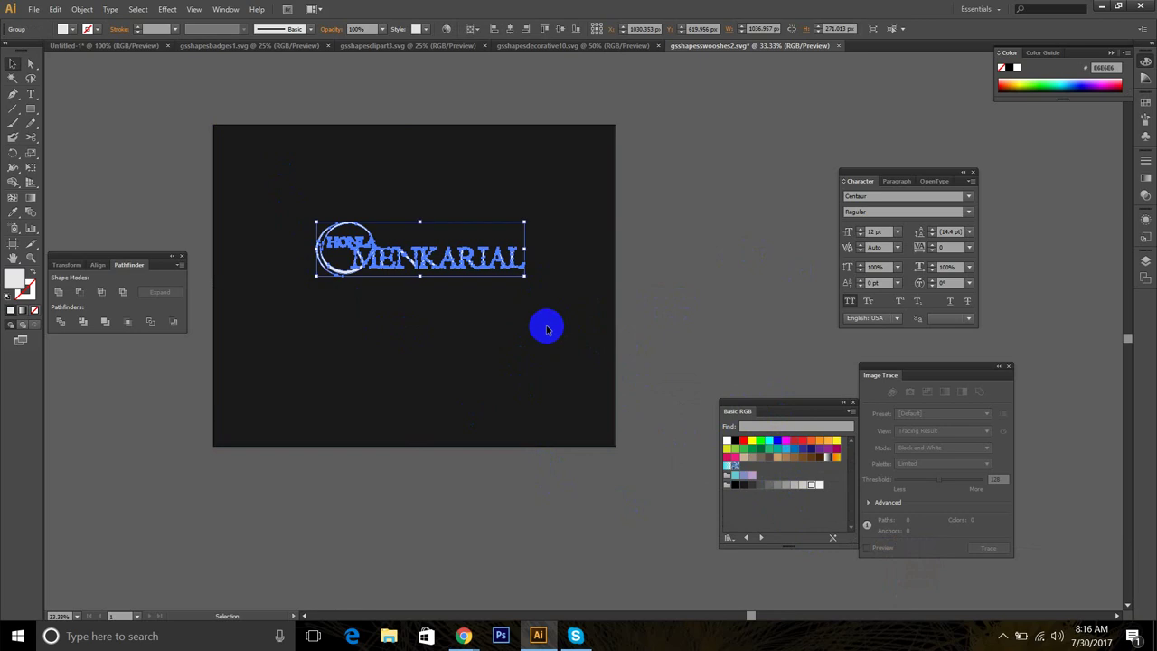
# Step: Centre the logo horizontally and vertically on the artboard and check it up close
pyautogui.click(511, 29)
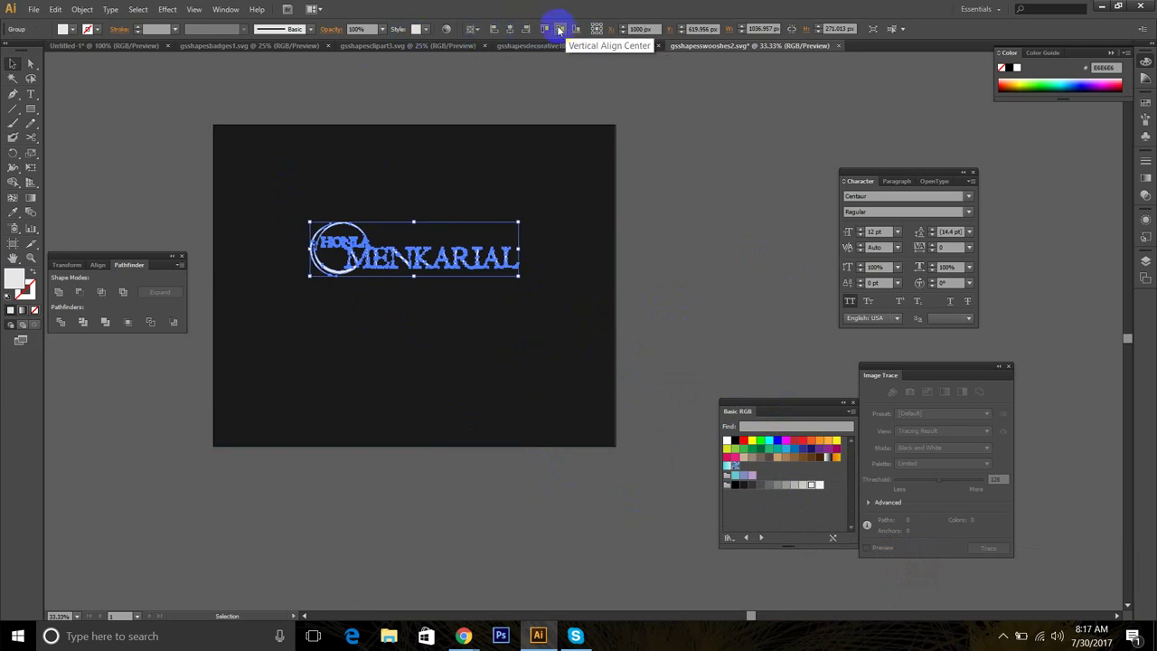
pyautogui.click(552, 29)
pyautogui.click(646, 339)
pyautogui.scroll(3, 462, 366)
pyautogui.moveTo(389, 398); pyautogui.dragTo(575, 471)
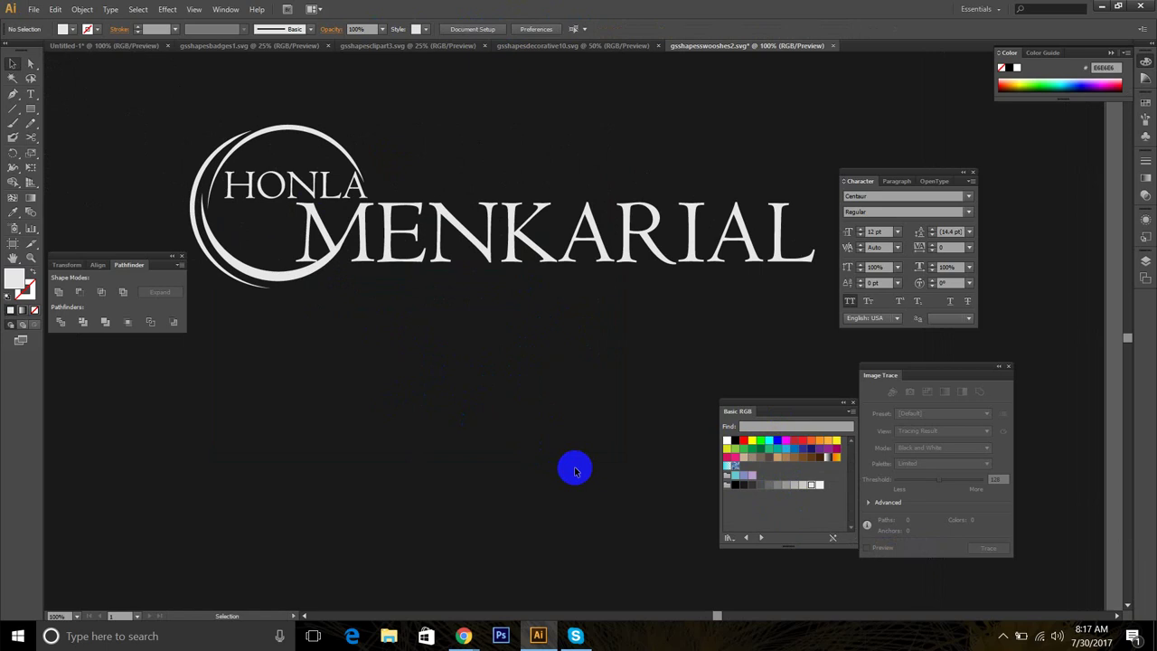
pyautogui.scroll(-2, 696, 447)
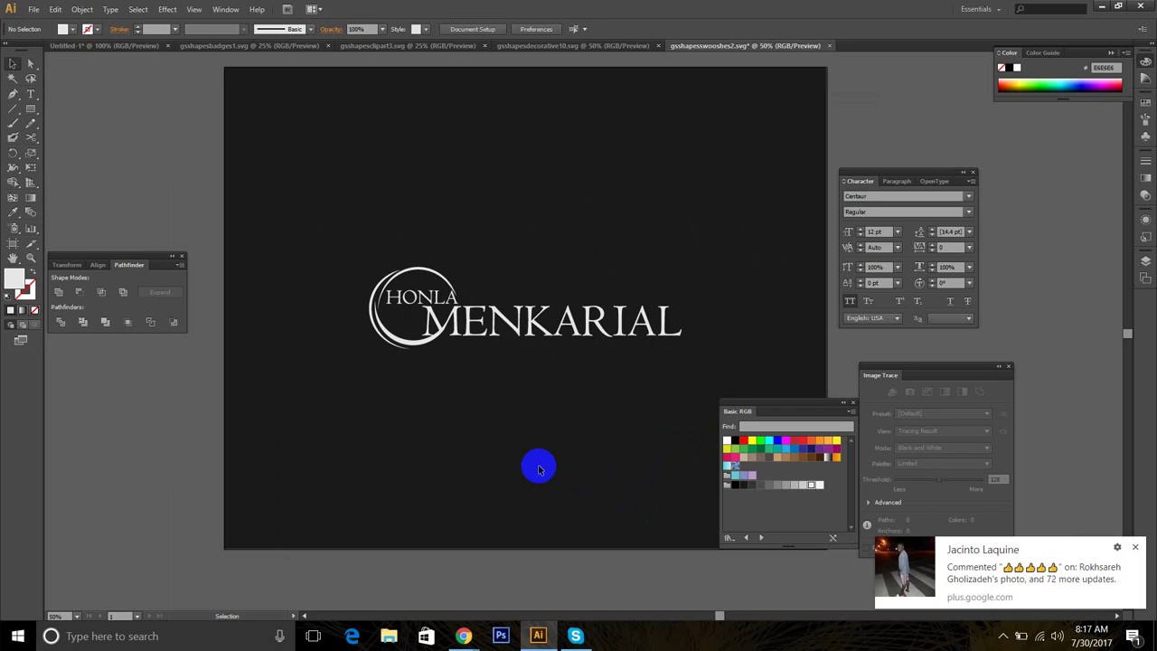
# Step: Switch to GraphicSprings in Chrome and look through the Swooshes and Symbols shape categories
pyautogui.click(474, 636)
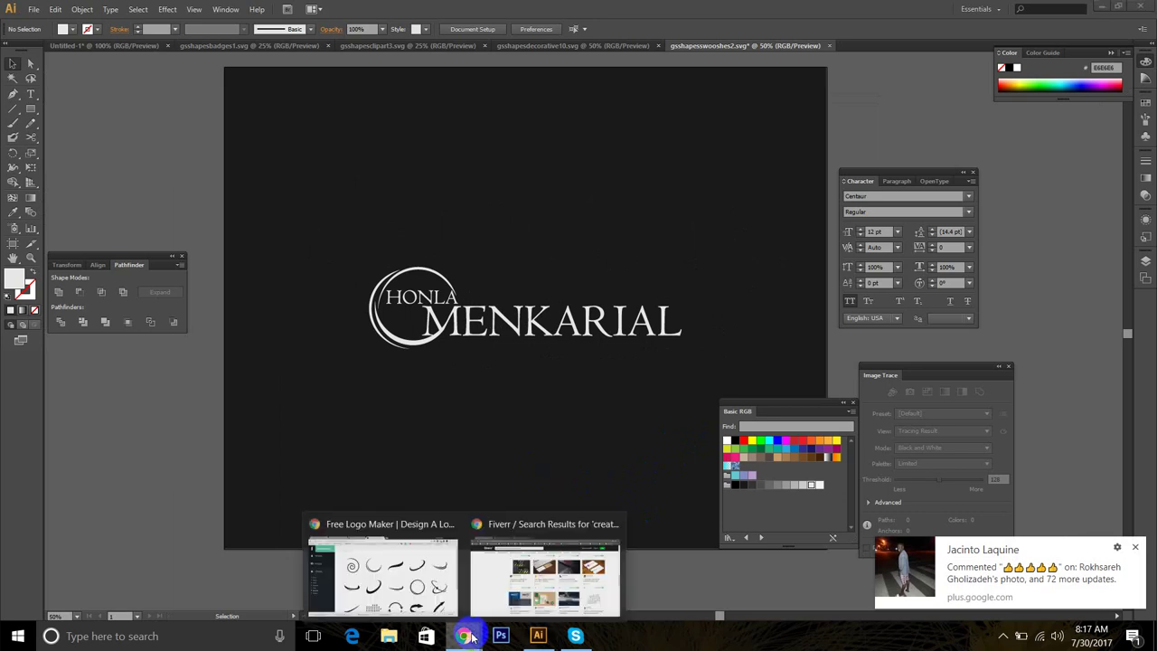
pyautogui.click(387, 586)
pyautogui.scroll(-2, 409, 500)
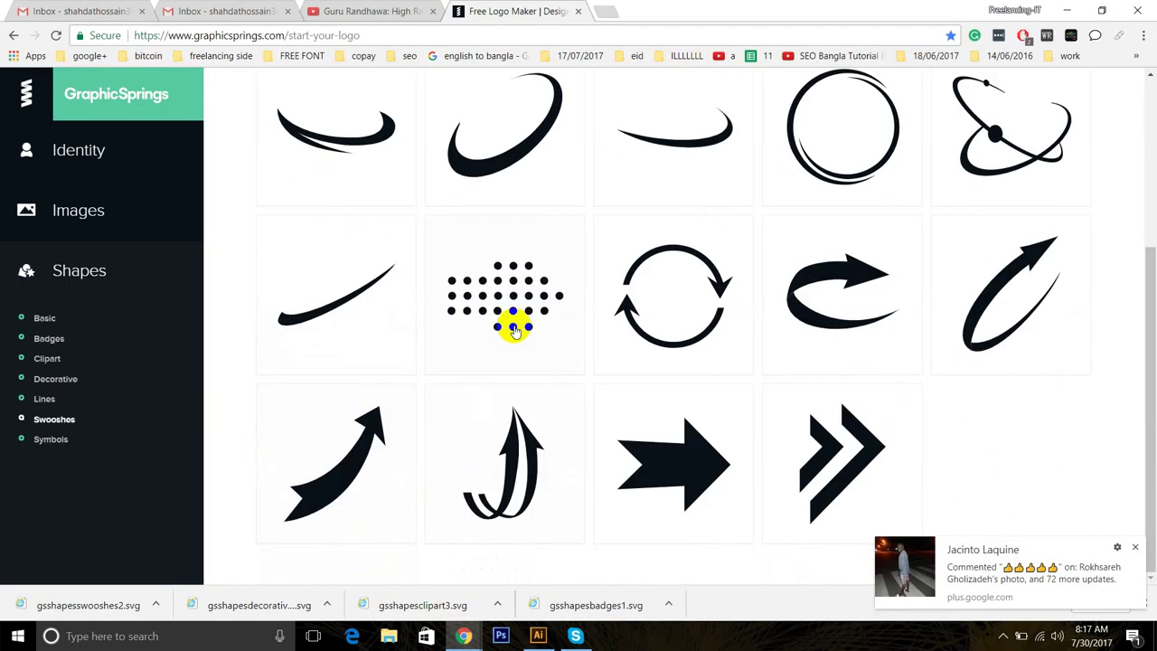
pyautogui.click(79, 419)
pyautogui.click(57, 439)
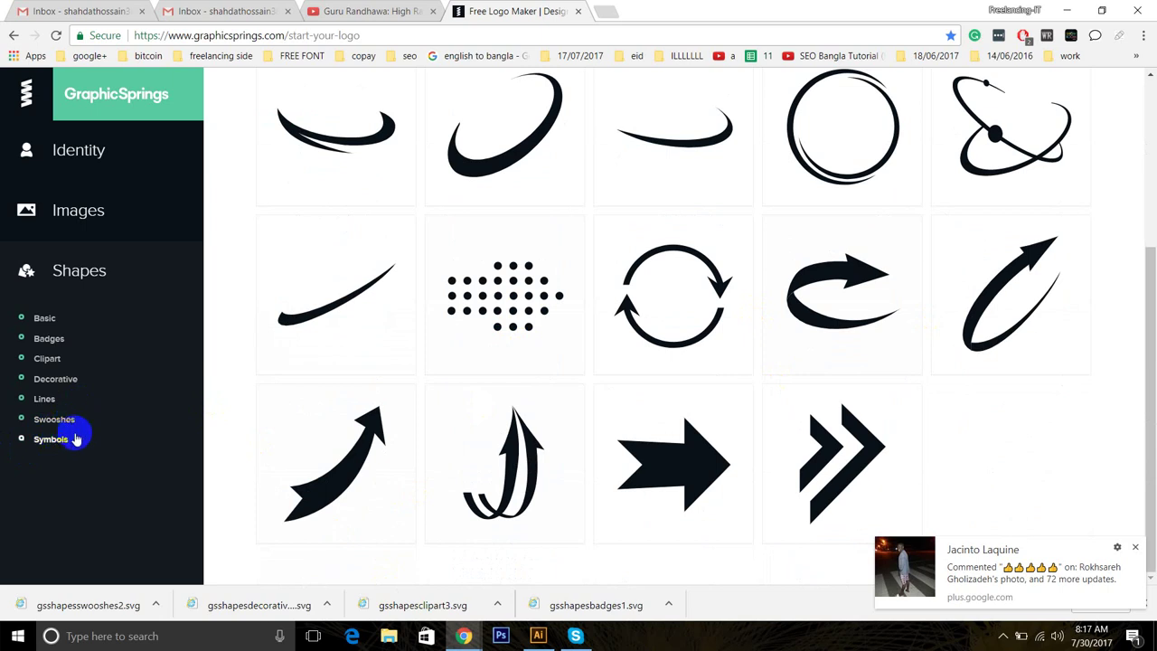
pyautogui.click(52, 418)
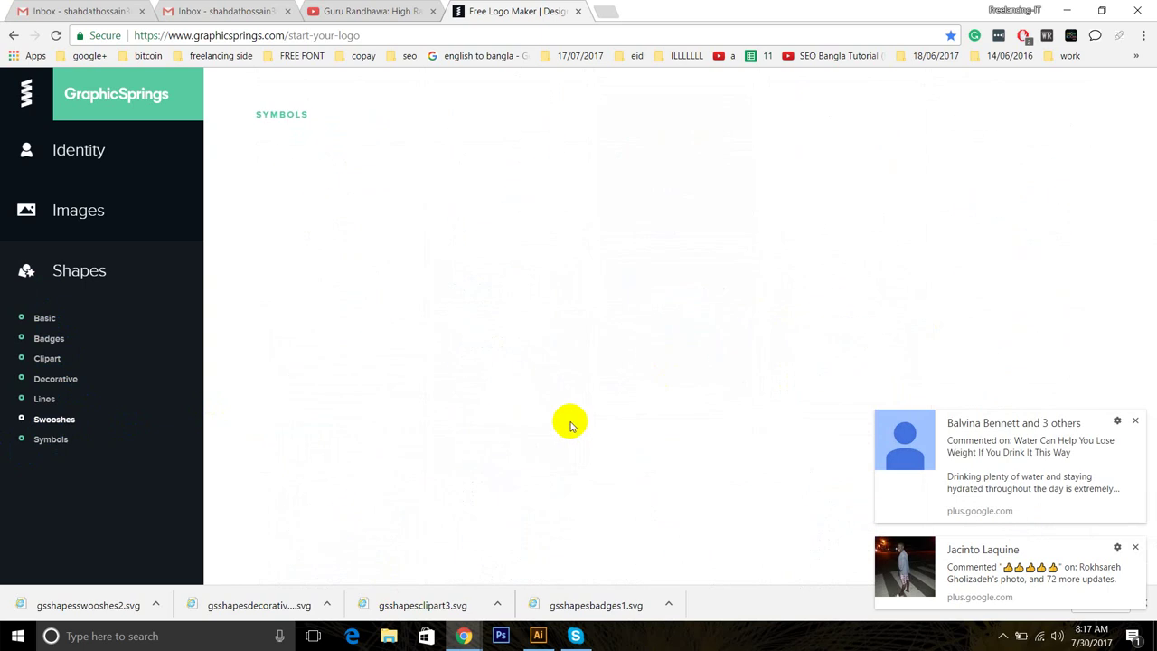
pyautogui.click(52, 440)
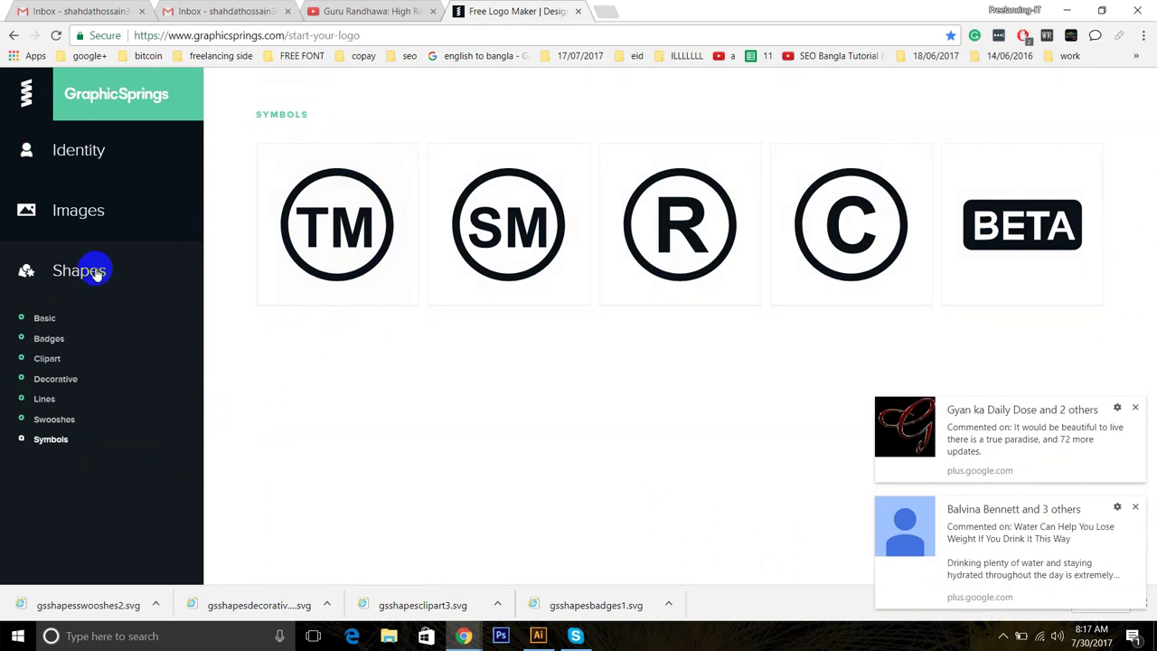
# Step: Open the logo images across all categories, switch to Abstract and look through its first page of graphics
pyautogui.click(69, 206)
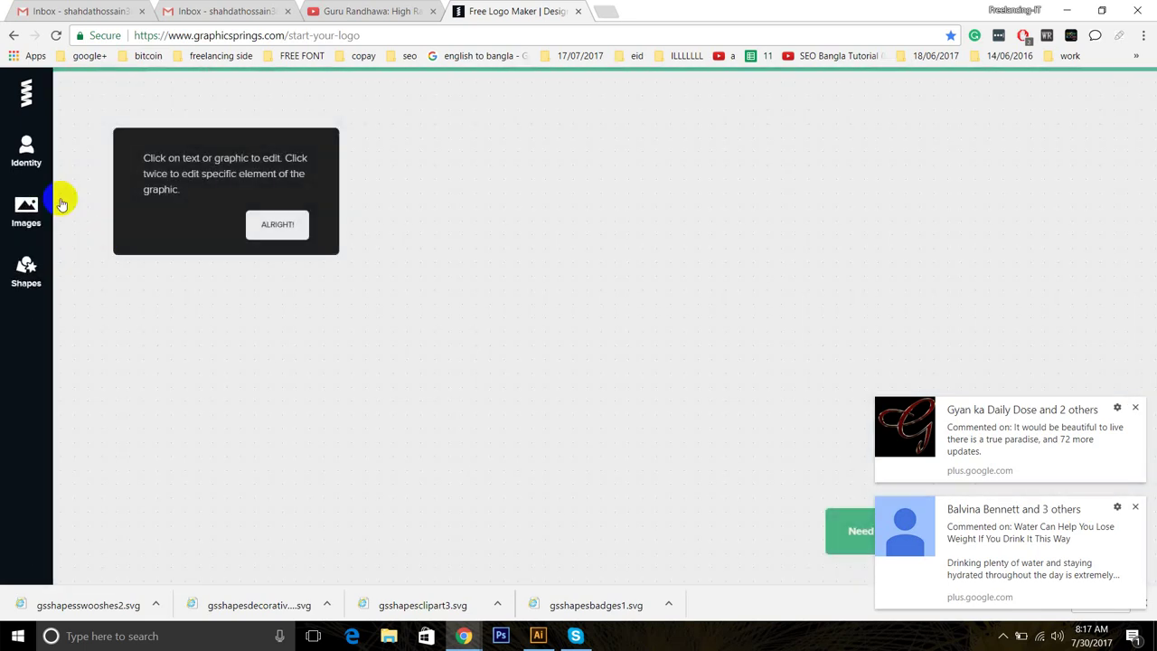
pyautogui.moveTo(15, 227)
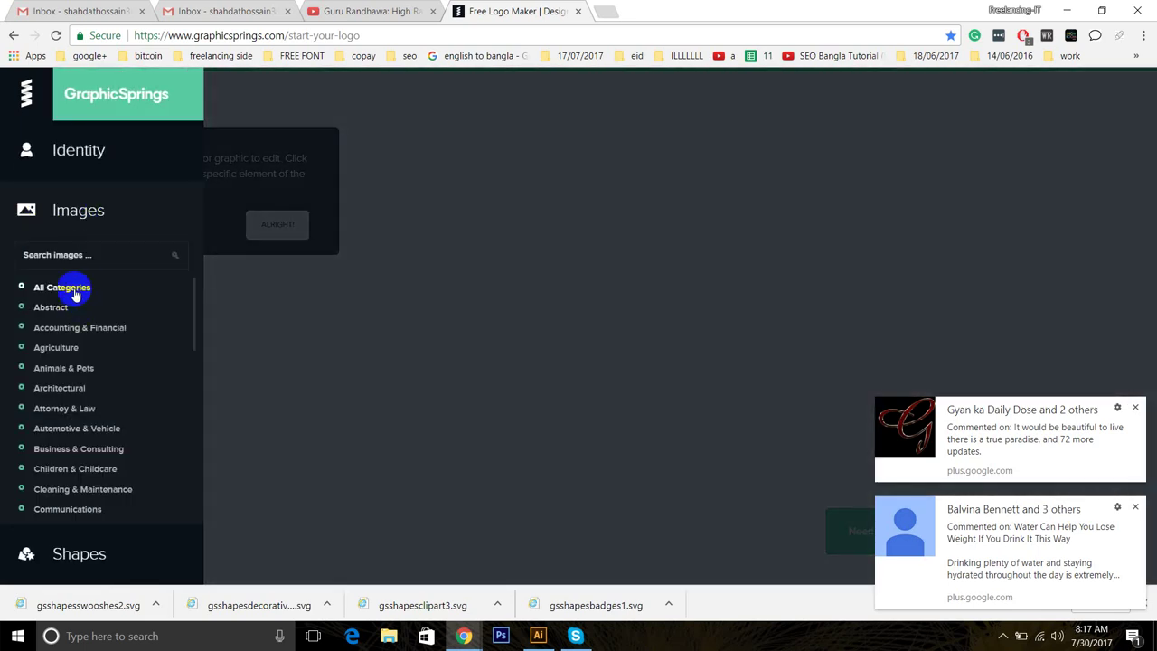
pyautogui.click(74, 289)
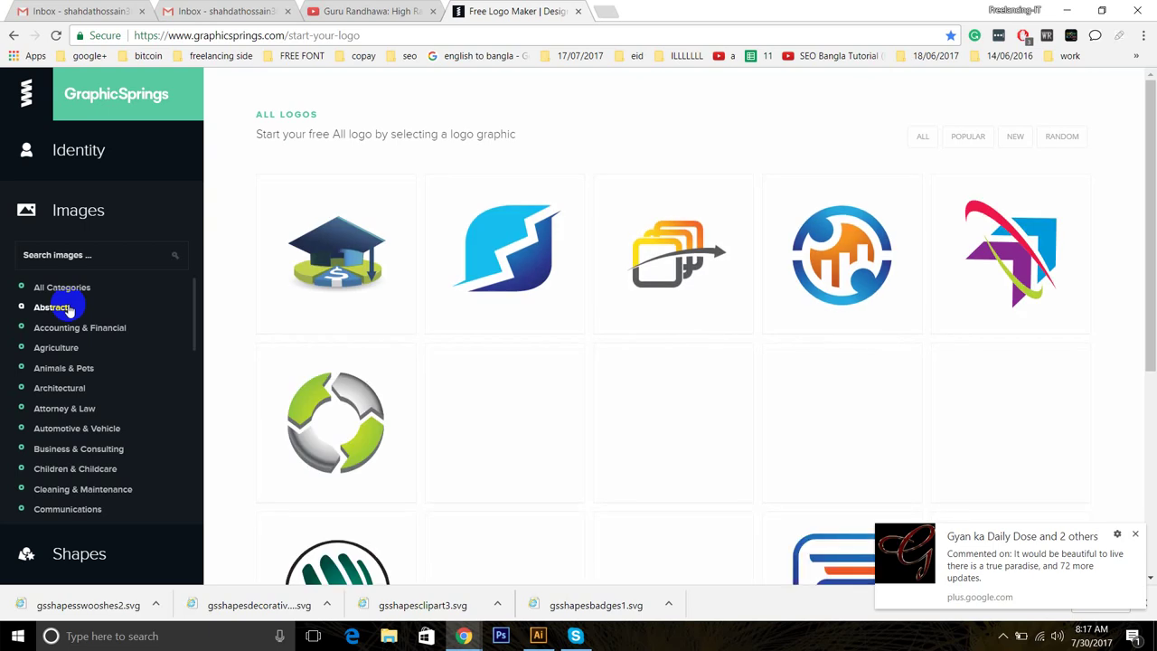
pyautogui.click(53, 309)
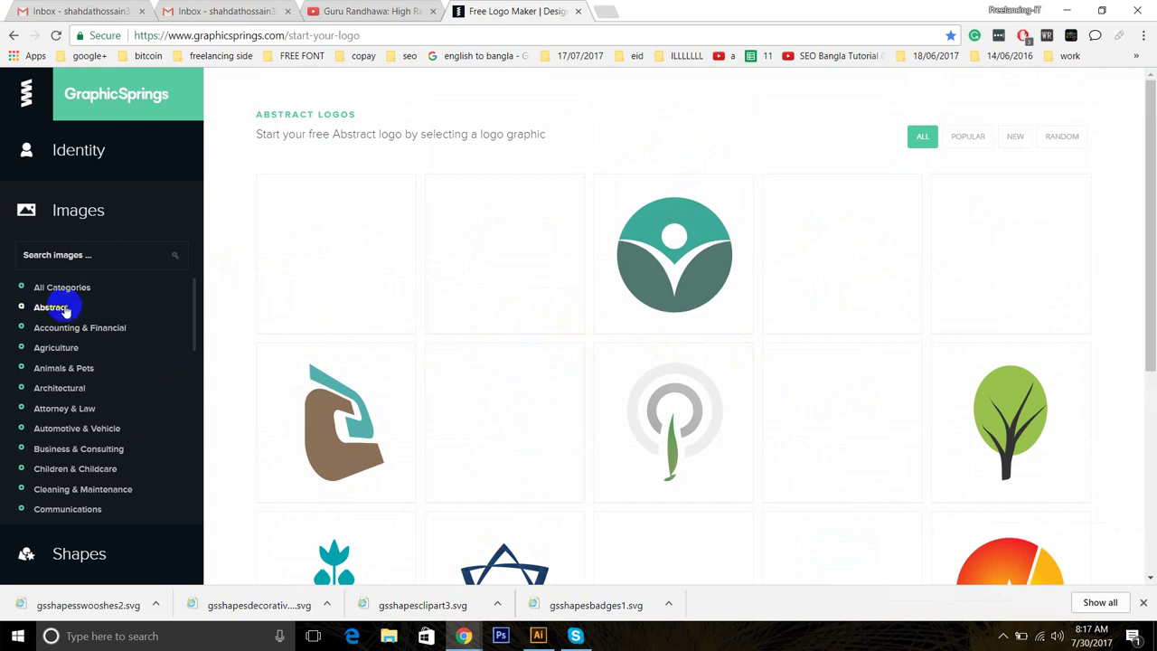
pyautogui.scroll(-2, 805, 354)
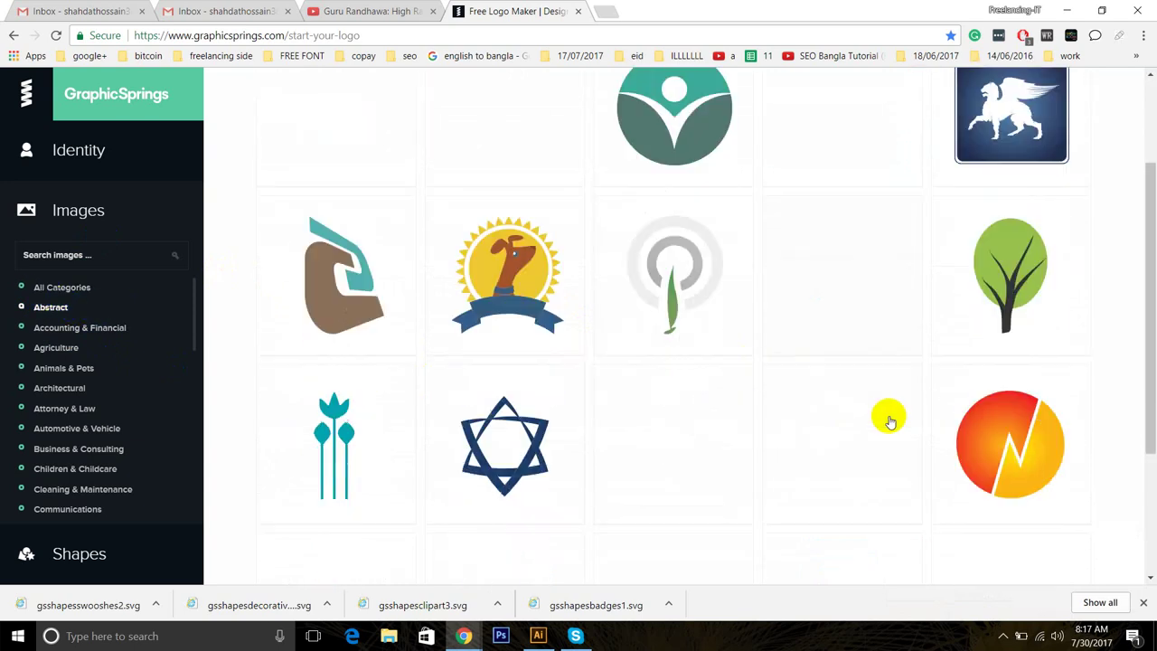
pyautogui.scroll(-2, 886, 418)
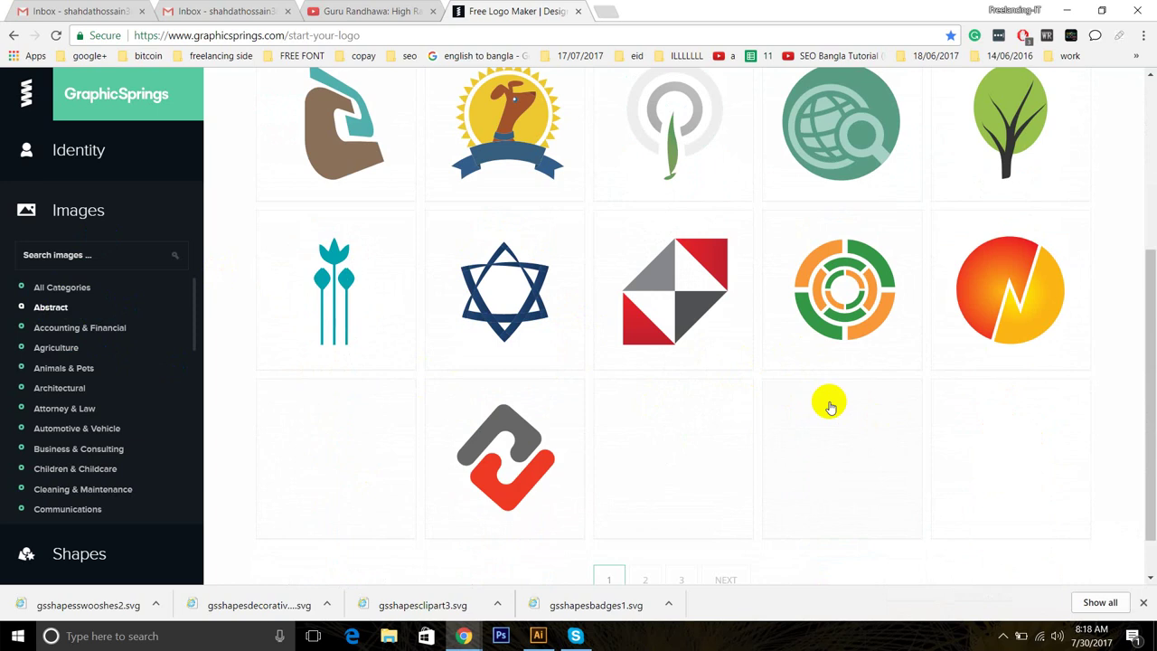
pyautogui.scroll(4, 877, 376)
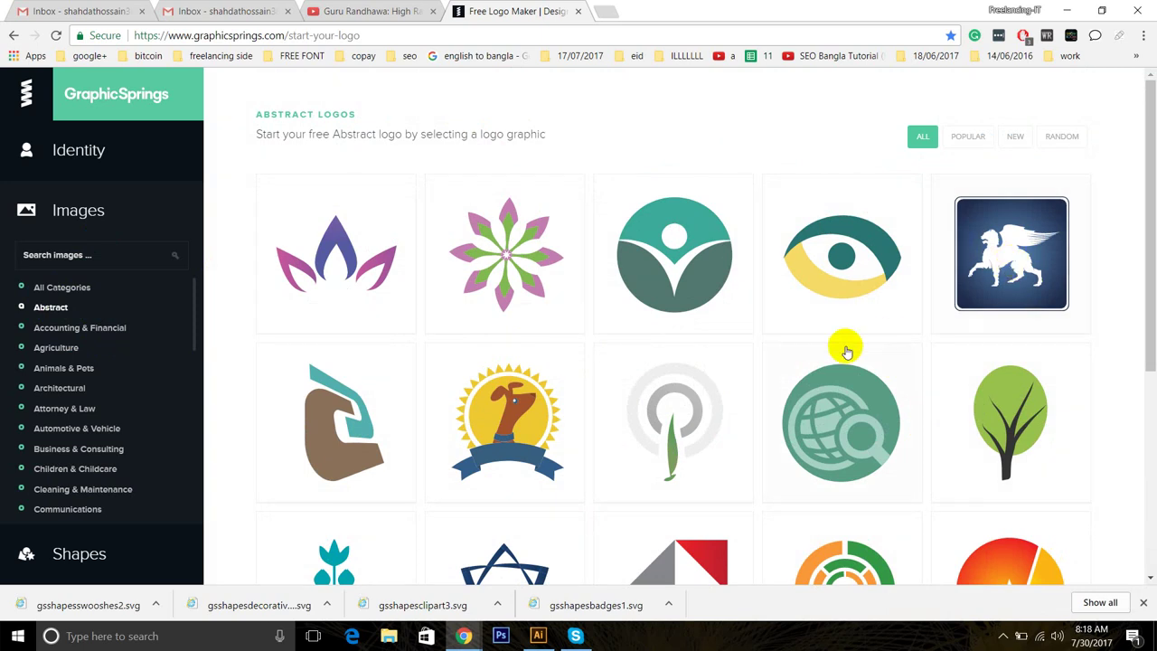
pyautogui.scroll(-4, 601, 382)
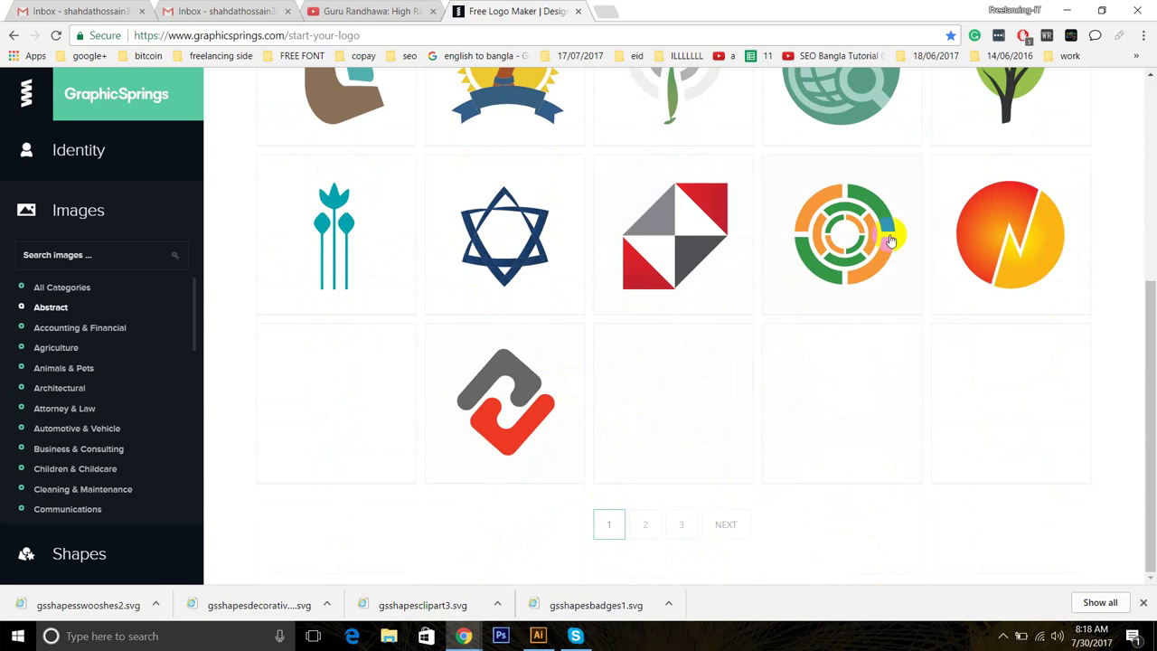
# Step: Look through the second page of Abstract logo graphics
pyautogui.click(95, 320)
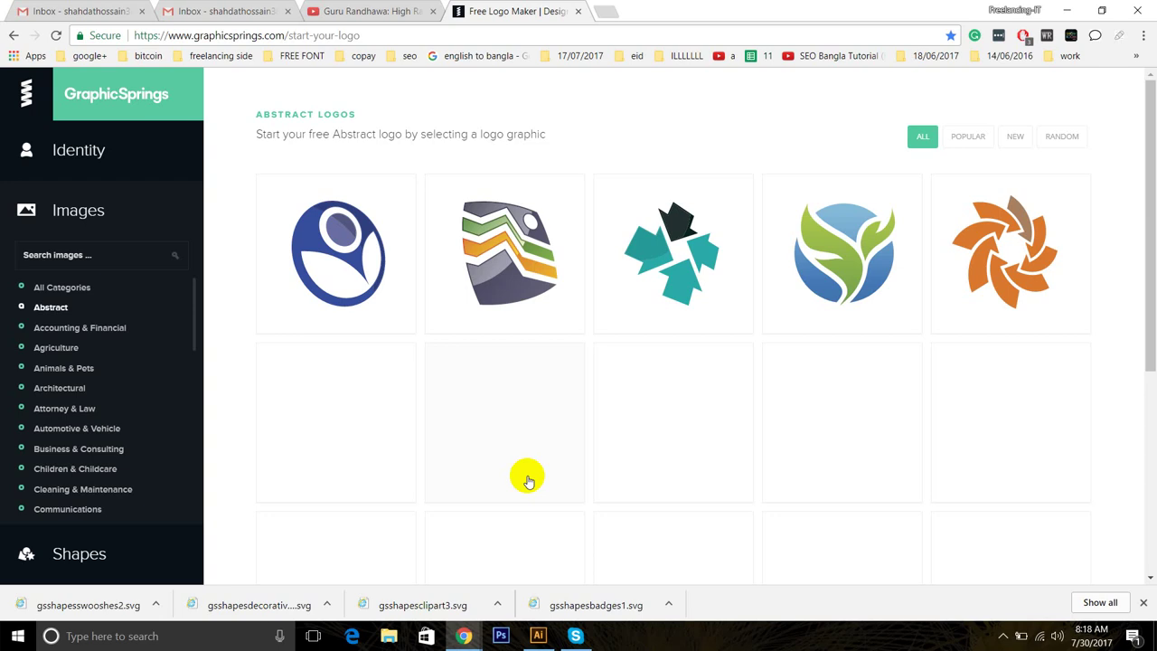
pyautogui.scroll(-2, 645, 415)
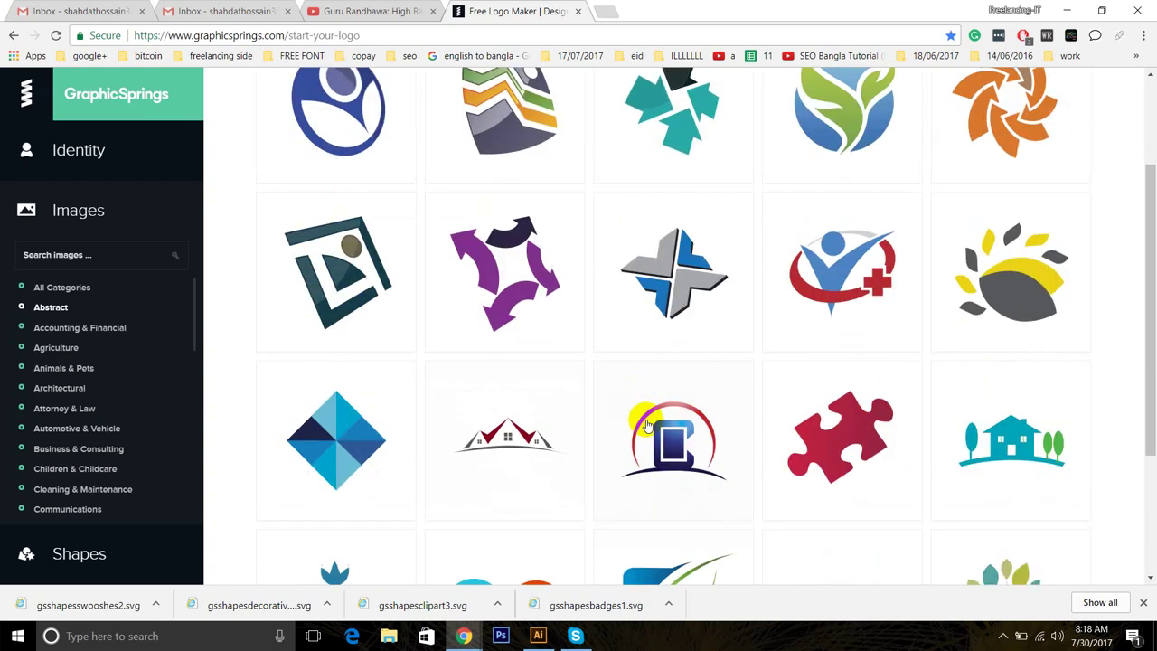
pyautogui.scroll(-2, 645, 425)
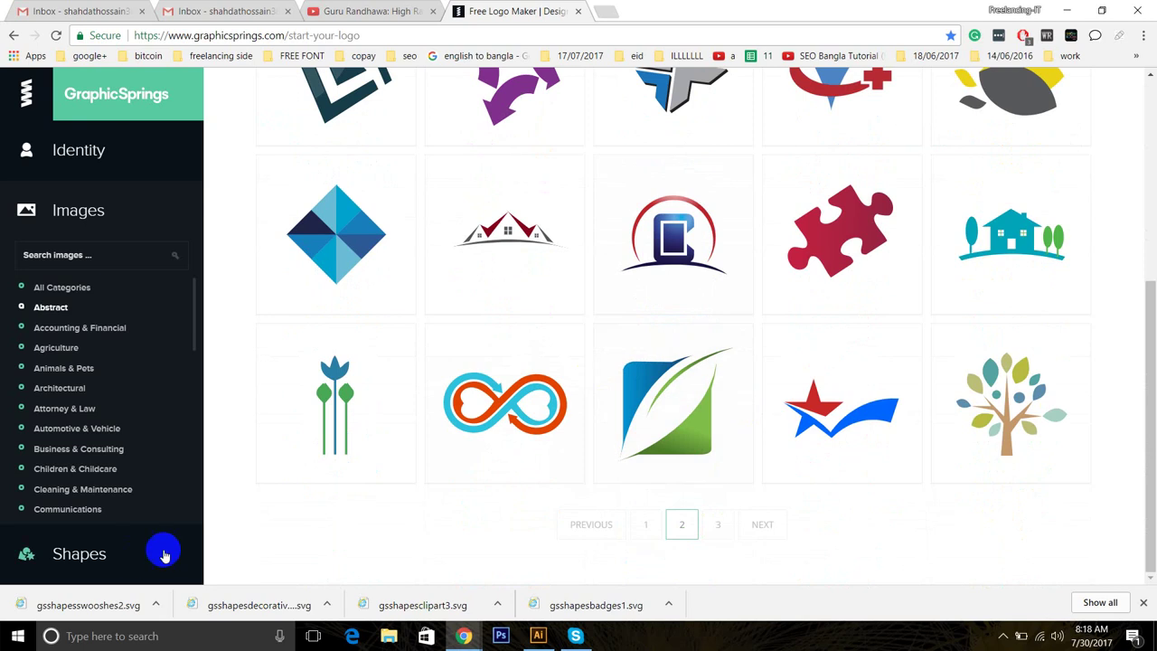
# Step: Go through the list of image categories and open the Technology logos
pyautogui.scroll(-3, 91, 370)
pyautogui.scroll(-5, 107, 398)
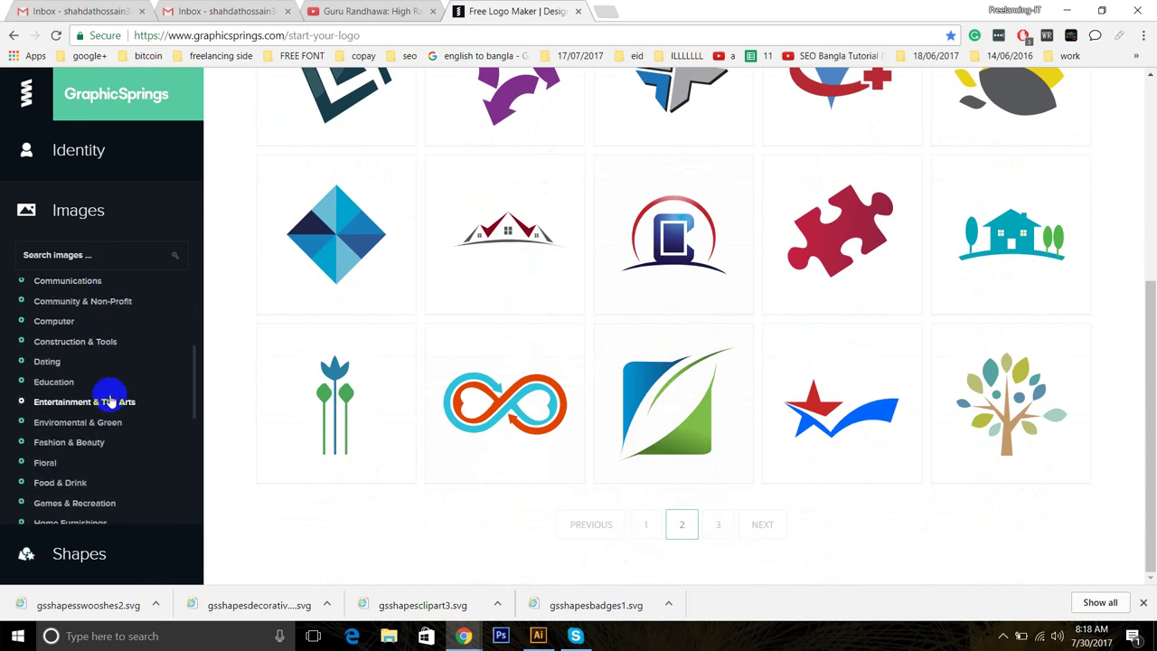
pyautogui.scroll(-2, 116, 417)
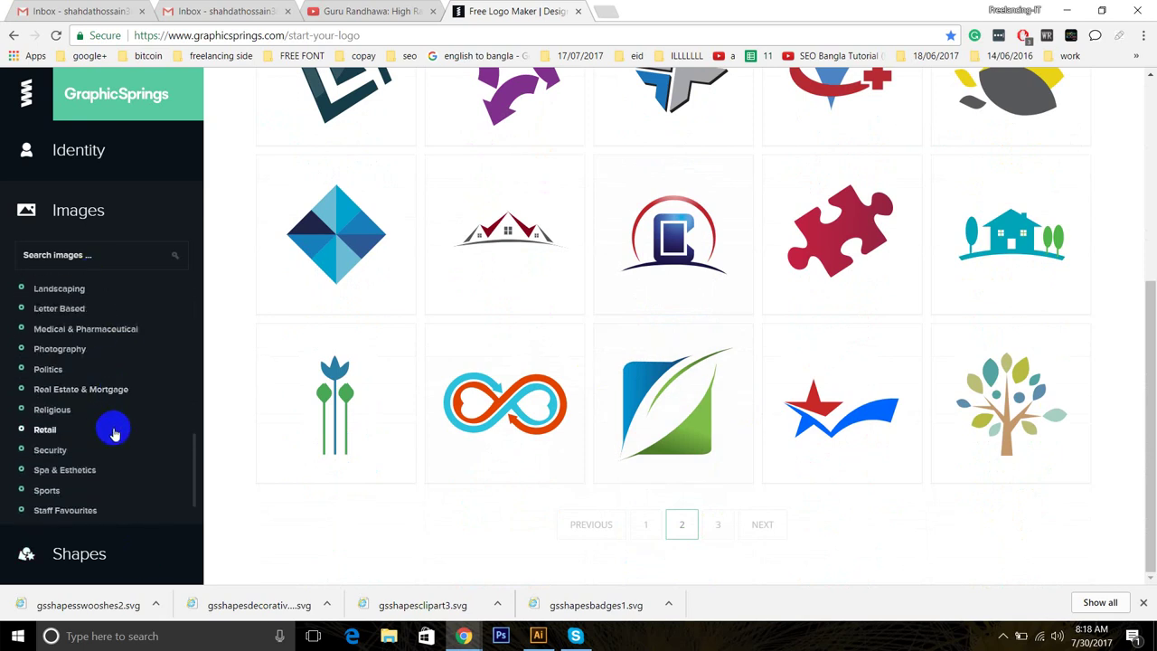
pyautogui.click(82, 475)
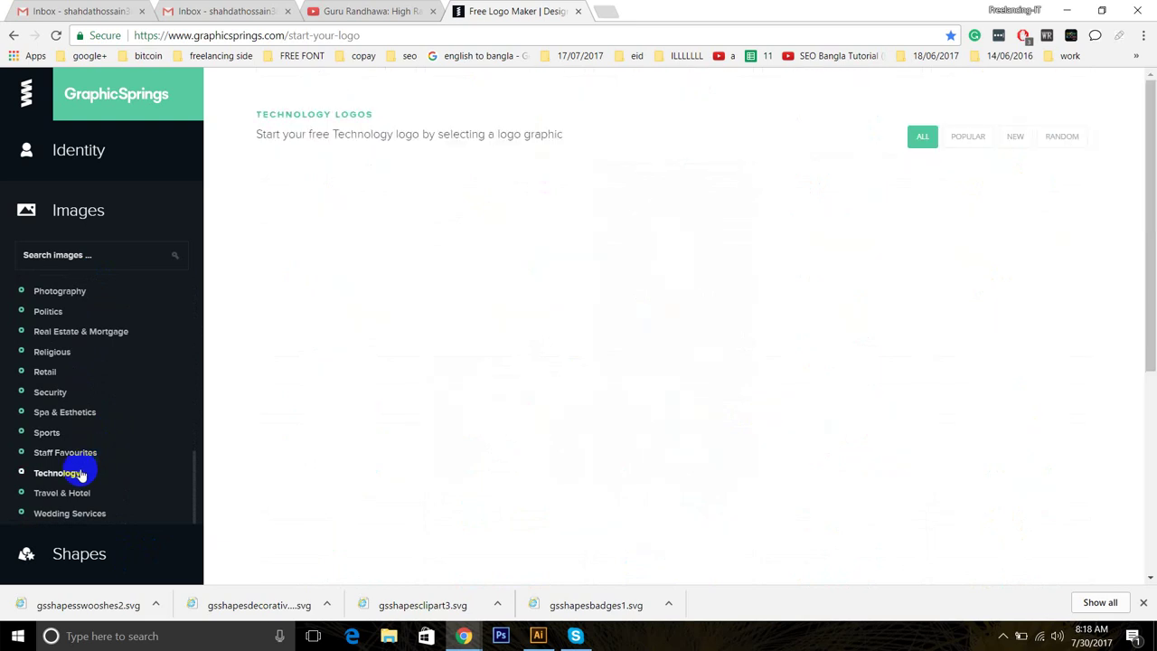